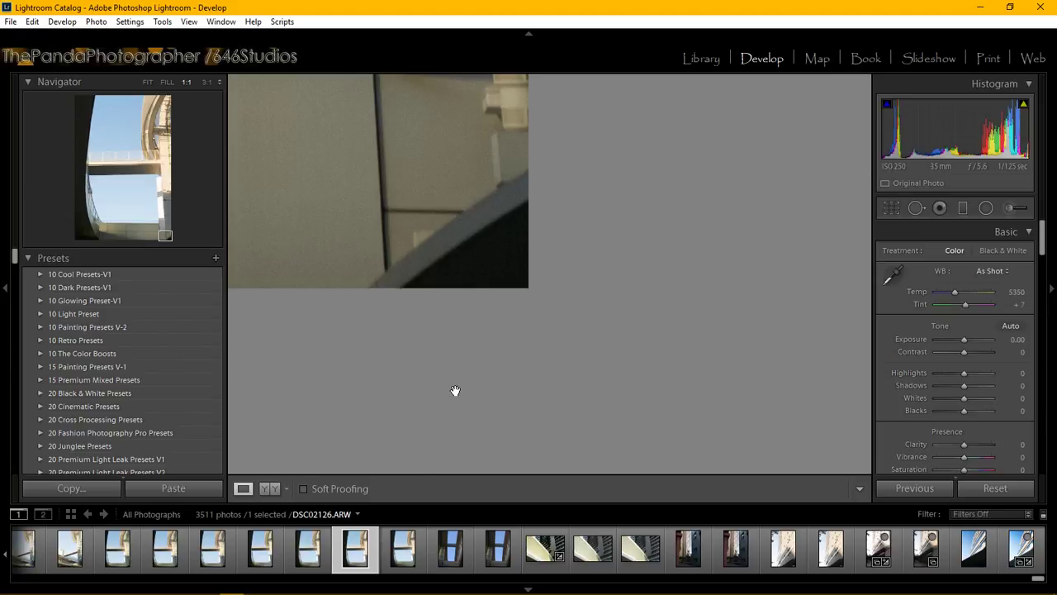
Step: Select the photo DSC02129.ARW in the filmstrip and fit the whole image in the view
left_click(403, 548)
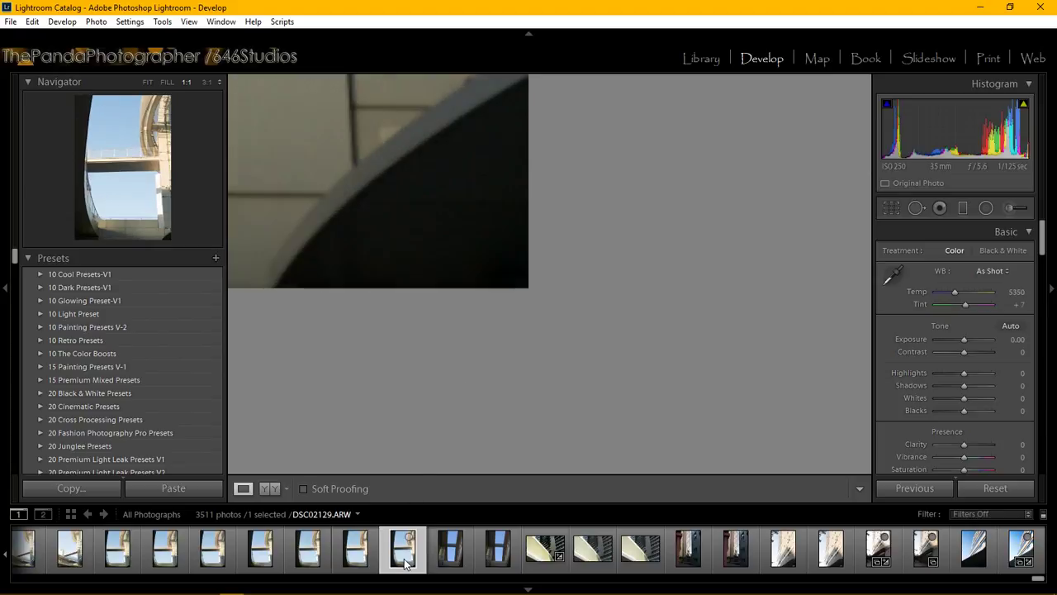
left_click(396, 237)
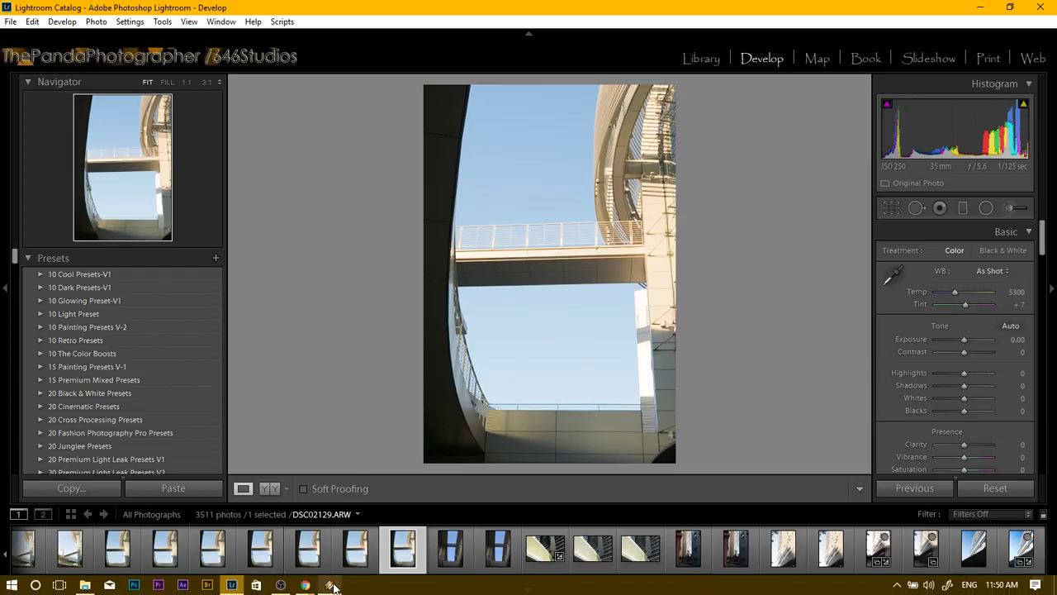
Step: Switch to Winamp, turn the music volume down and collapse the Playlist Editor, checking the audio levels in OBS
left_click(330, 585)
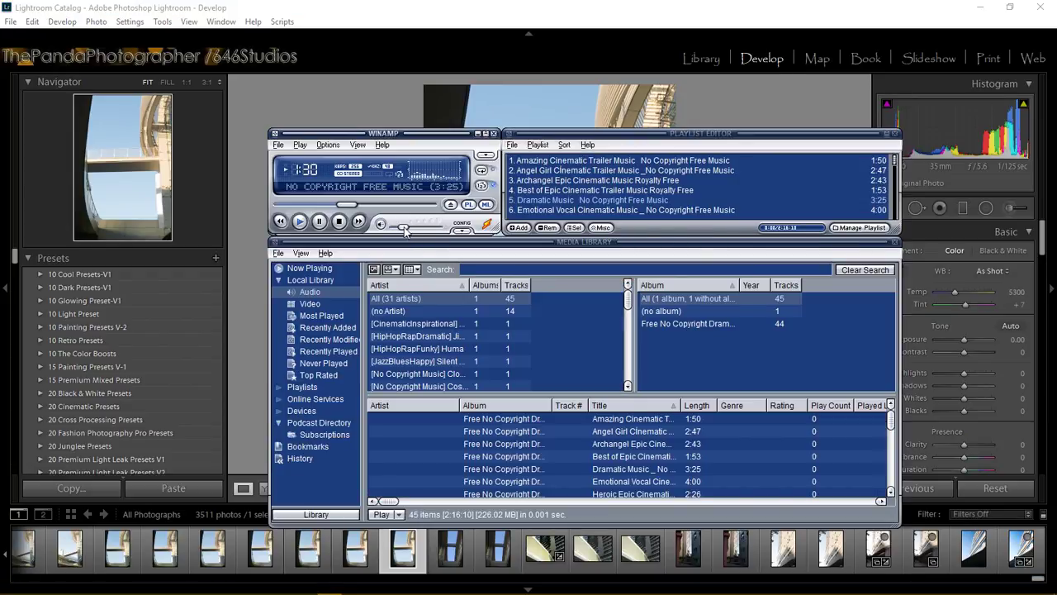
left_click_drag(404, 230, 396, 237)
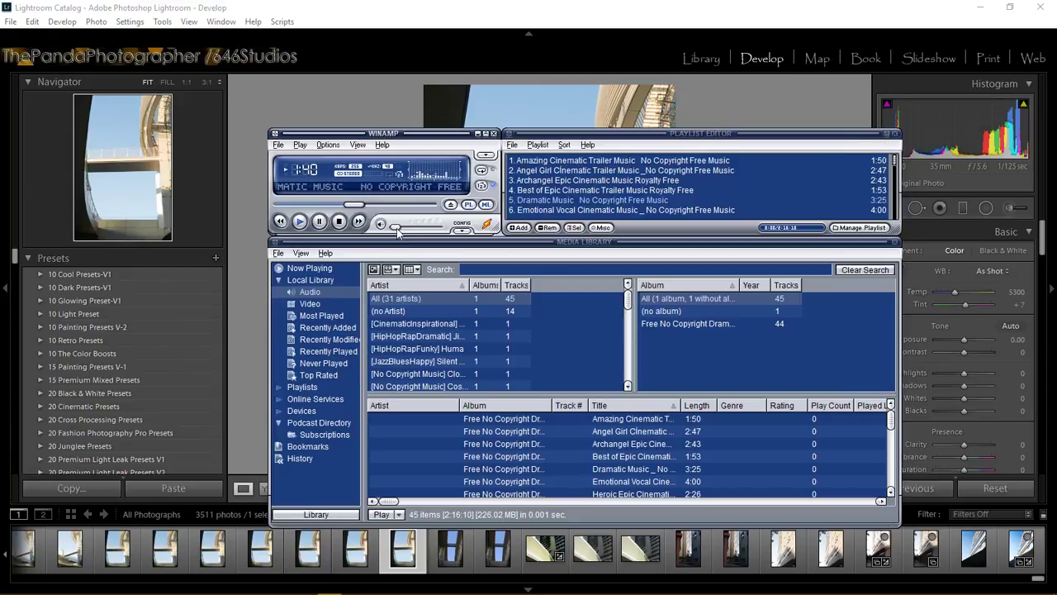
left_click_drag(397, 228, 401, 224)
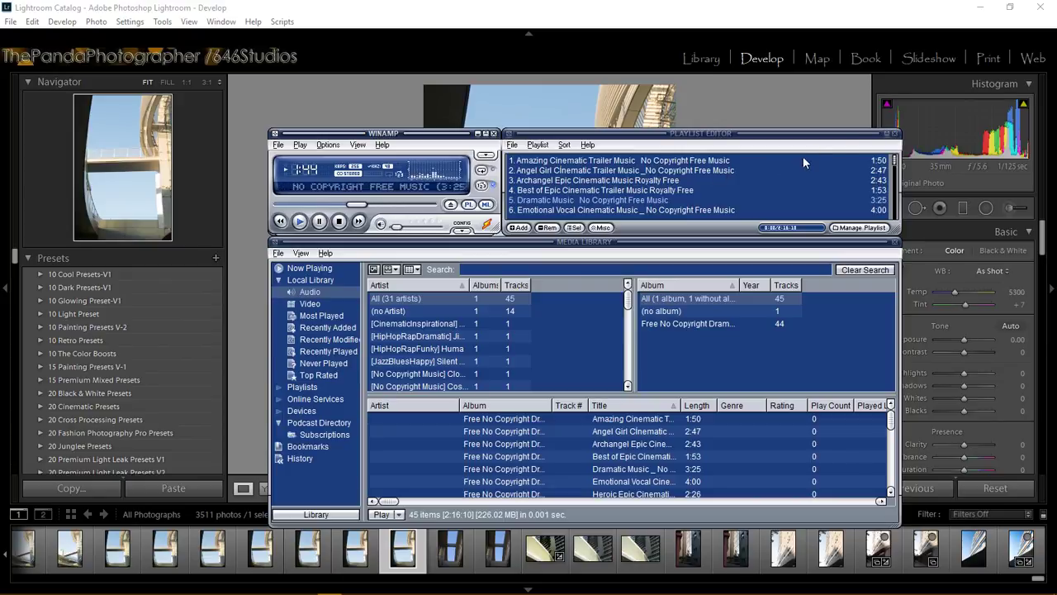
left_click(886, 134)
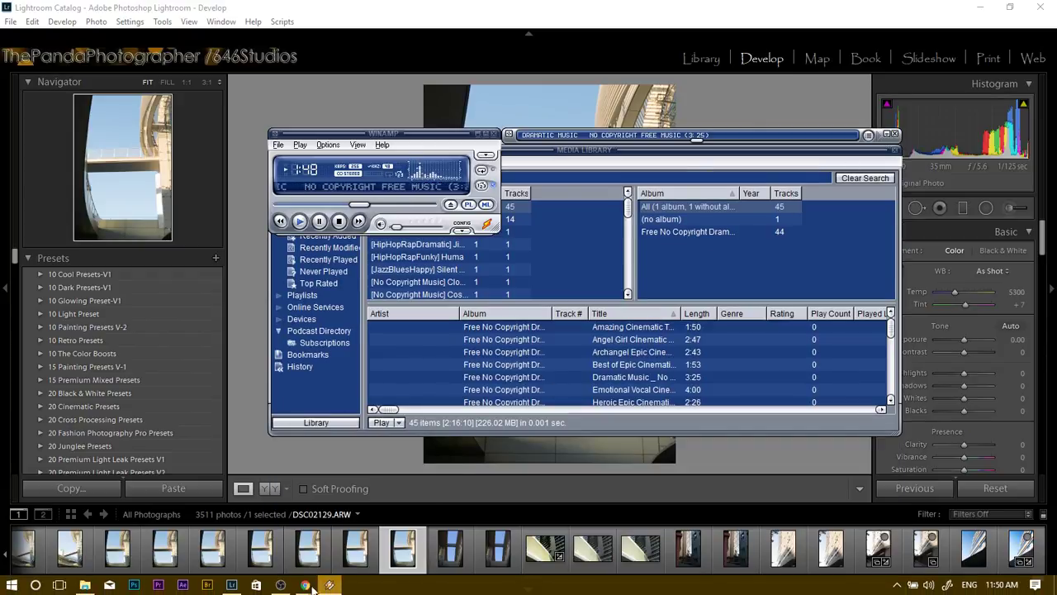
left_click(280, 585)
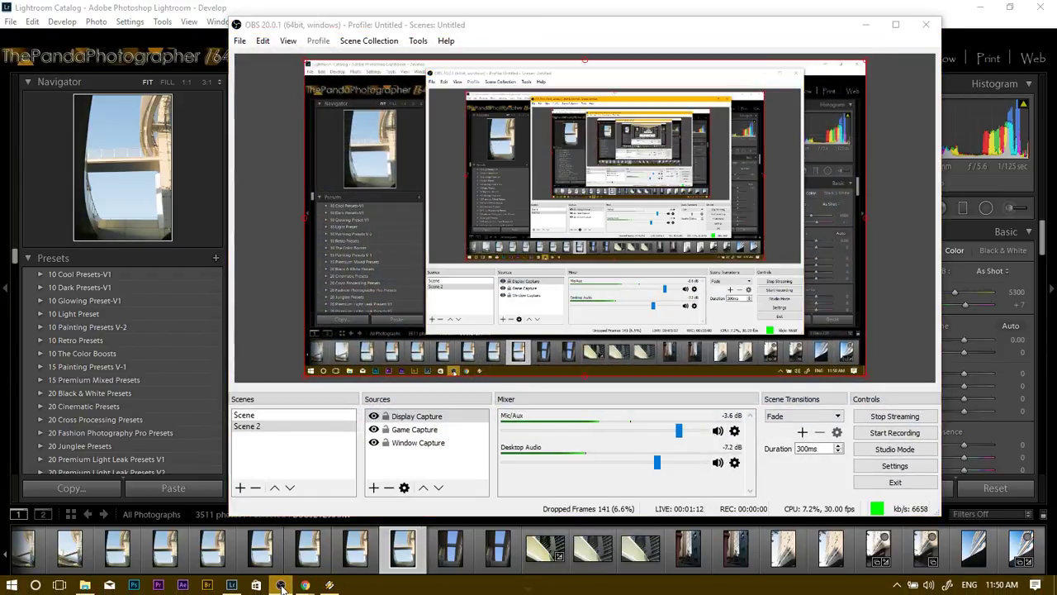
left_click(281, 585)
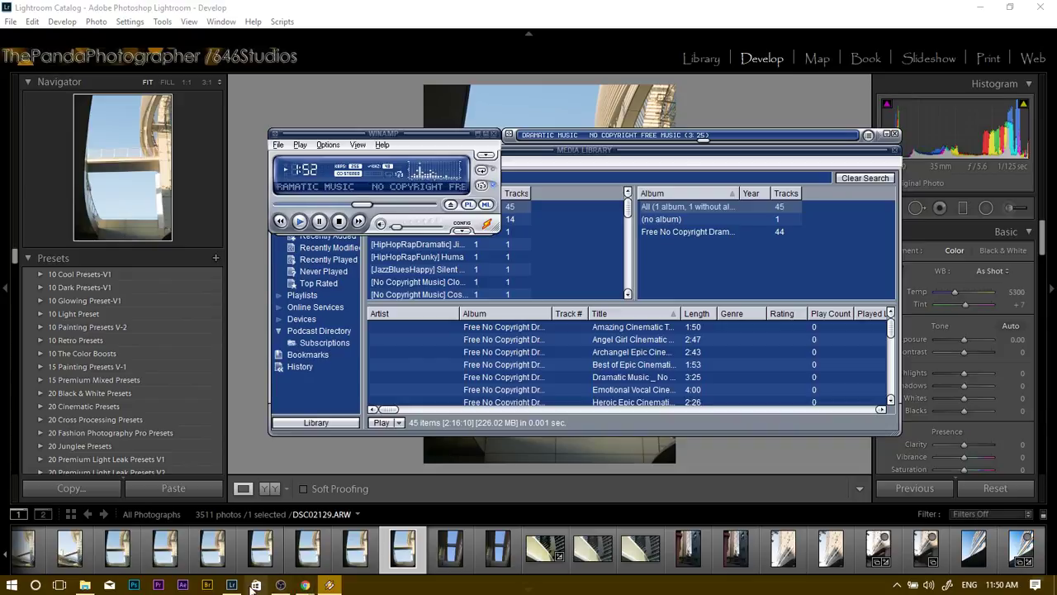
Step: In YouTube's pop-out live chat, write a message thanking viewers for watching the lightroom touching up stream and asking them to donate to the paypal
mouse_move(329, 584)
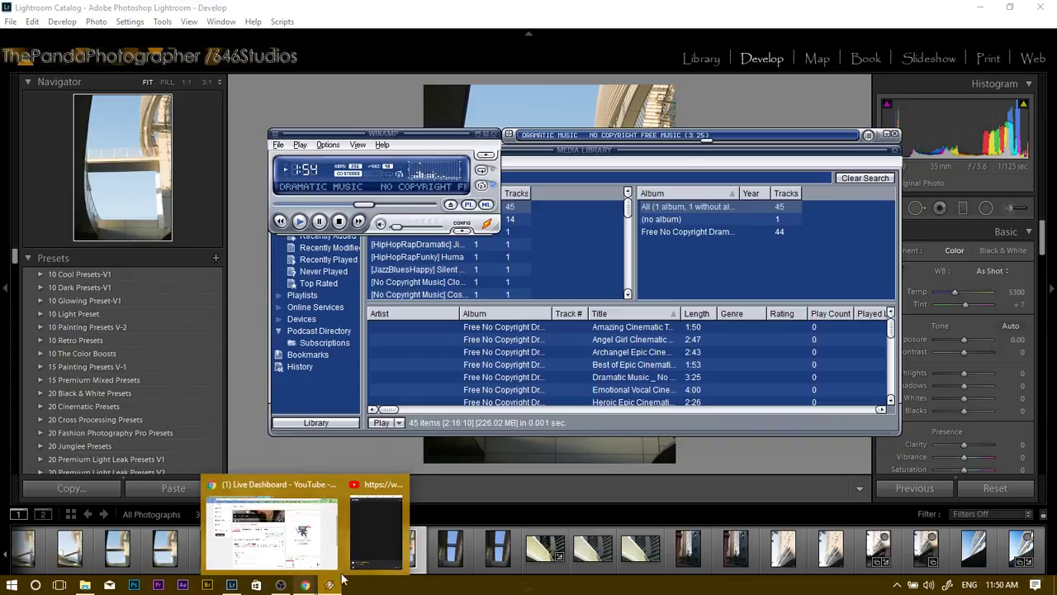
left_click(384, 546)
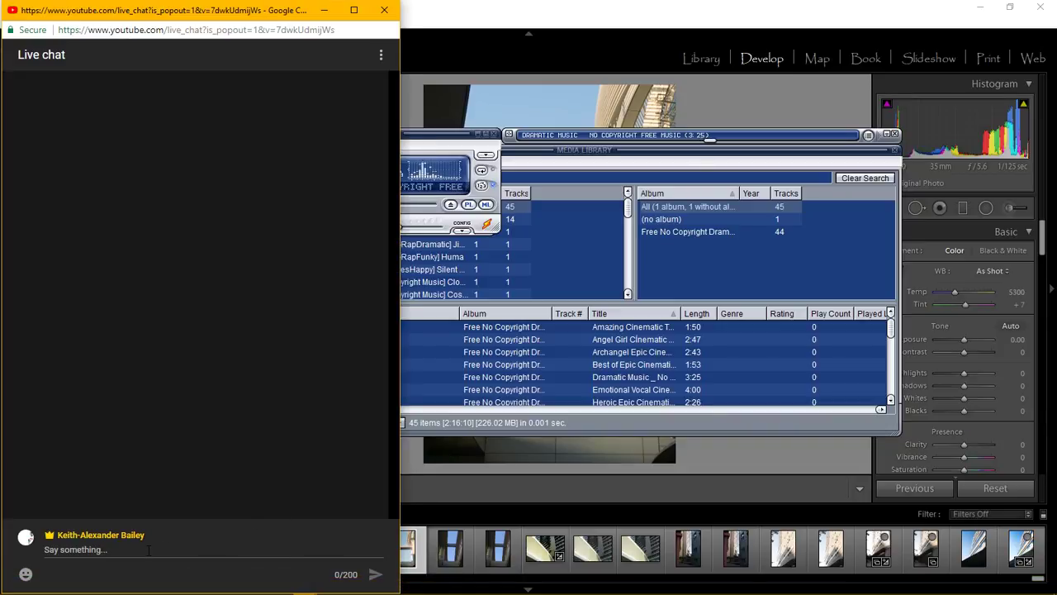
left_click(148, 549)
type("Welcome All and thnak you for")
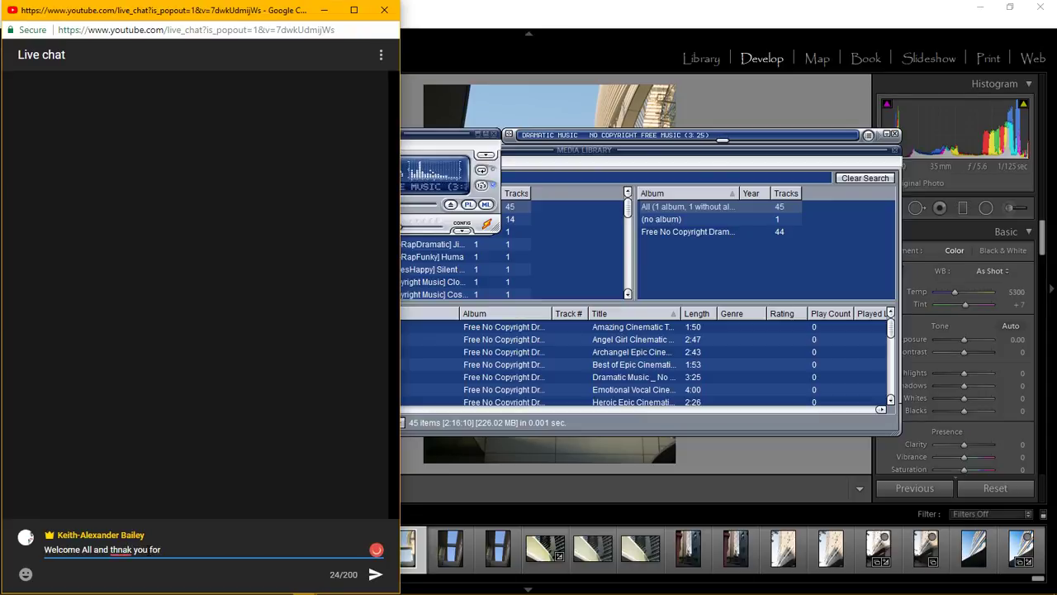
key("BackSpace")
key("BackSpace")
key("BackSpace")
key("BackSpace")
key("BackSpace")
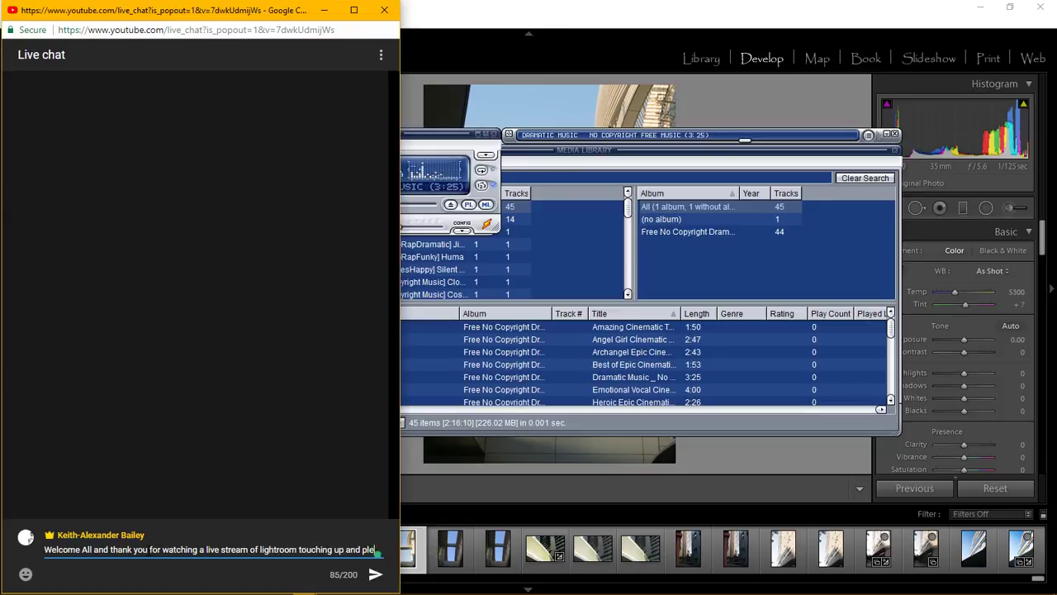
type("ase")
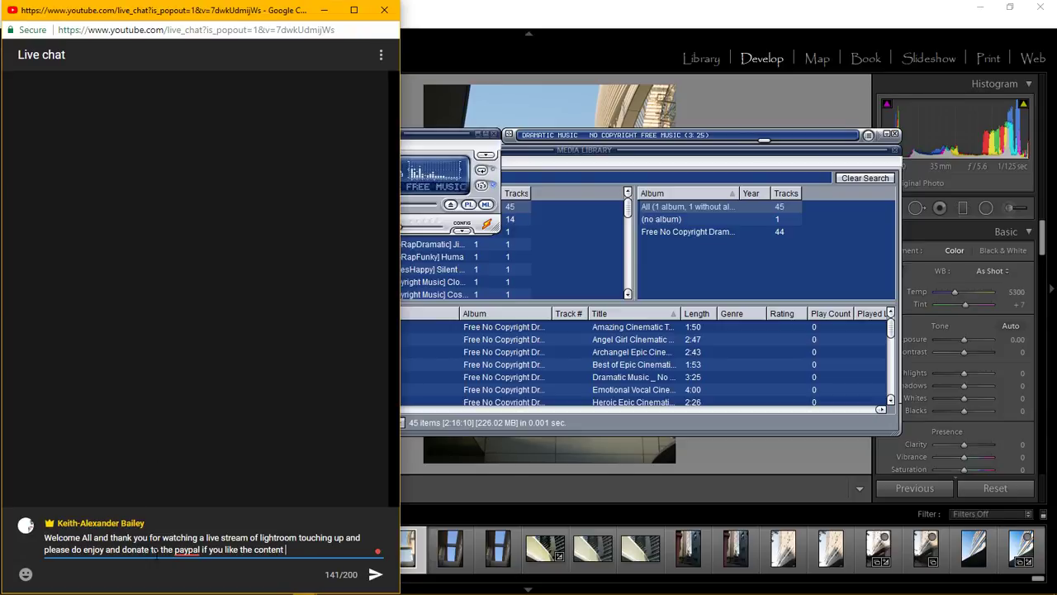
Step: Correct the spelling of "paypal" to "PayPal" in the chat message, send it and put the chat window away
right_click(177, 550)
left_click(197, 443)
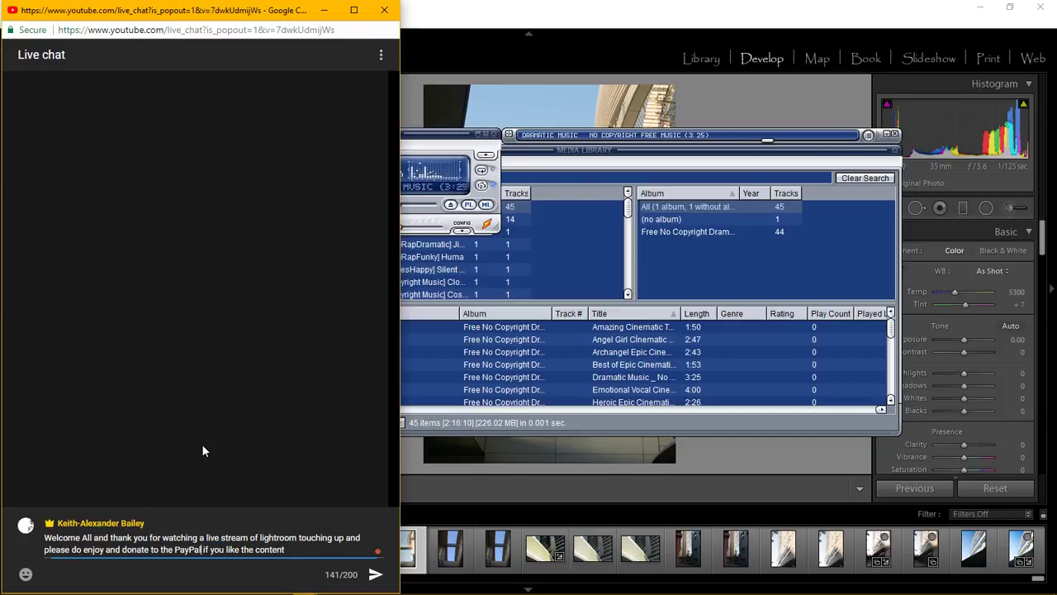
left_click(375, 574)
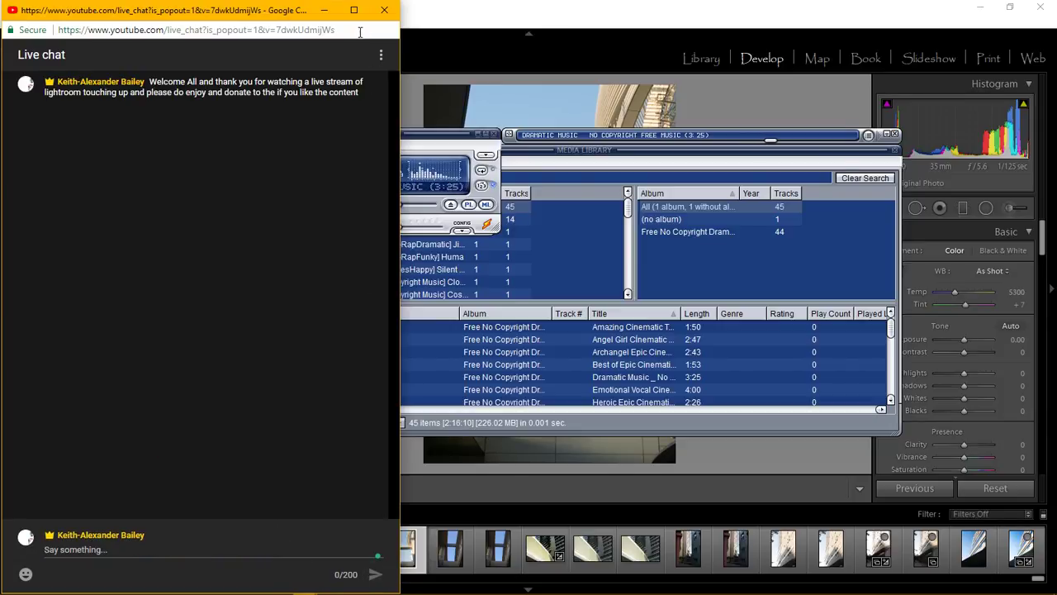
left_click(323, 11)
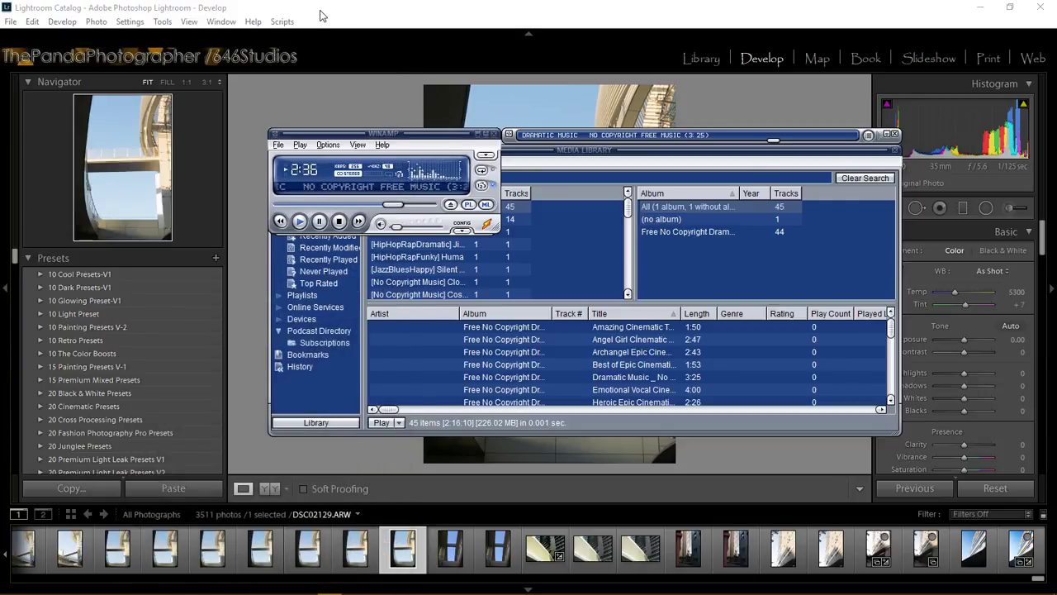
Step: Switch to the YouTube Live Dashboard in Chrome and check the live status and stream preview
left_click(310, 585)
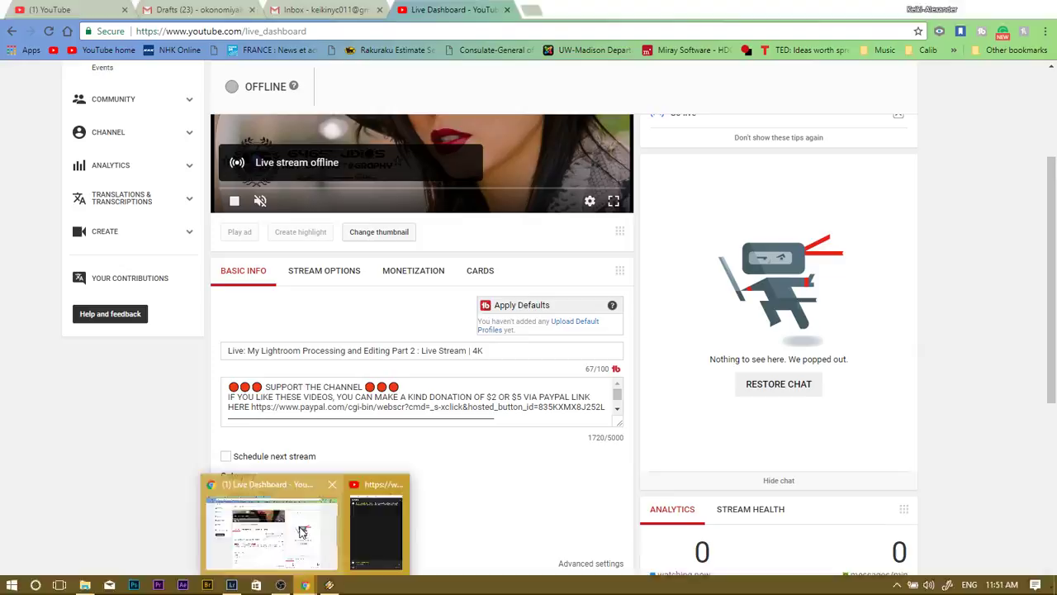
left_click(299, 531)
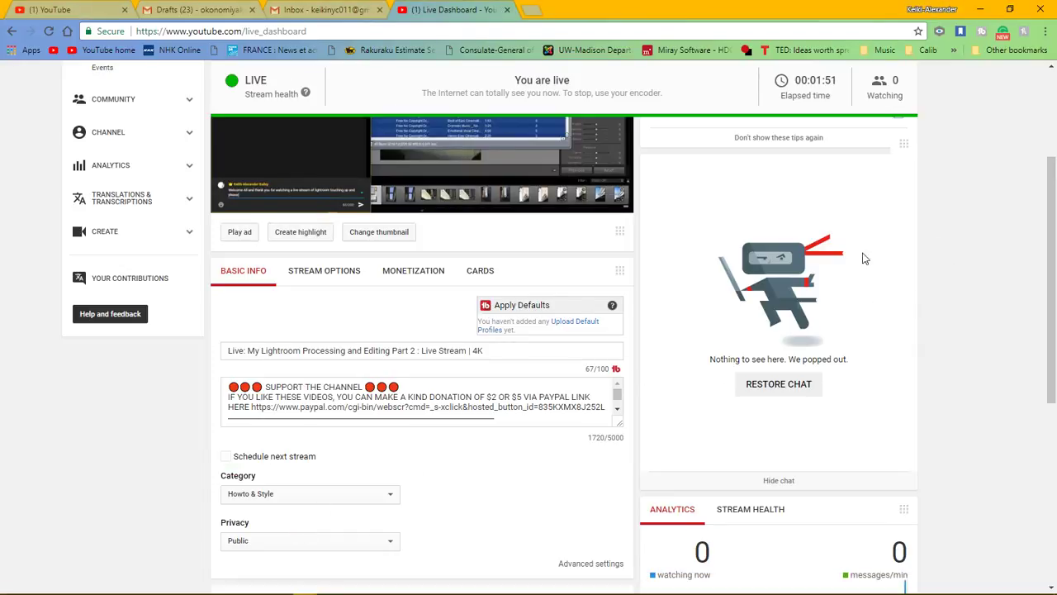
left_click_drag(1054, 235, 1054, 147)
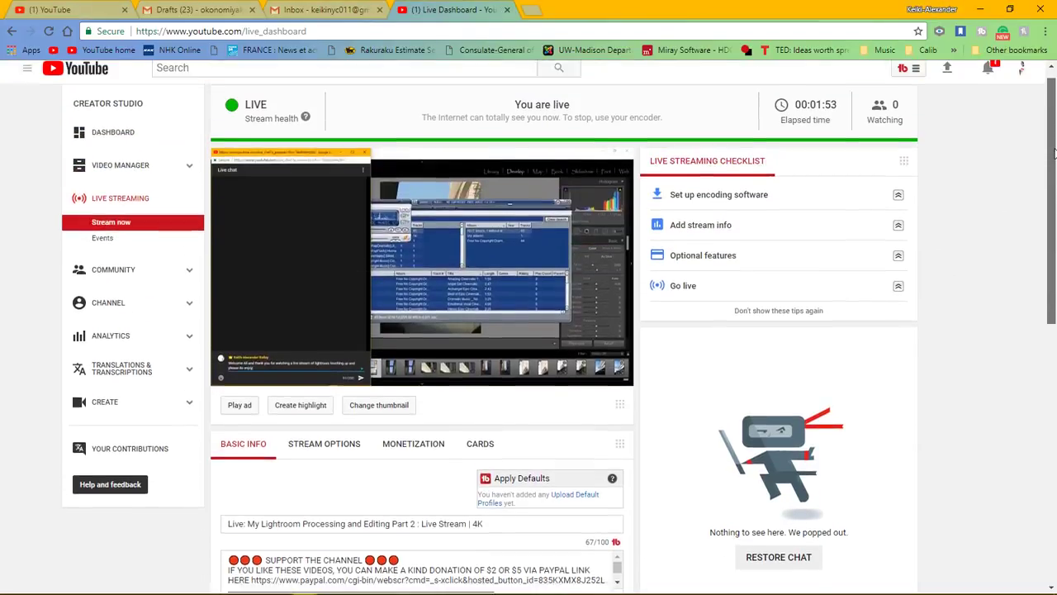
left_click(979, 10)
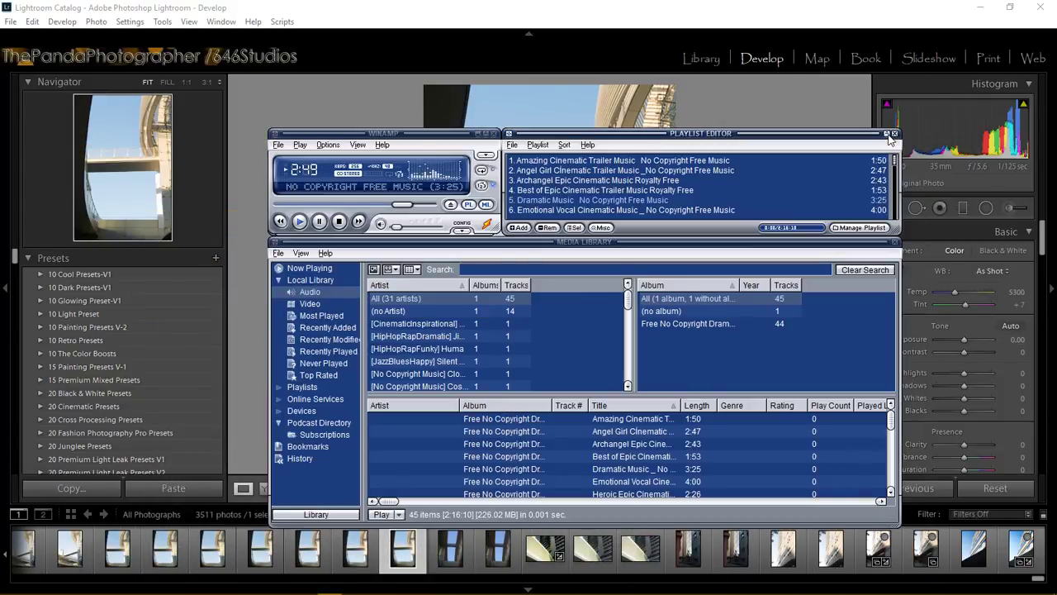
Step: Collapse Winamp's Playlist Editor and return to Lightroom
left_click(886, 134)
left_click(885, 134)
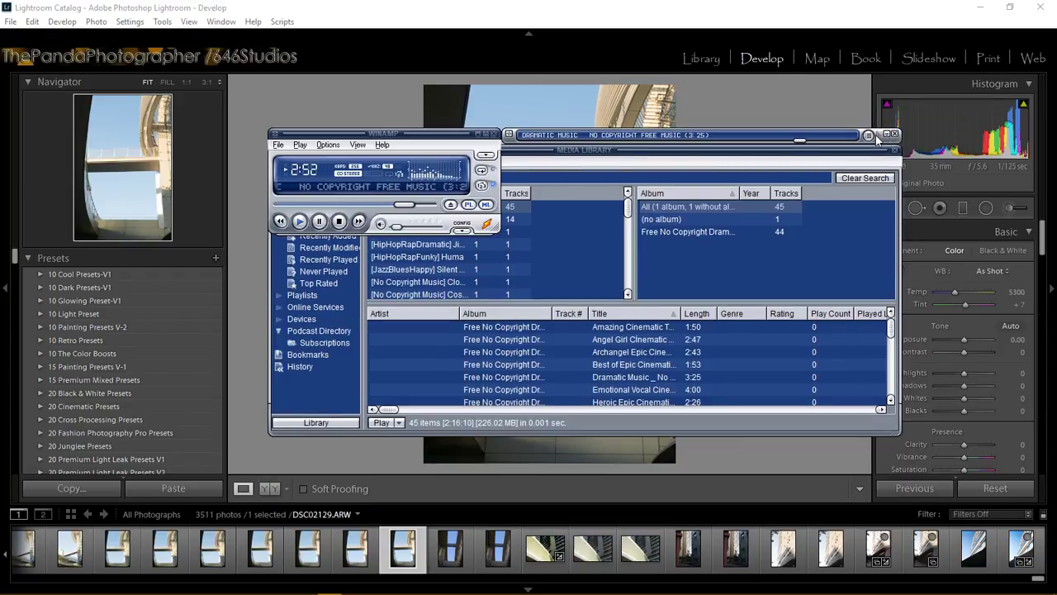
left_click(566, 18)
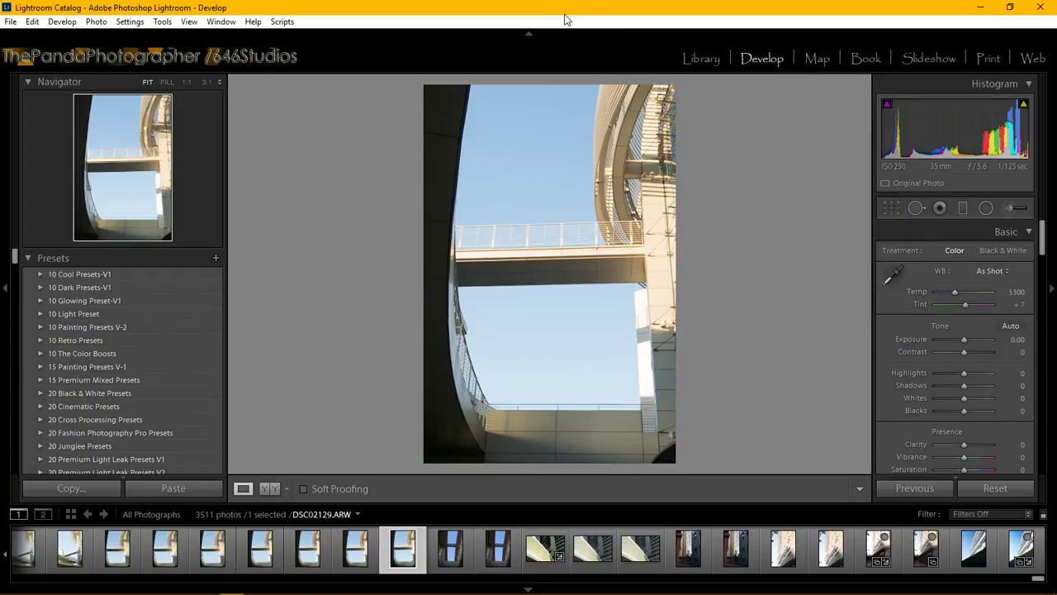
Step: Open the photo import dialog and preview the 5-23-2017 folder under San Jose
left_click(8, 22)
left_click(42, 102)
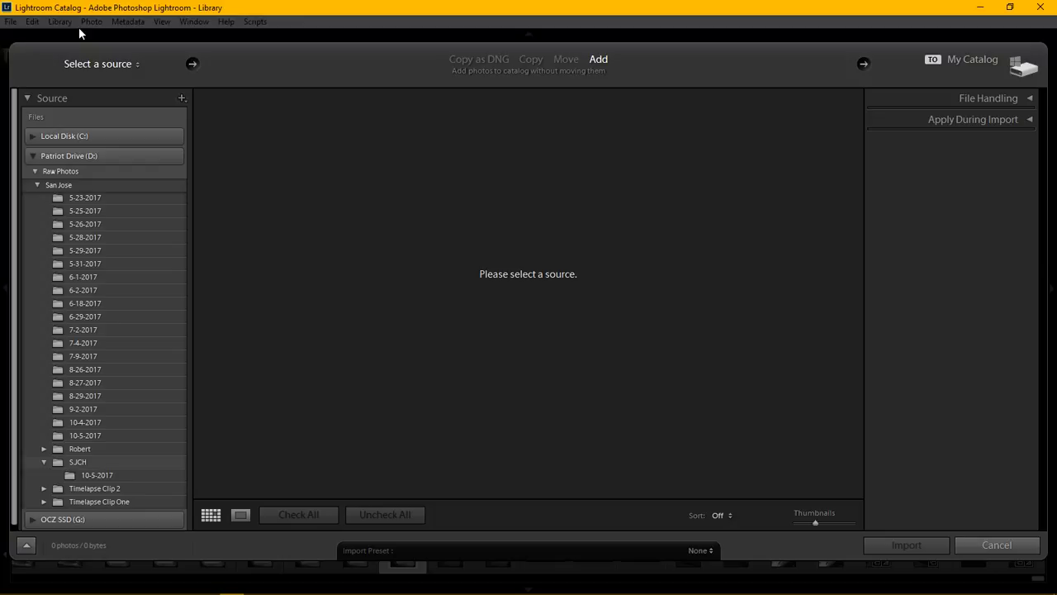
left_click(132, 198)
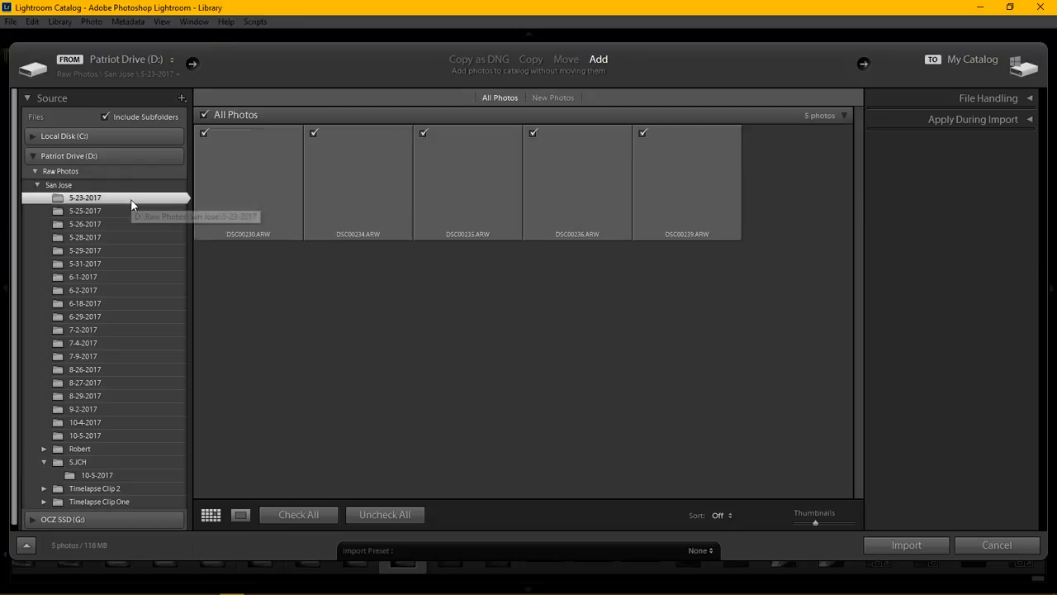
Step: Collapse the San Jose folder, choose New York > A7R Raw Files as the import source and expand its subfolders
left_click(37, 185)
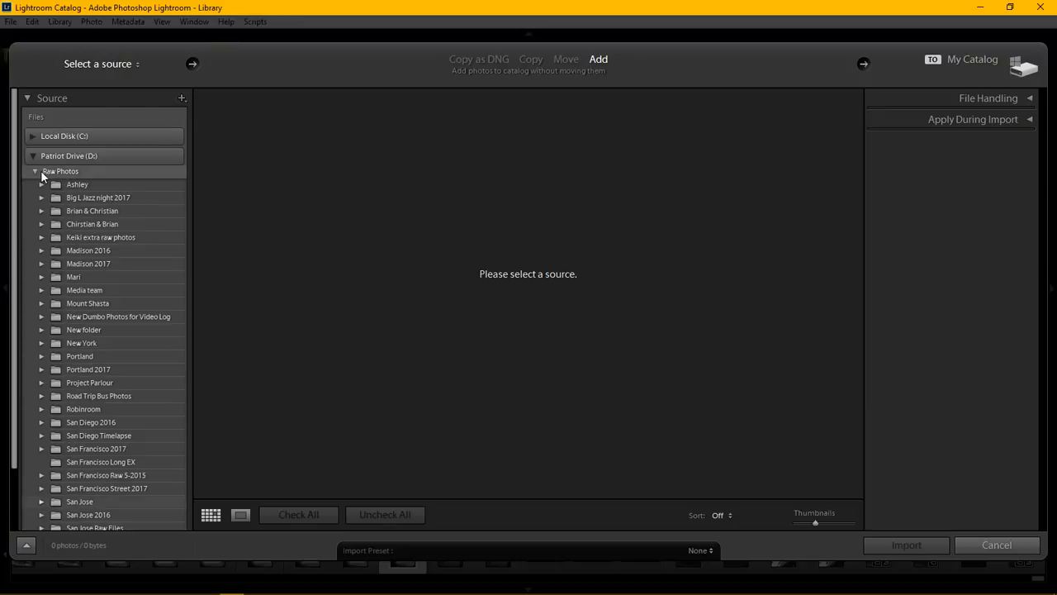
scroll(76, 335, "down", 1)
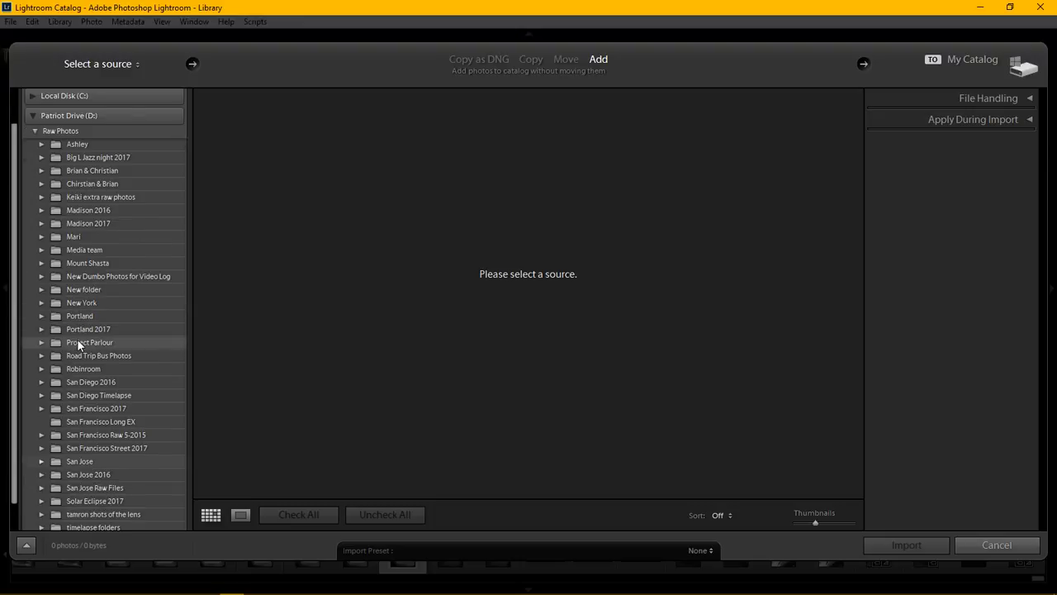
left_click(41, 303)
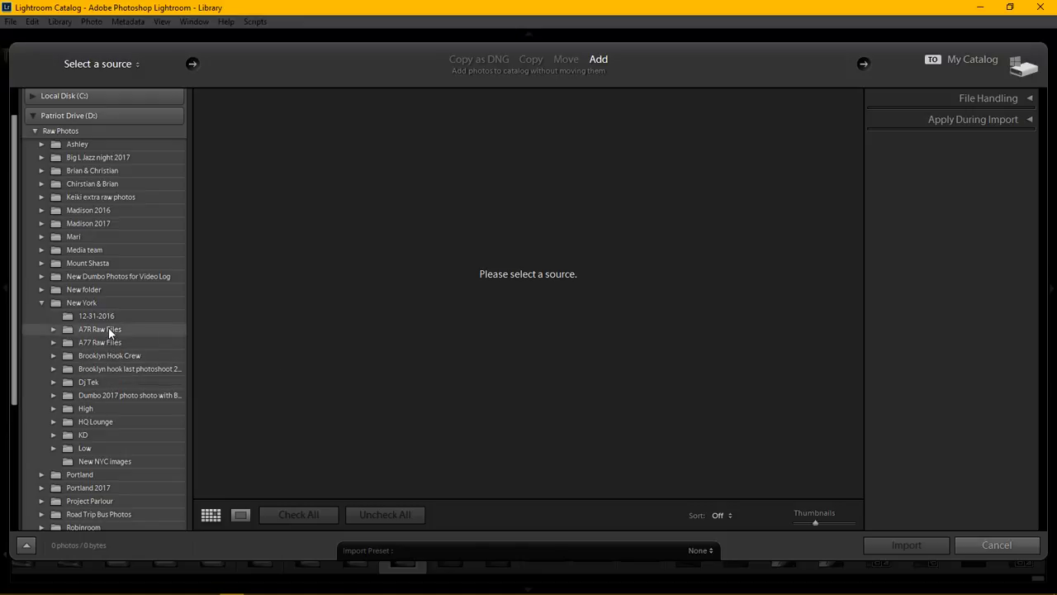
left_click(108, 328)
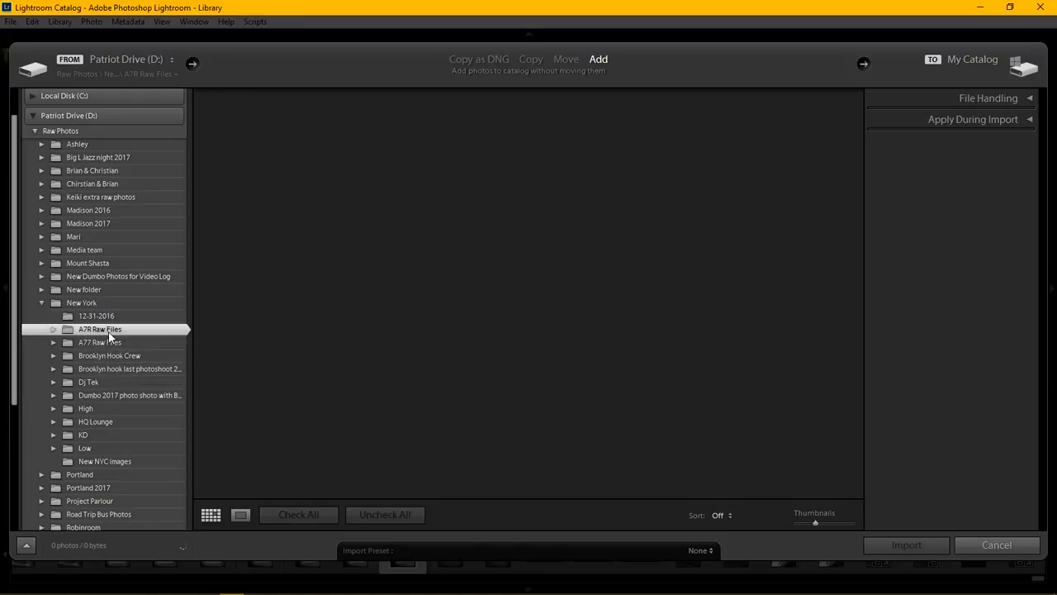
left_click(53, 330)
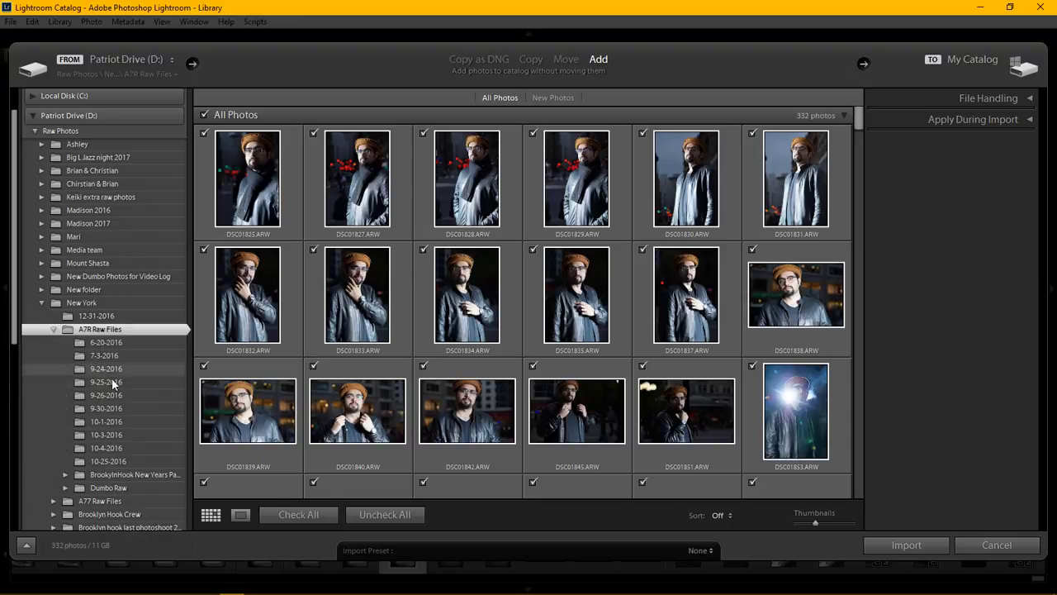
Step: Browse the photos in the A7R date folders 10-25-2016, 10-4-2016, 10-3-2016 and 10-1-2016, ending on 10-3-2016
left_click(119, 459)
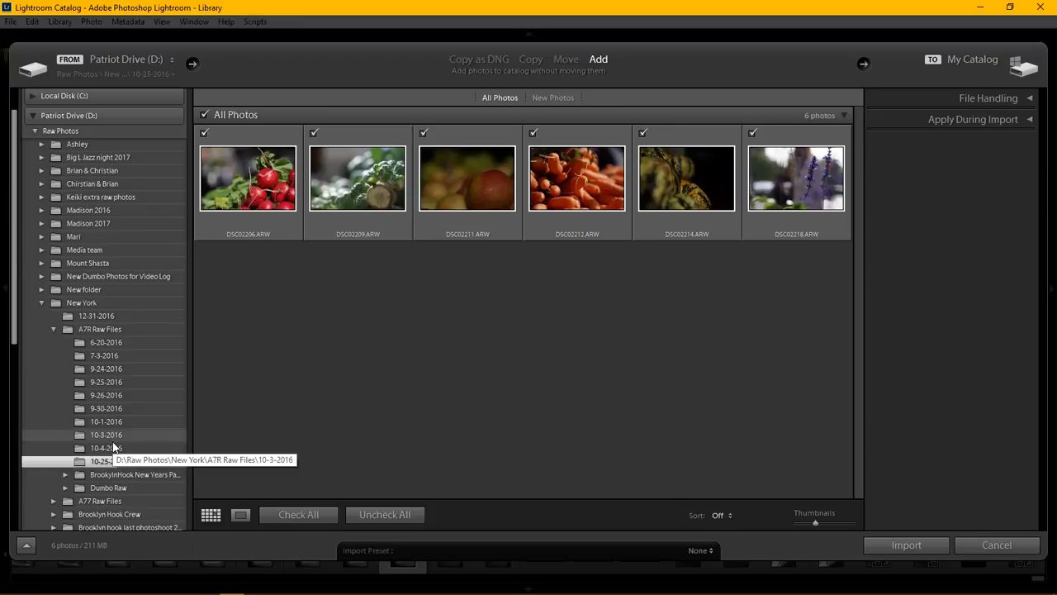
left_click(114, 446)
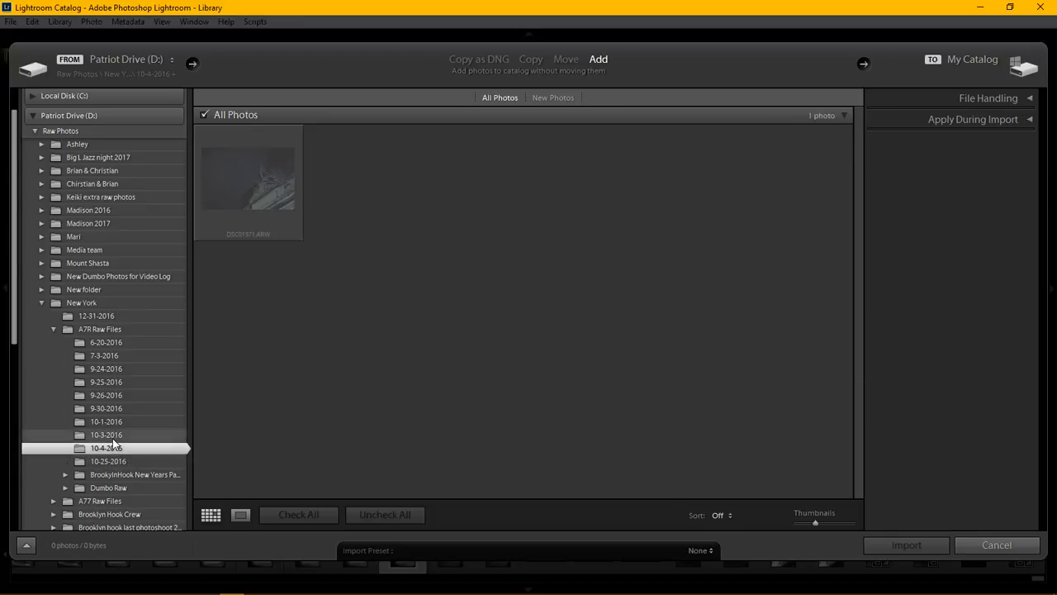
left_click(112, 436)
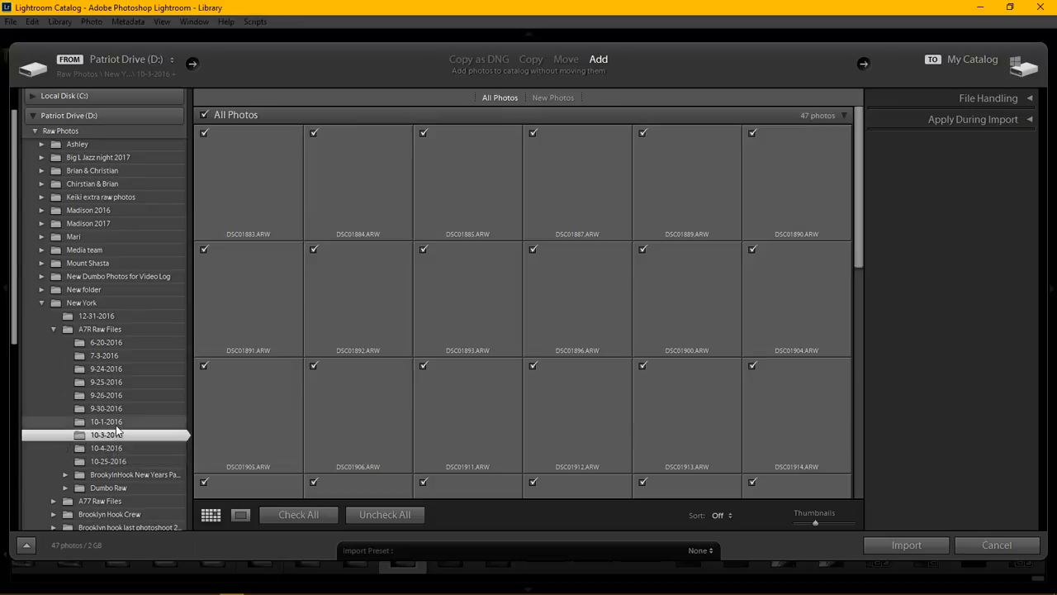
left_click(115, 422)
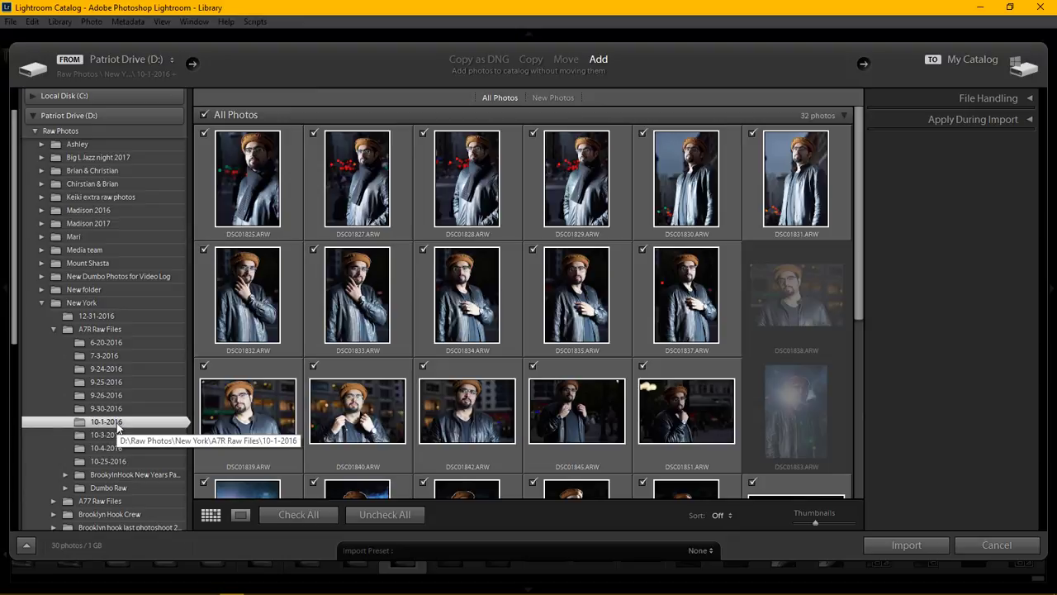
scroll(375, 338, "down", 5)
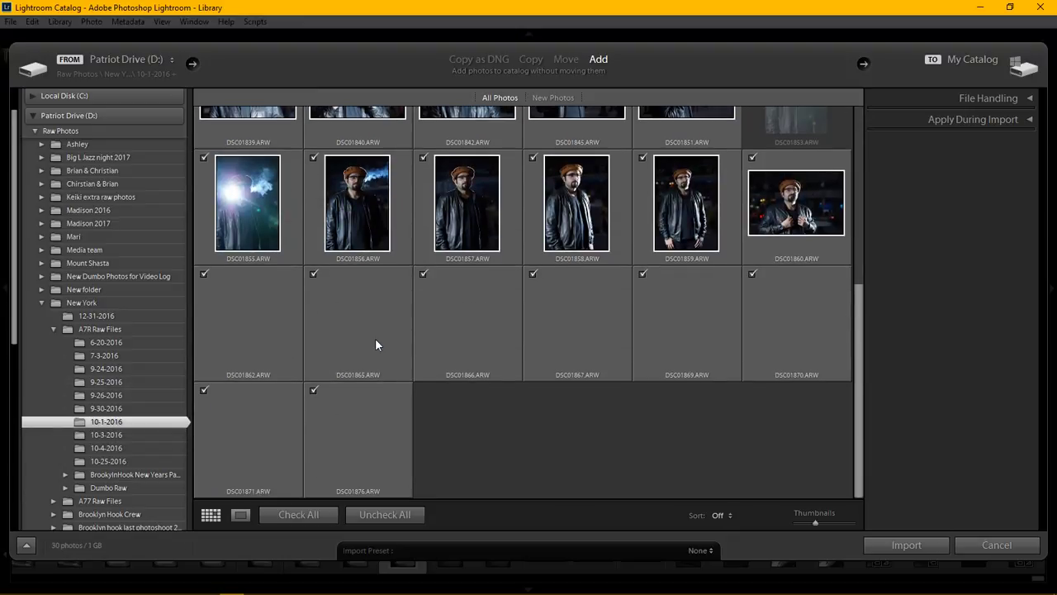
left_click(118, 436)
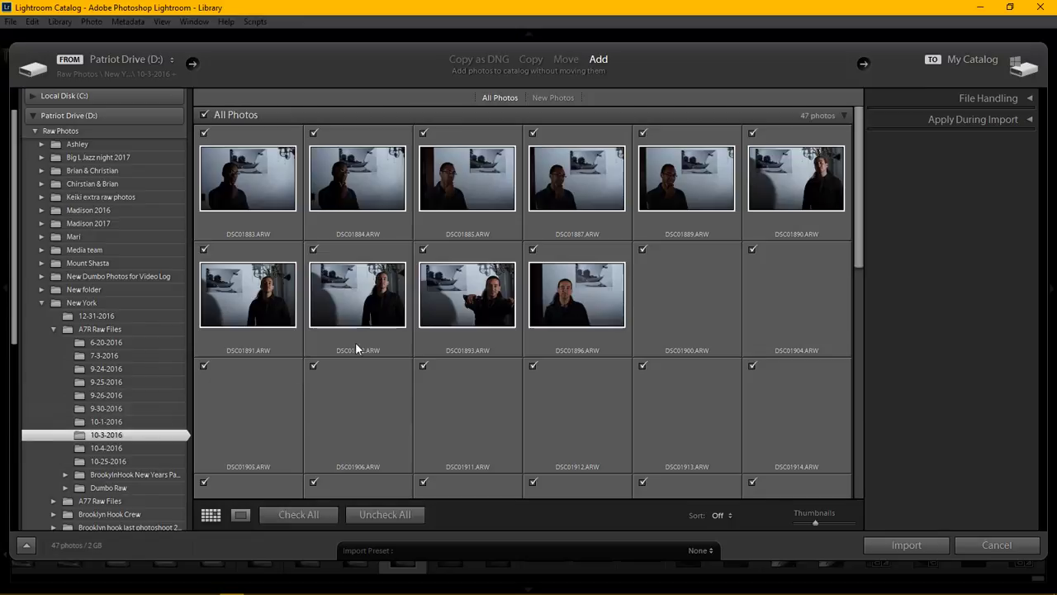
Step: Review the rest of the 10-3-2016 photos, then the 9-30-2016, 9-26-2016, 9-25-2016 and 9-24-2016 folders
scroll(375, 331, "down", 5)
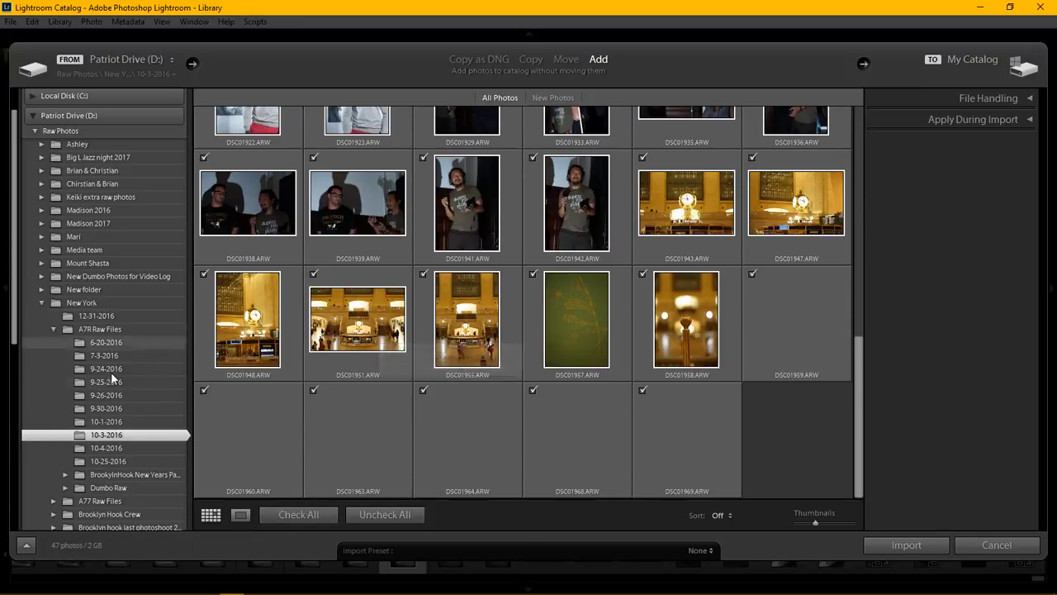
left_click(104, 409)
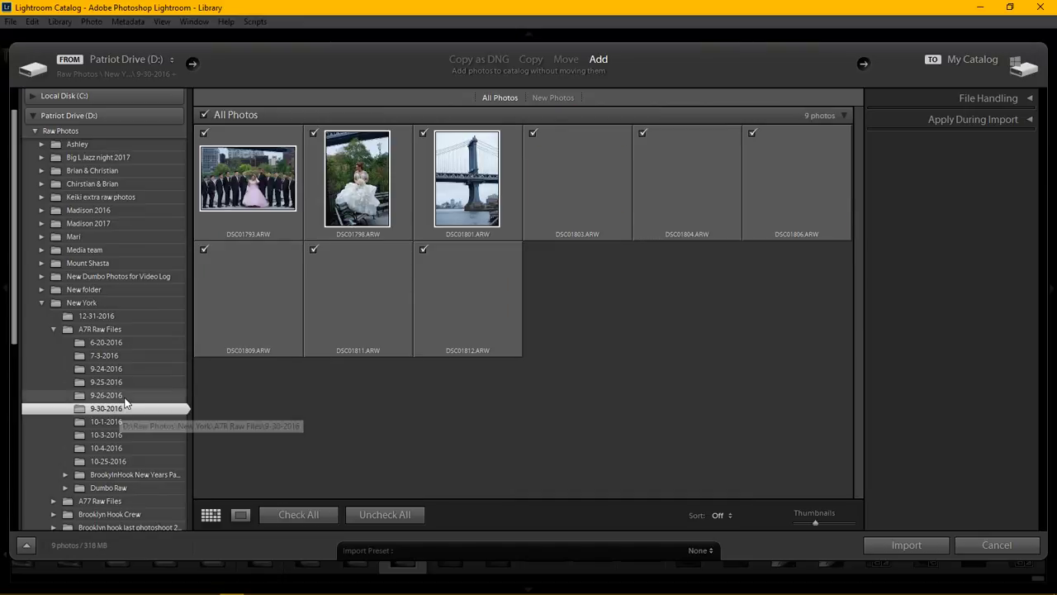
left_click(102, 397)
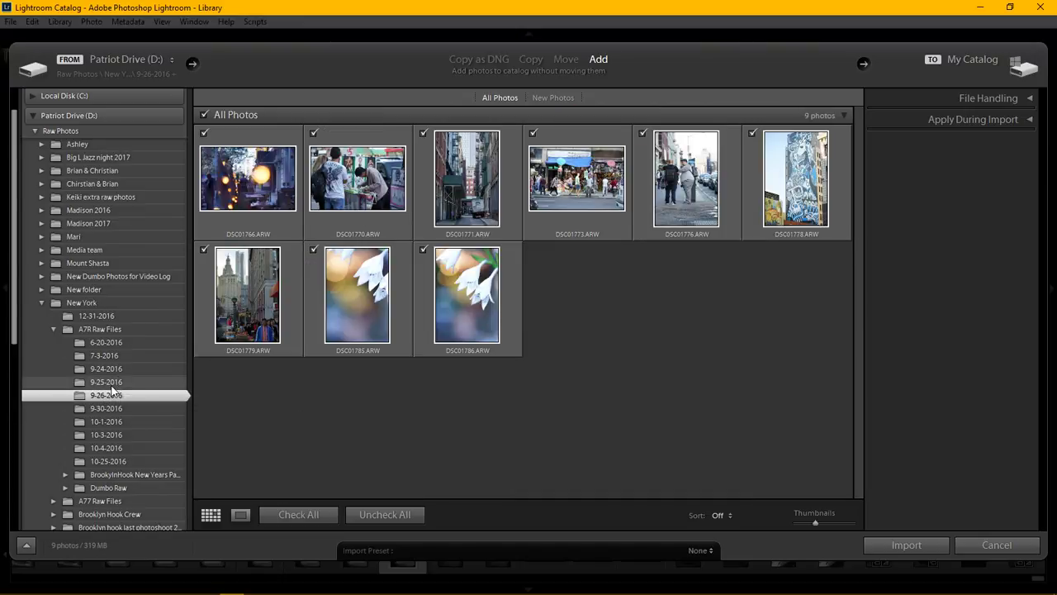
left_click(116, 380)
left_click(116, 369)
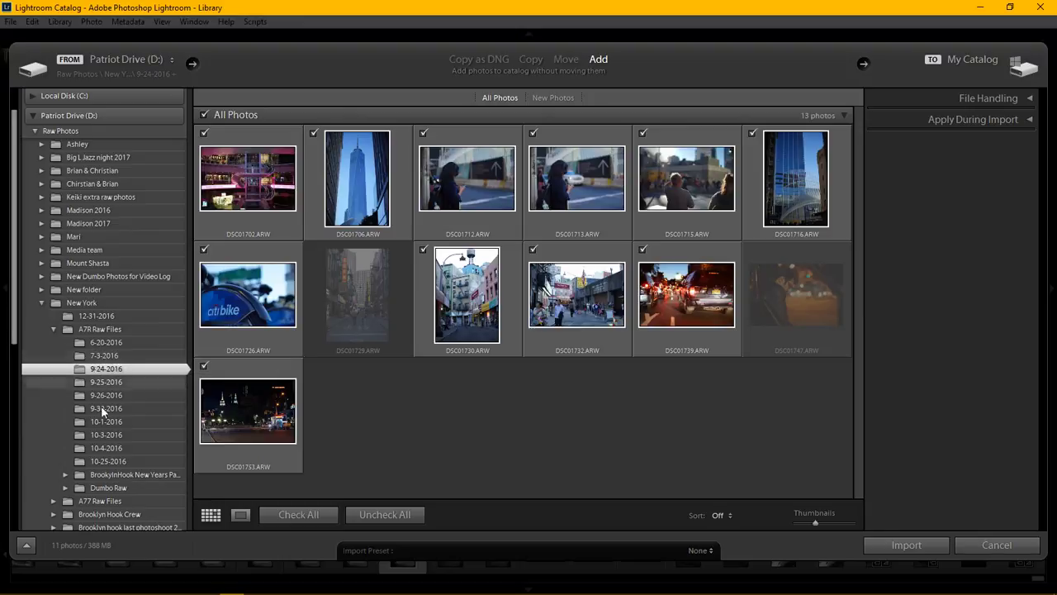
Step: Choose the Dumbo Raw folder as the import source, uncheck all its photos and look through the thumbnails
left_click(112, 487)
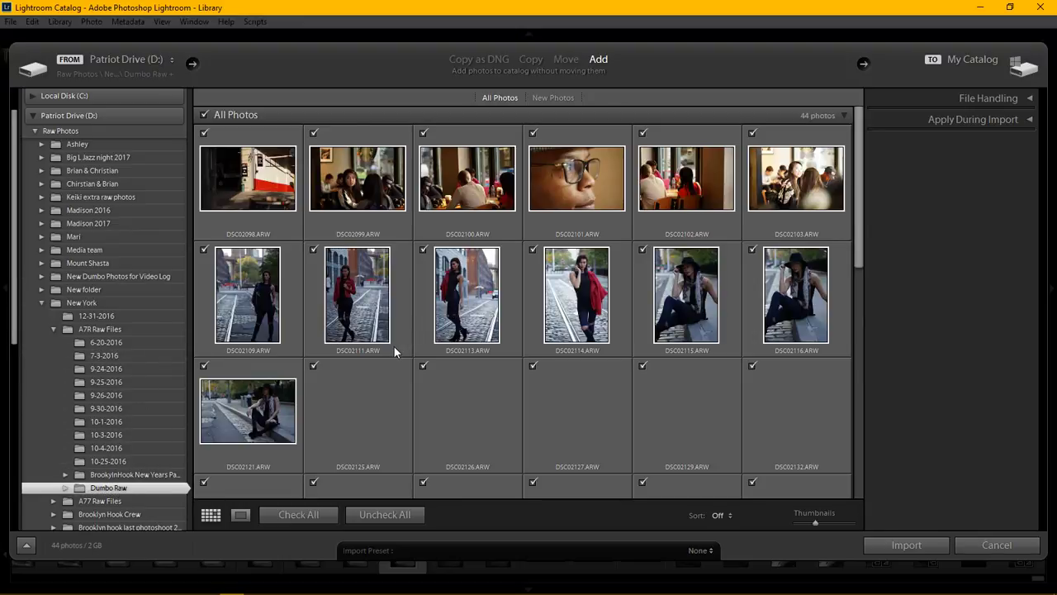
scroll(576, 373, "down", 1)
scroll(574, 371, "down", 2)
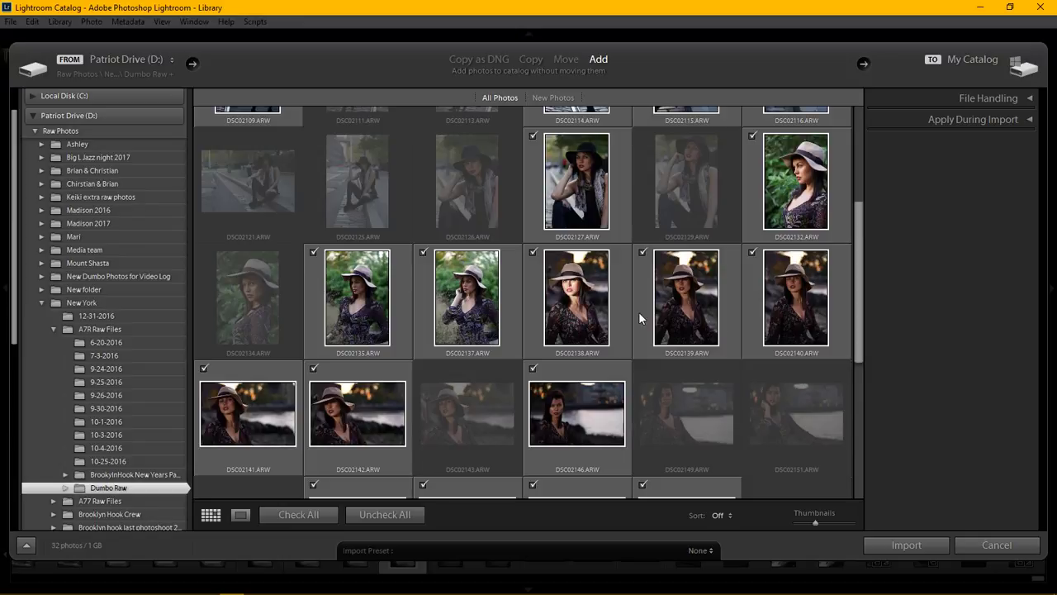
left_click(387, 513)
scroll(493, 323, "down", 3)
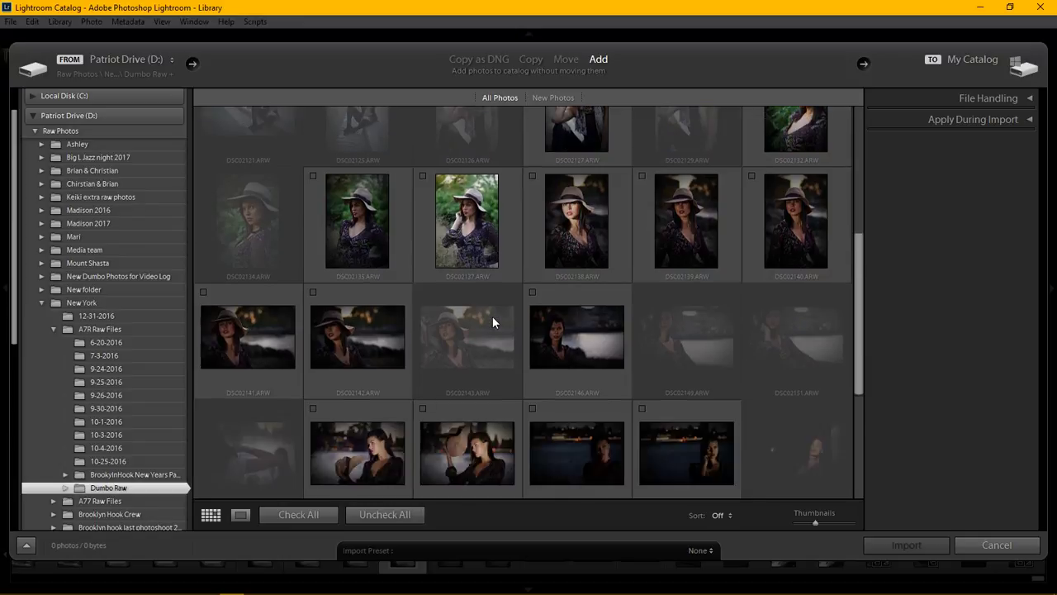
scroll(494, 322, "up", 5)
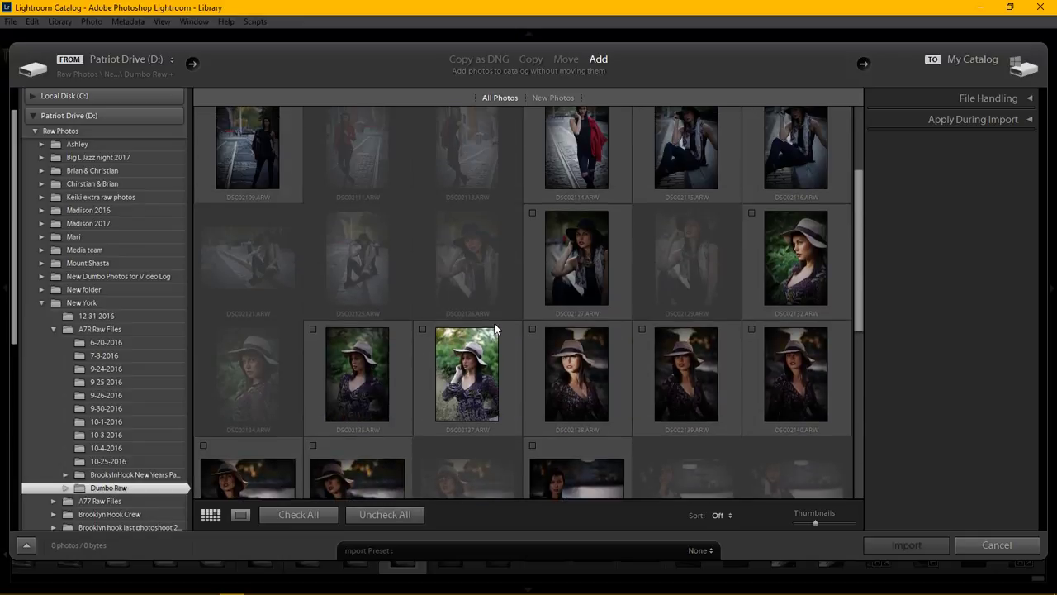
scroll(496, 333, "up", 1)
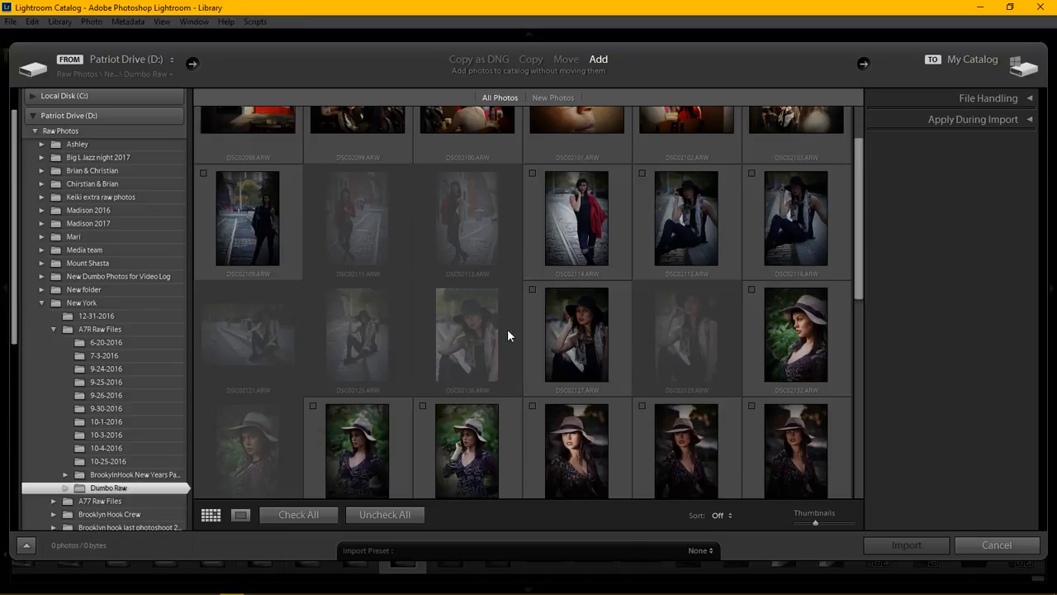
Step: Preview DSC02127.ARW enlarged, examine the face at 1:1 and return to the thumbnail grid
left_click(582, 322)
double_click(582, 322)
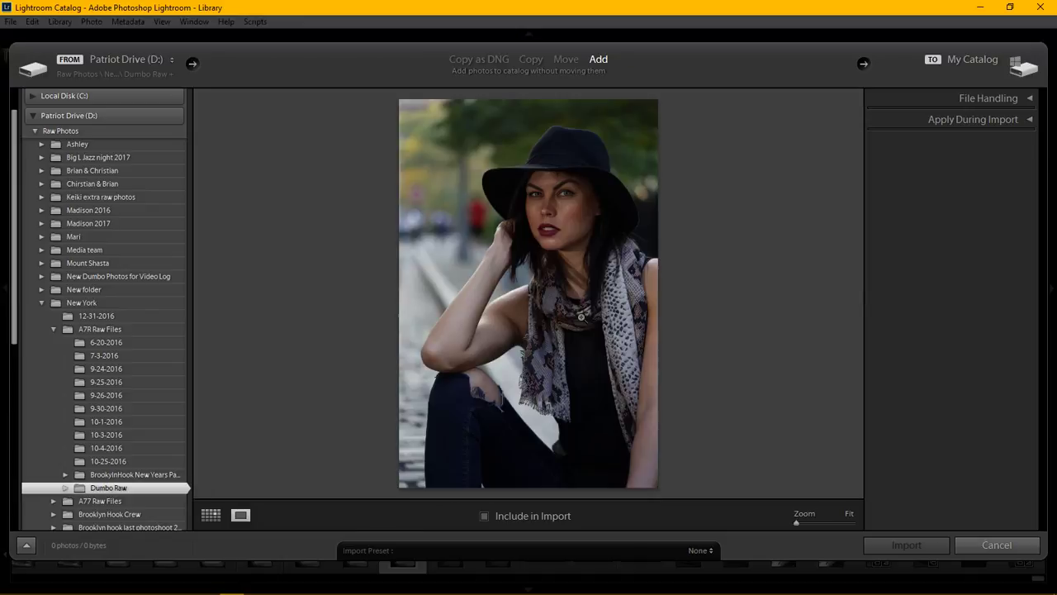
left_click(561, 208)
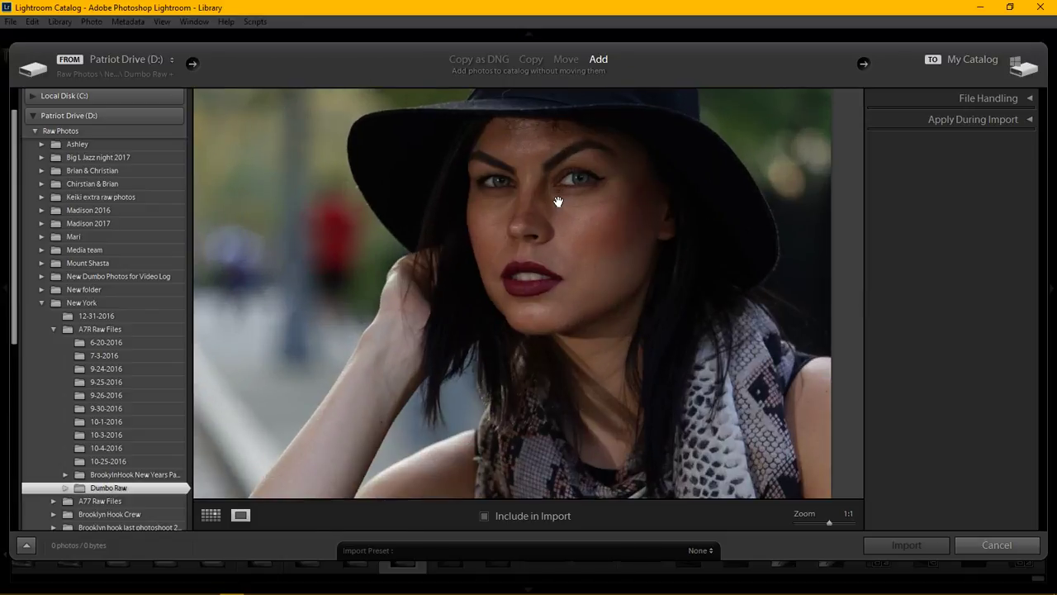
left_click(558, 201)
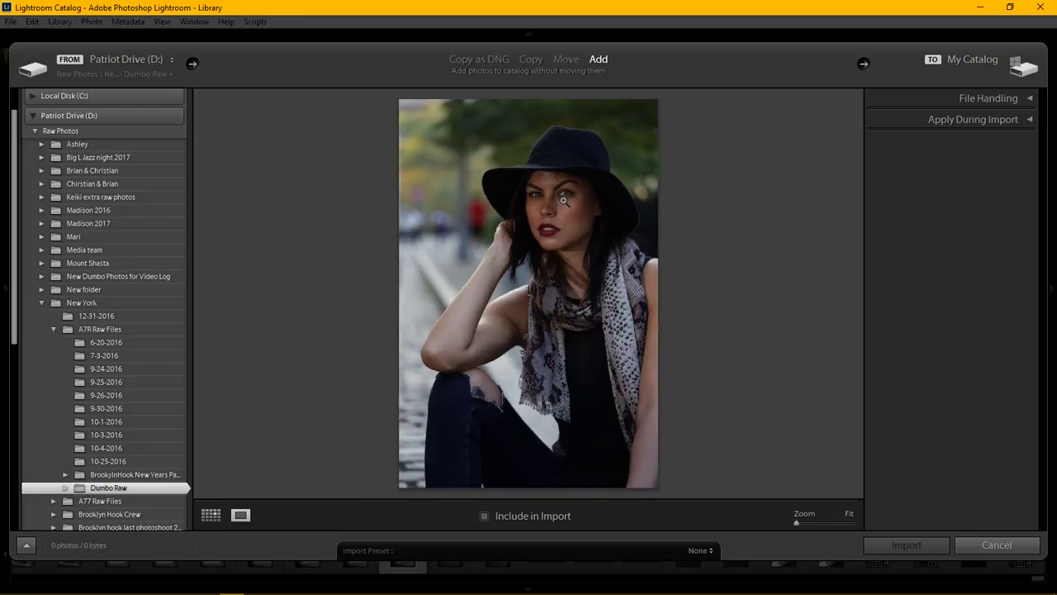
left_click(211, 515)
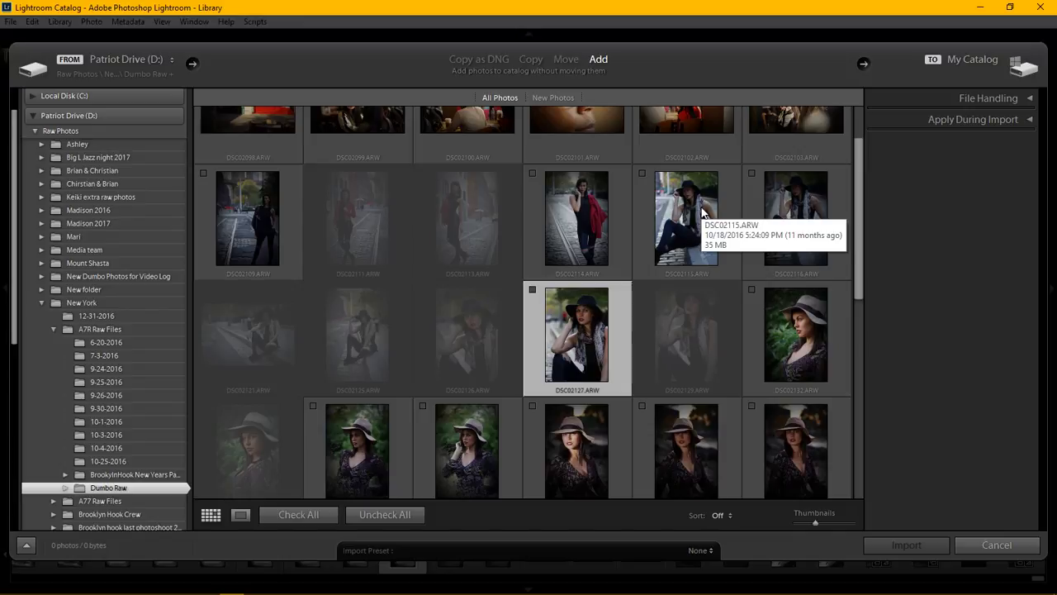
Step: Preview DSC02116.ARW enlarged, check the face's sharpness at 1:1 and return to the thumbnail grid
double_click(805, 201)
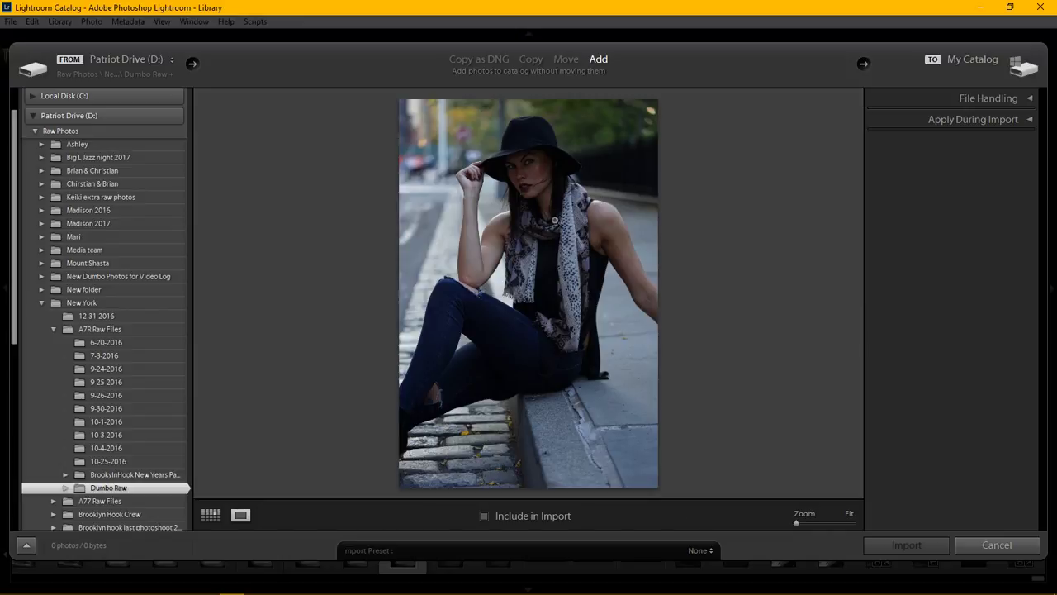
left_click(537, 189)
left_click(536, 182)
left_click(536, 180)
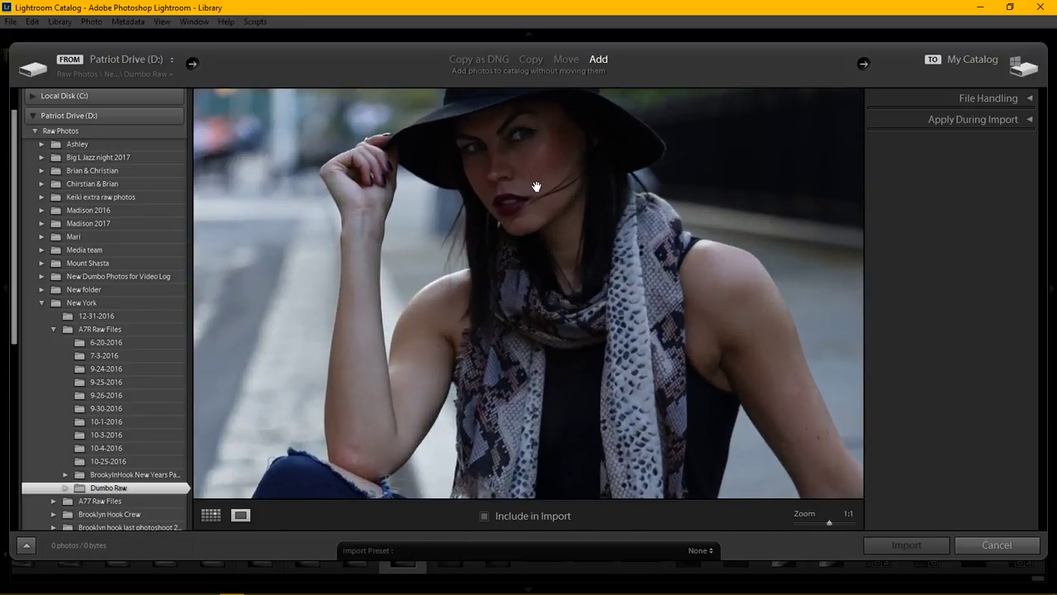
left_click(537, 188)
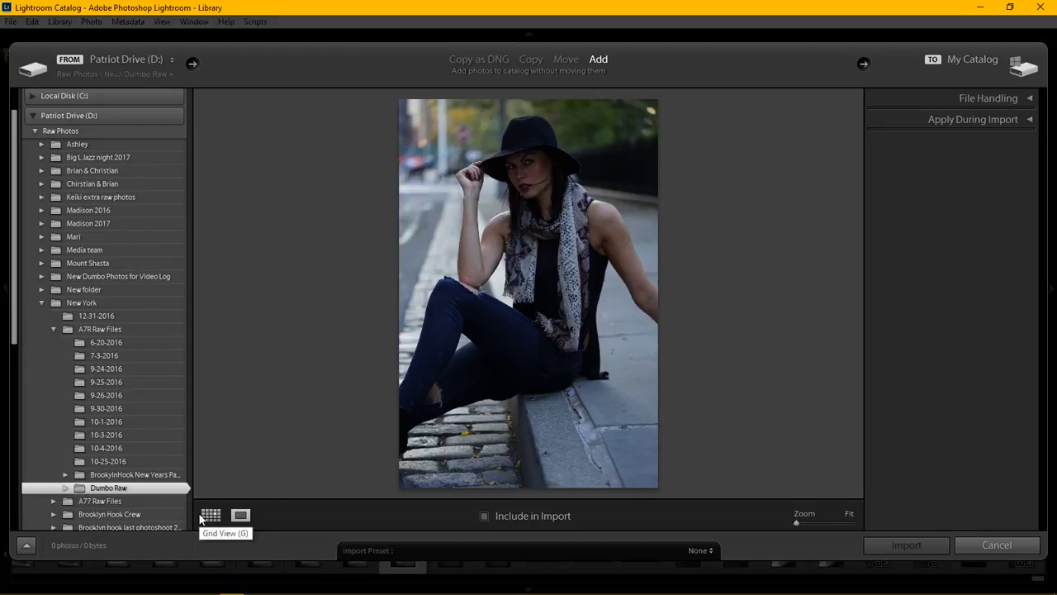
left_click(518, 192)
left_click(529, 169)
left_click(221, 518)
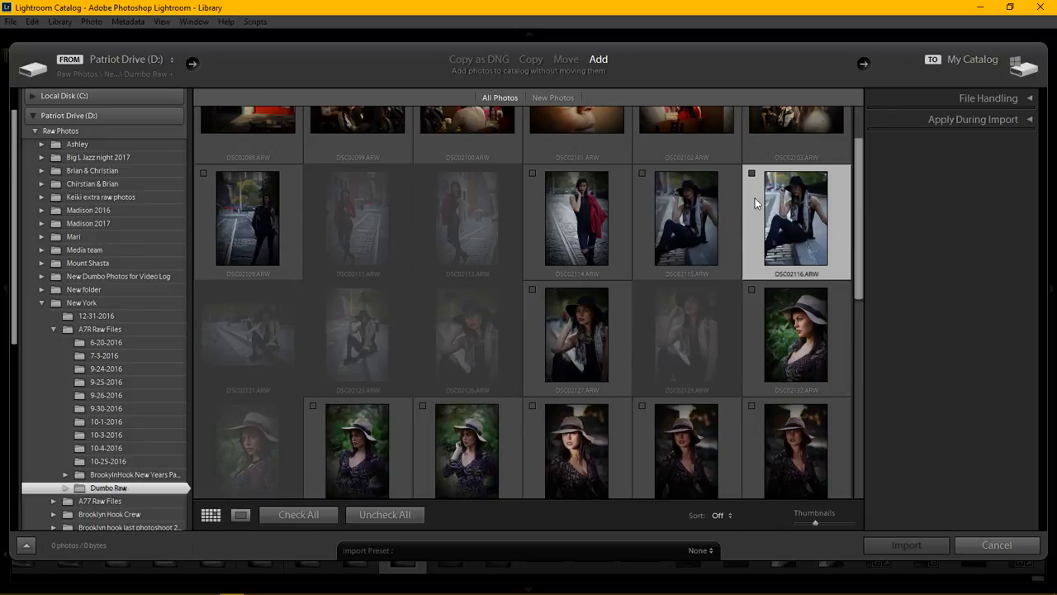
Step: Import only DSC02116.ARW and open it in the Develop module by switching the photo source to Previous Import
left_click(753, 174)
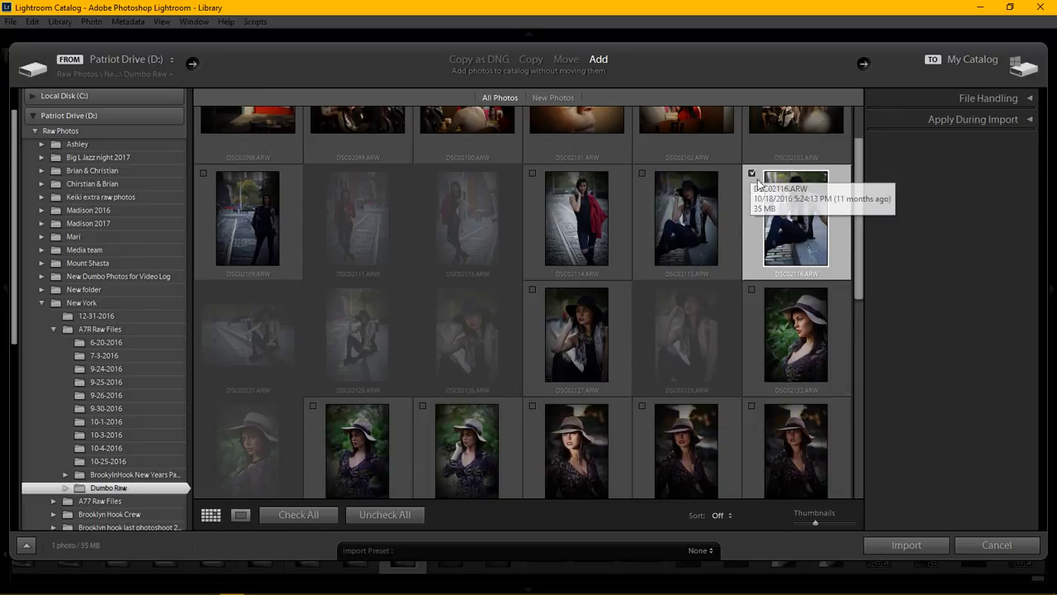
left_click(906, 545)
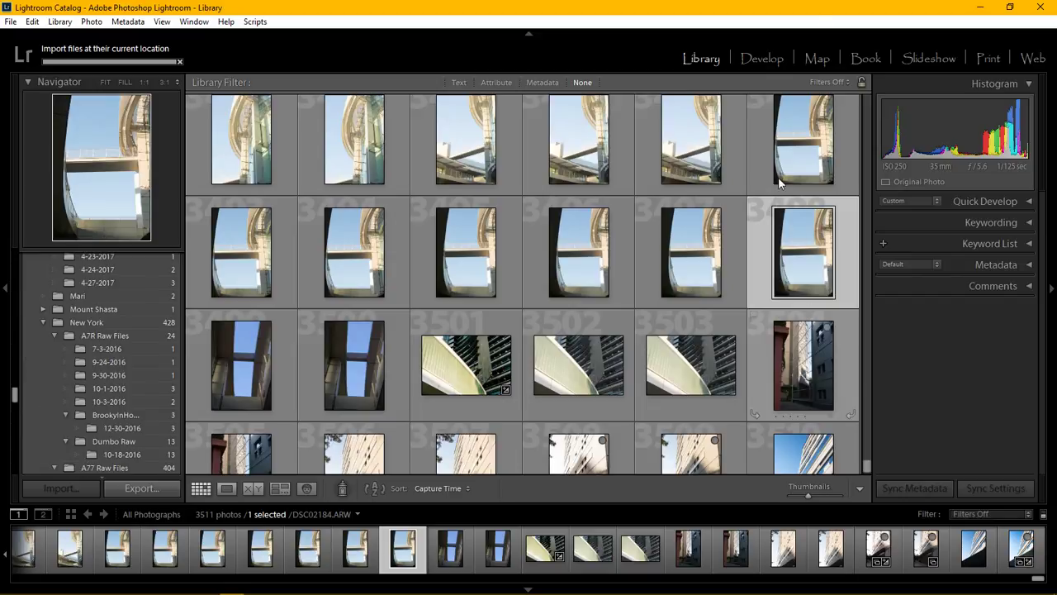
left_click(762, 60)
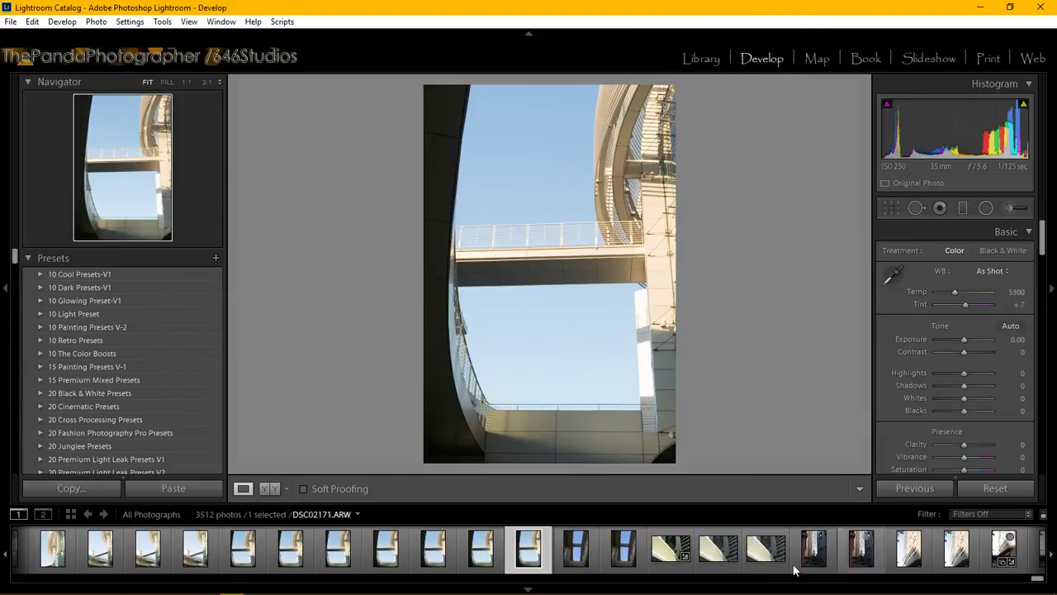
left_click(299, 513)
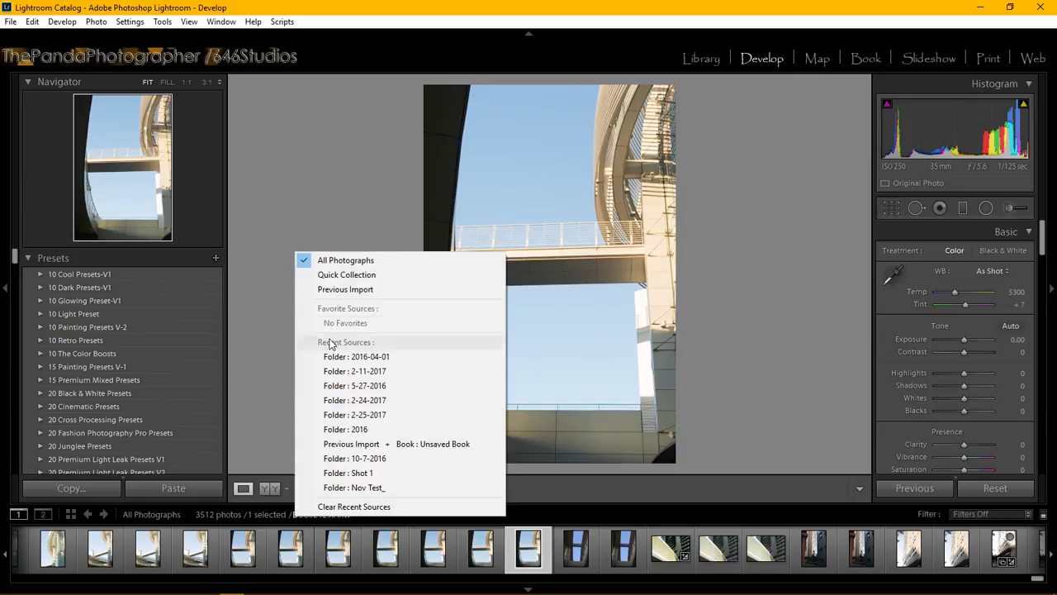
left_click(347, 288)
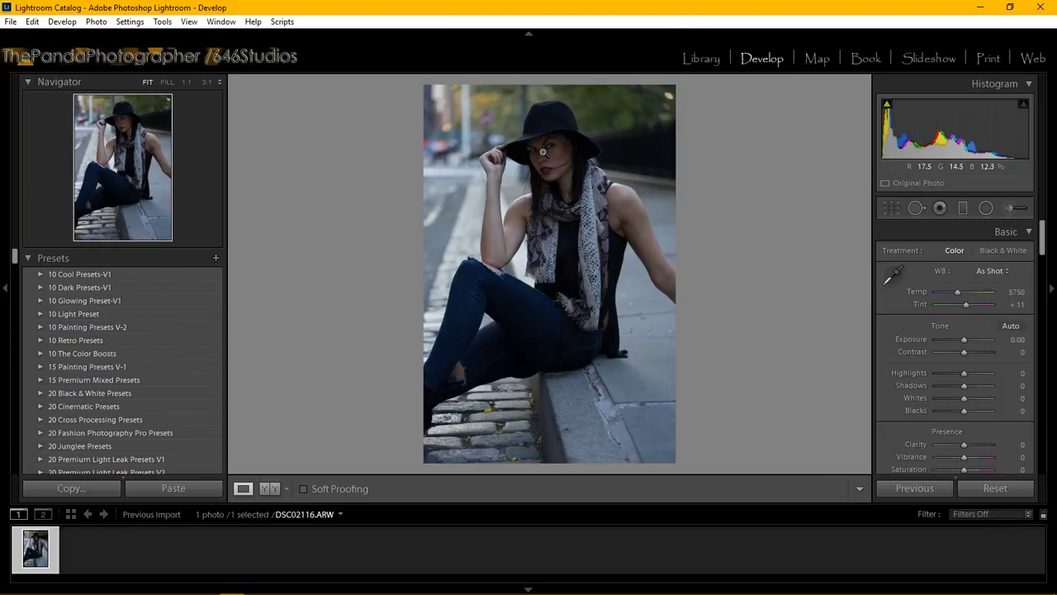
Step: Expand the 646Studios A Pose Presets group, browse its presets and apply "SaP | 0-All In One - Beach Glow"
scroll(146, 330, "down", 10)
left_click(162, 362)
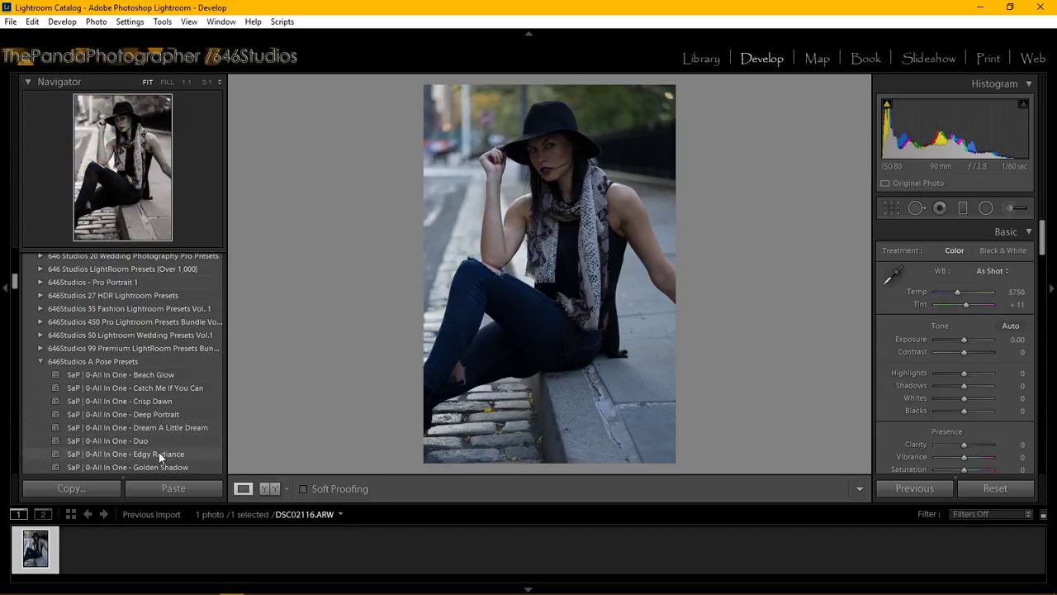
scroll(159, 452, "down", 3)
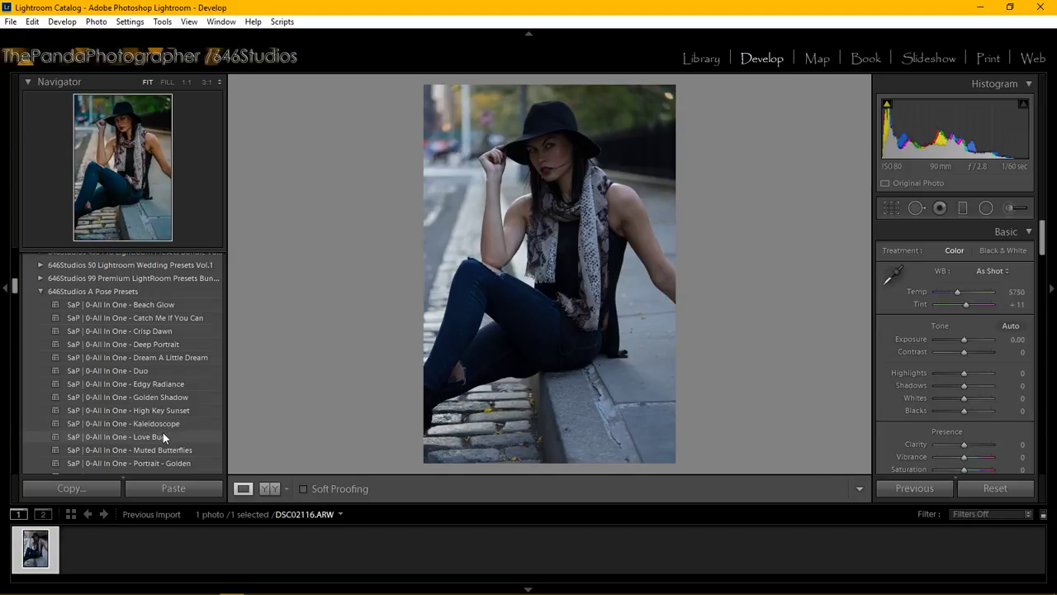
scroll(163, 435, "down", 3)
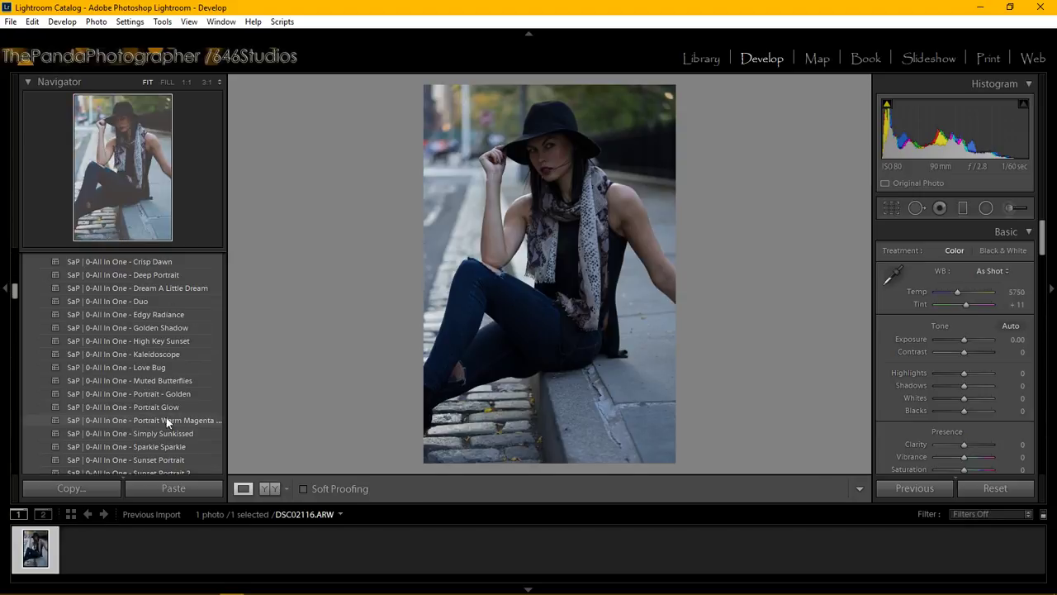
scroll(171, 346, "up", 5)
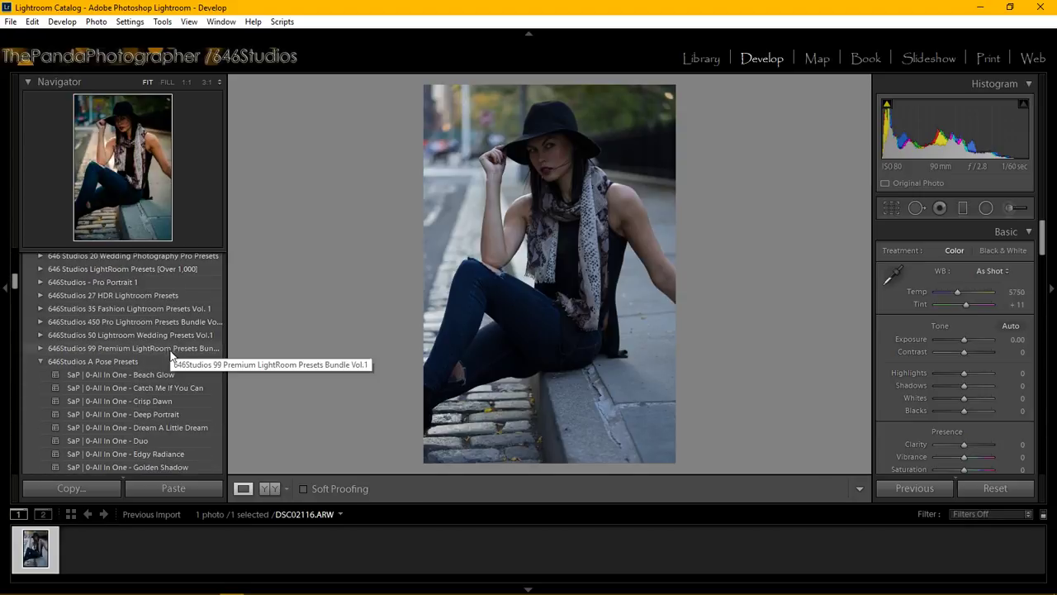
left_click(167, 374)
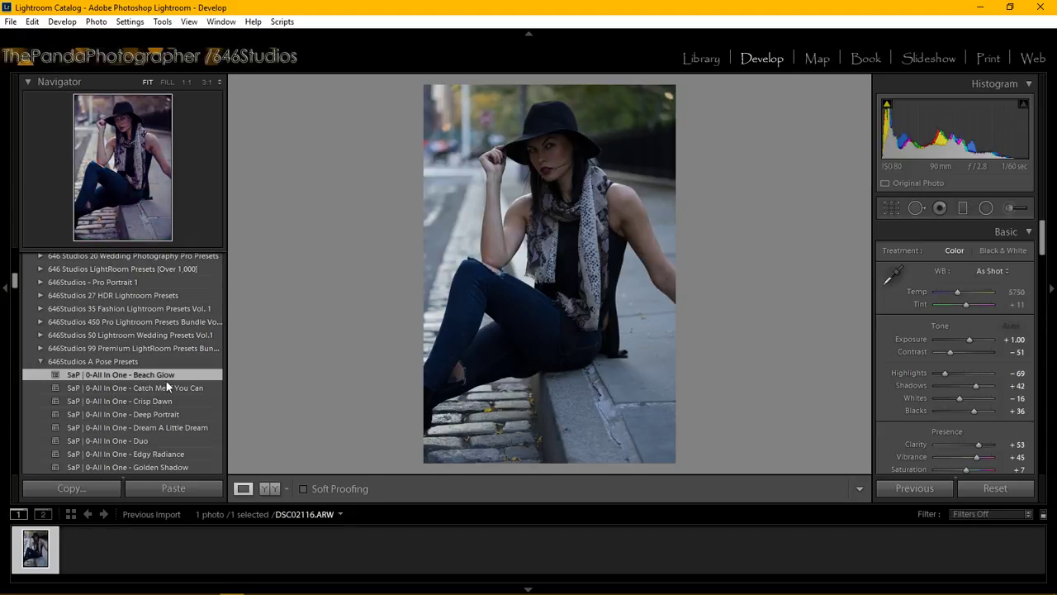
Step: Examine the model's face at 1:1 and return to the full-photo view
left_click(547, 163)
left_click_drag(524, 184, 525, 251)
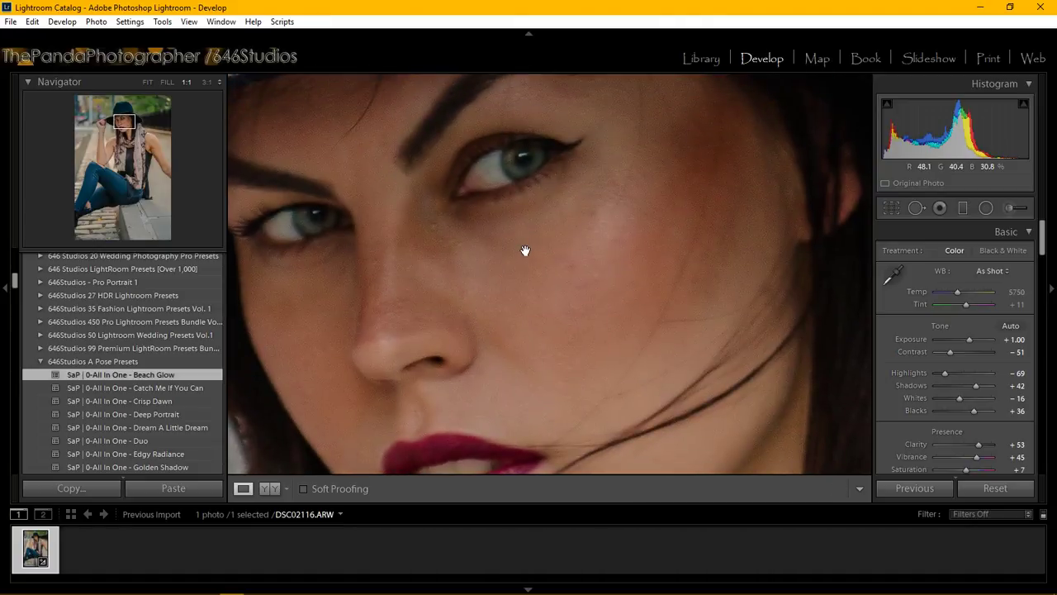
left_click(525, 251)
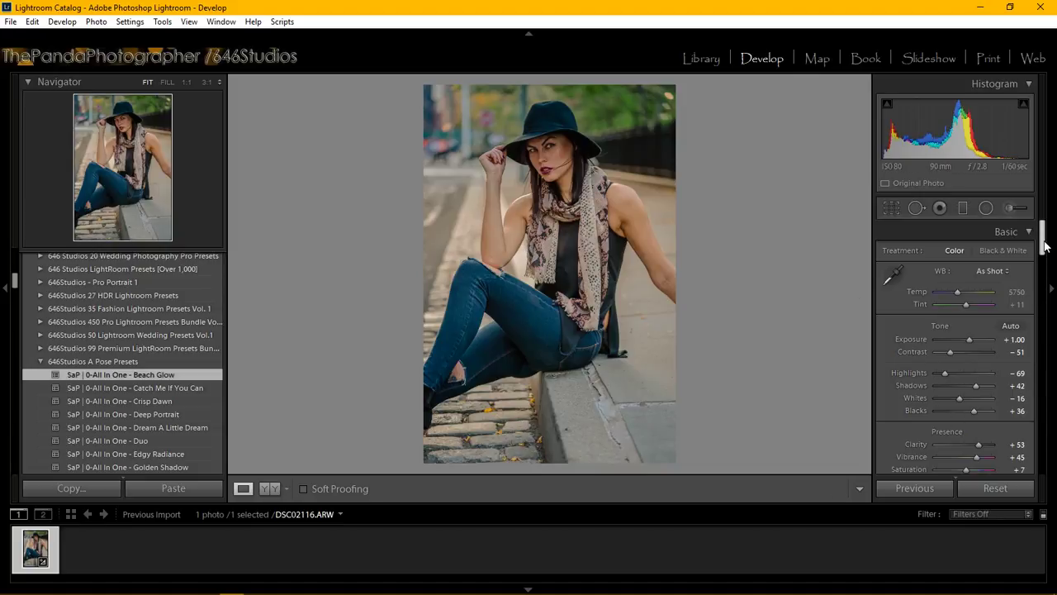
Step: Set the Sharpening Masking to 68 in the Detail settings
left_click_drag(1044, 245, 1029, 365)
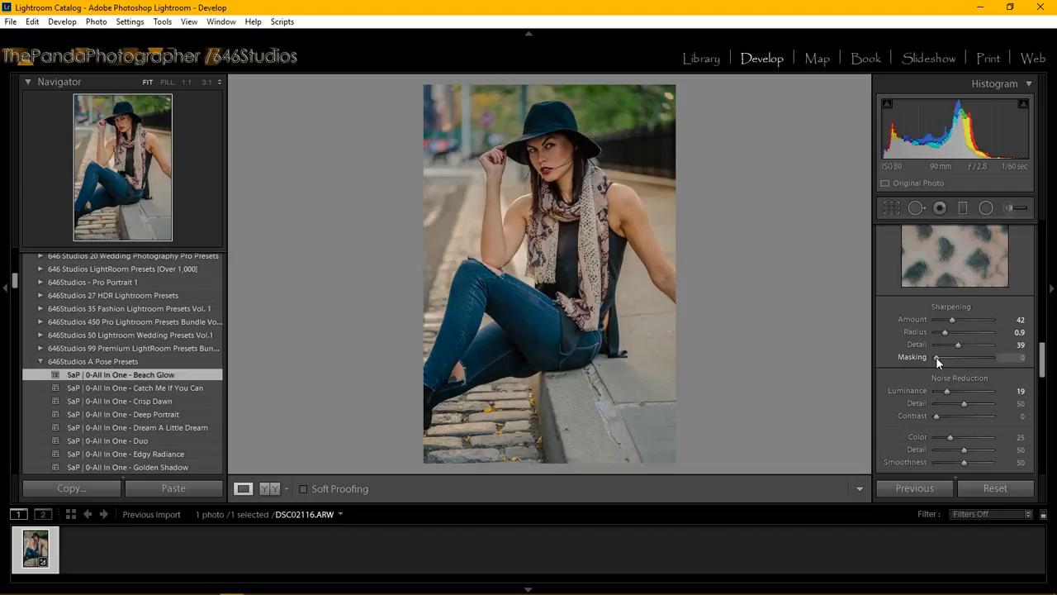
left_click_drag(937, 357, 975, 358, "alt")
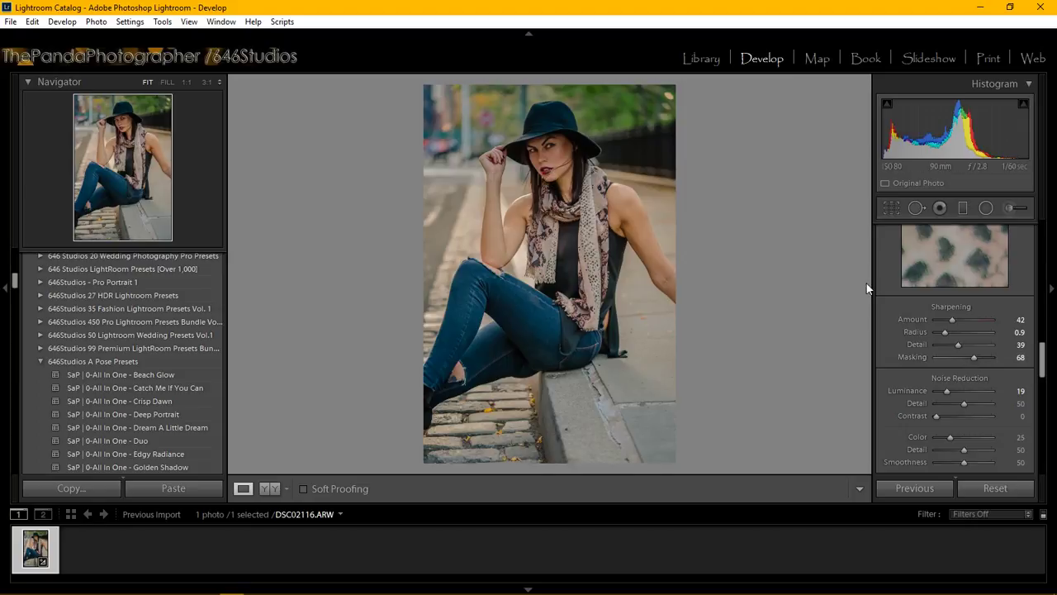
left_click(962, 251)
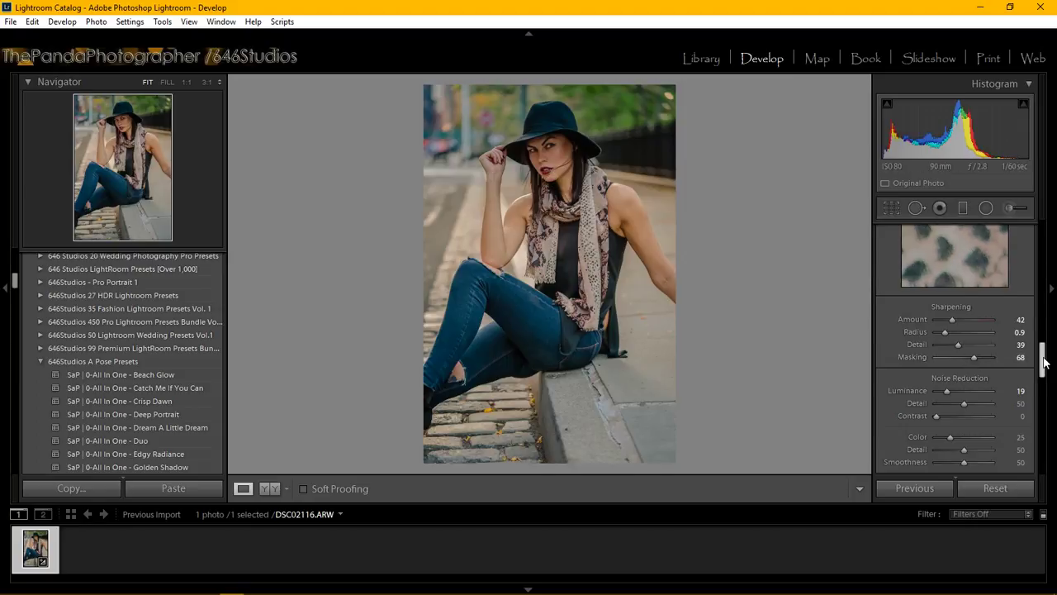
Step: Turn on Remove Chromatic Aberration and Enable Profile Corrections in the Lens Corrections settings
left_click_drag(1040, 355, 1042, 385)
left_click(888, 329)
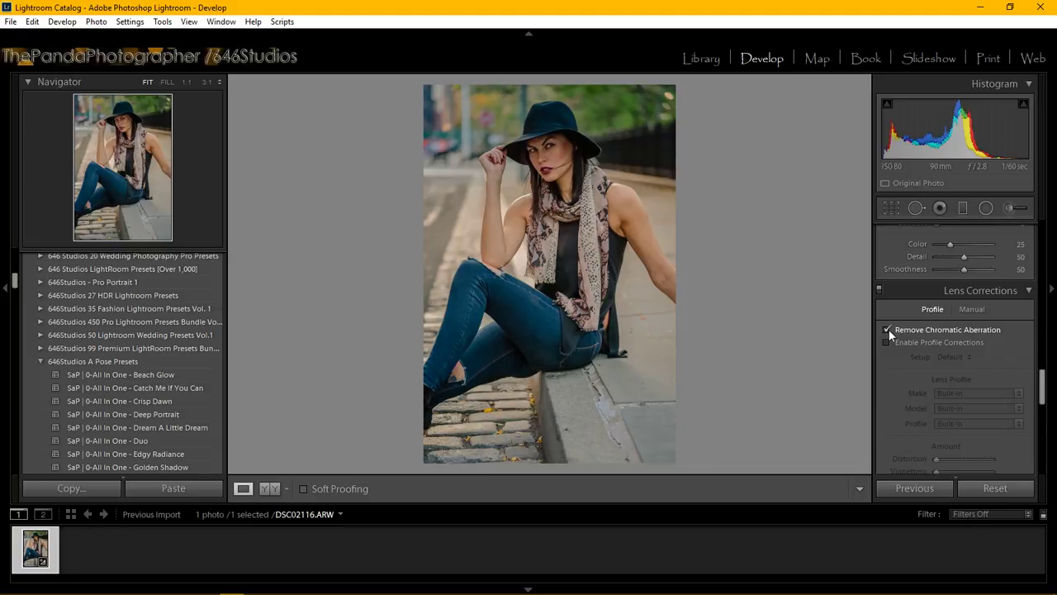
left_click(888, 342)
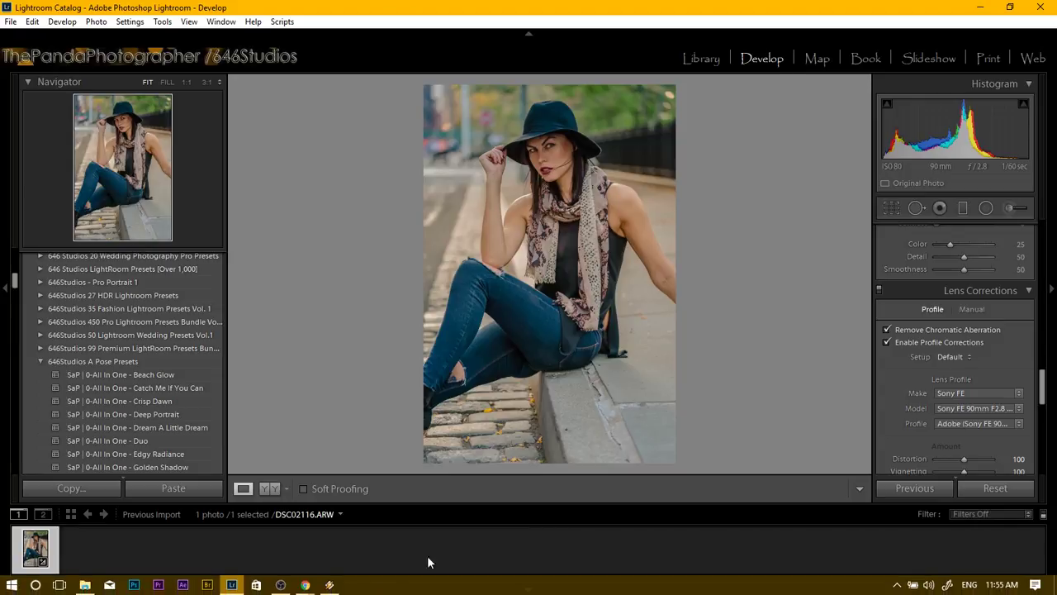
Step: Check the YouTube live chat and the live dashboard in Chrome, and return to Lightroom
mouse_move(305, 585)
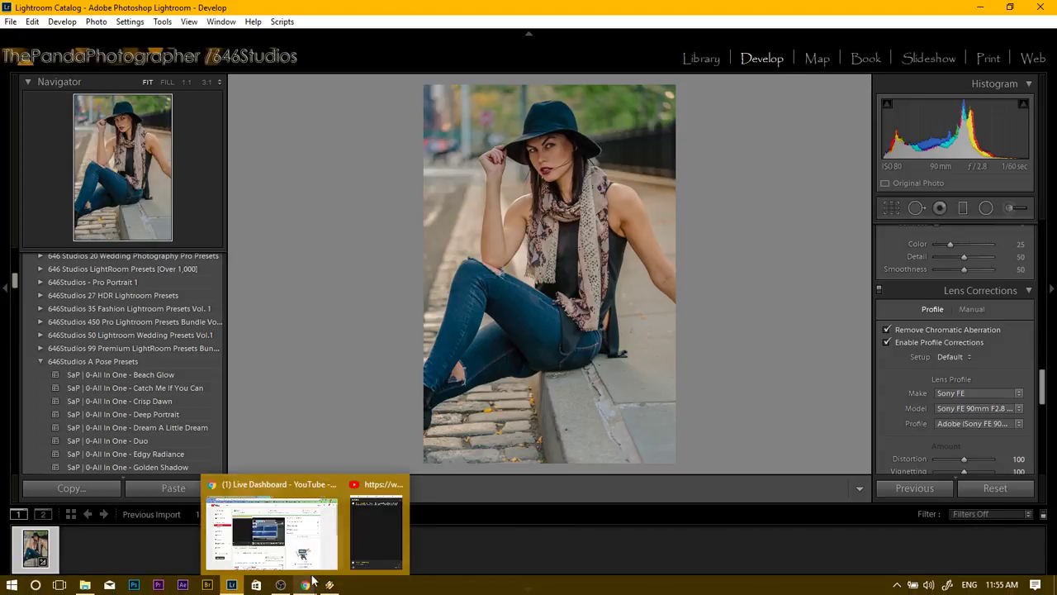
left_click(375, 528)
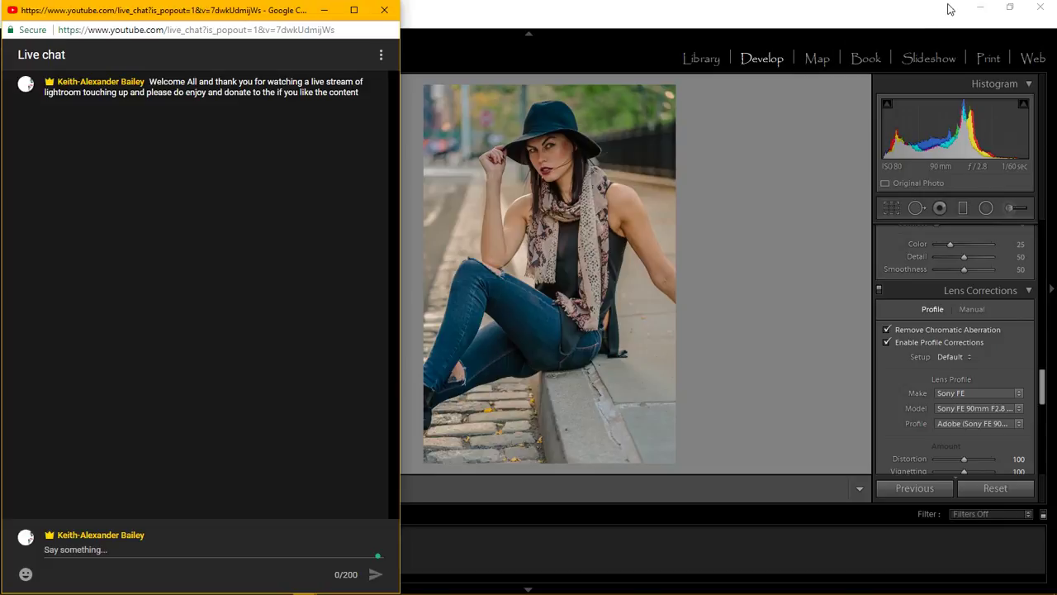
left_click(327, 18)
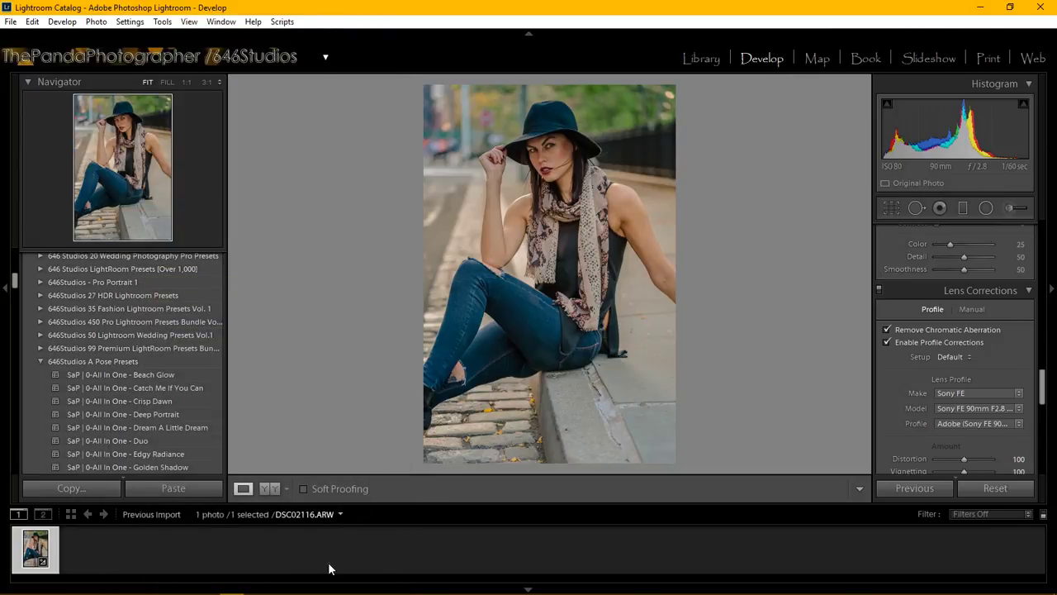
mouse_move(303, 586)
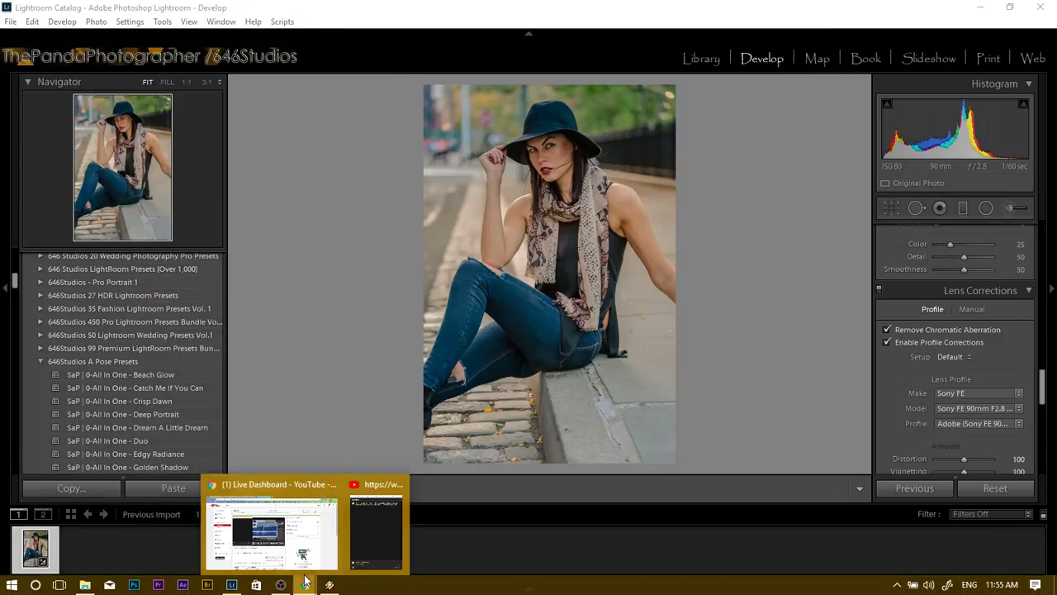
left_click(314, 532)
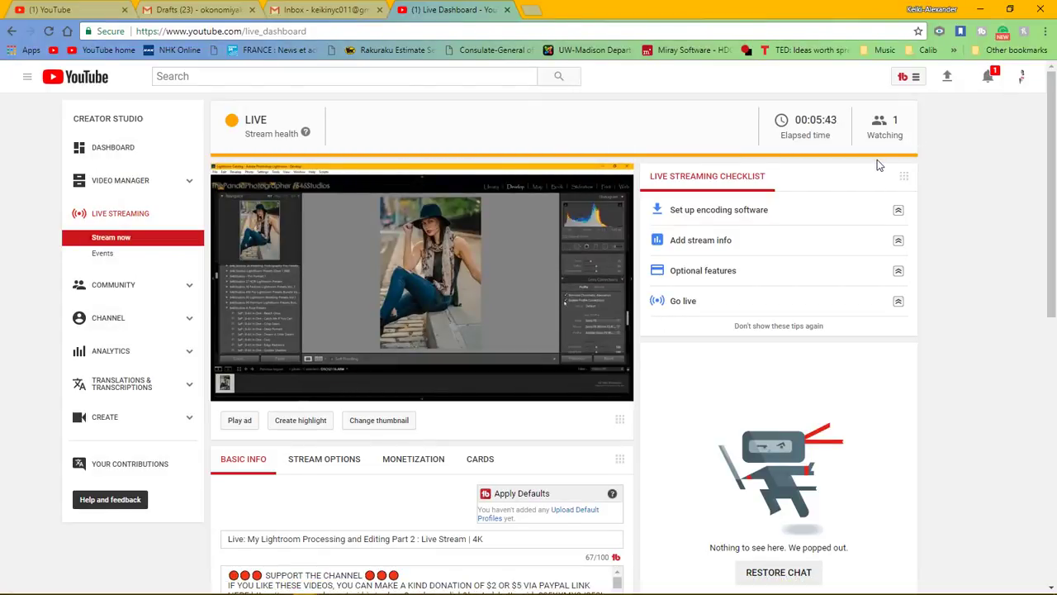
left_click(983, 9)
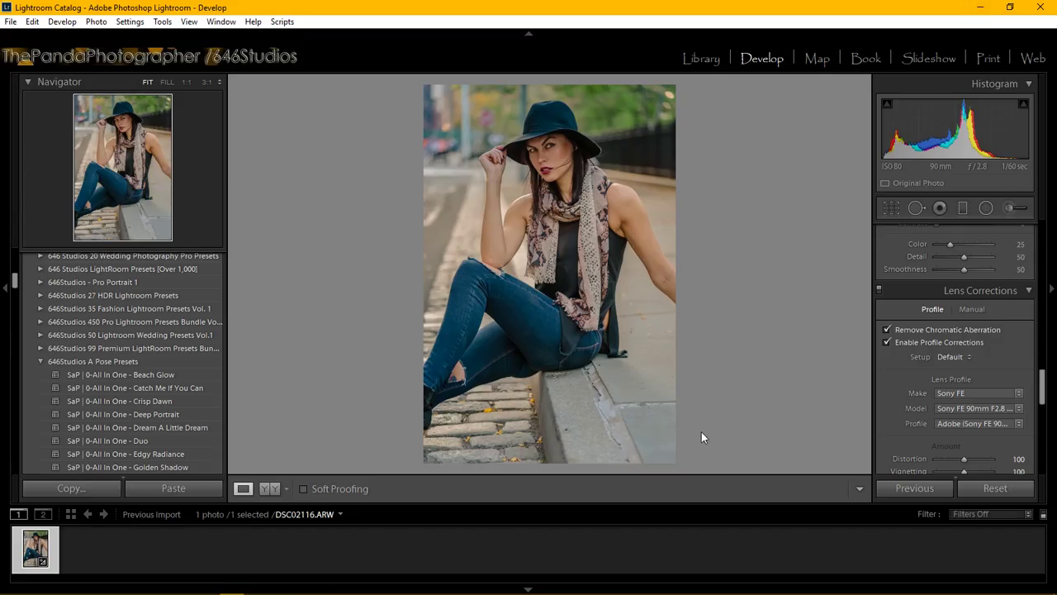
Step: Start the Adjustment Brush on the model's face with the "Strike a Pose | Face - Enhance Green Eyes" effect
left_click(549, 148)
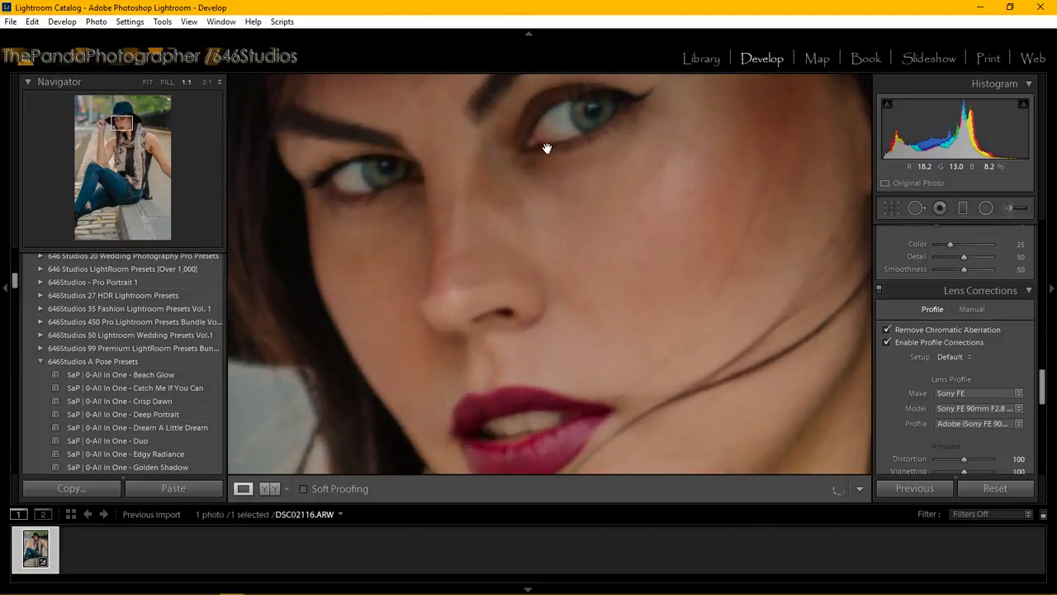
left_click_drag(545, 149, 528, 276)
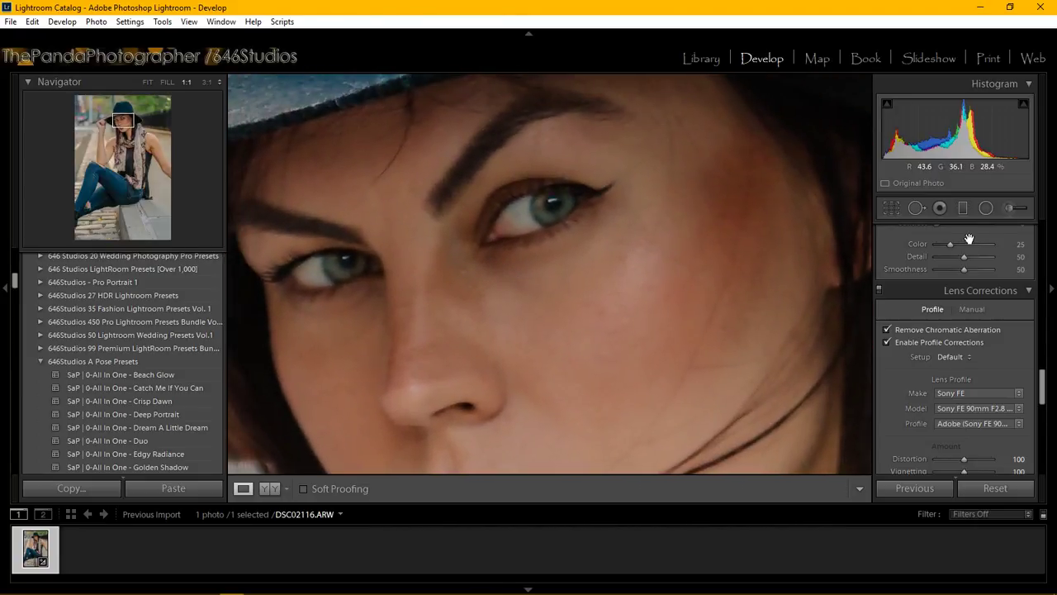
left_click(1012, 208)
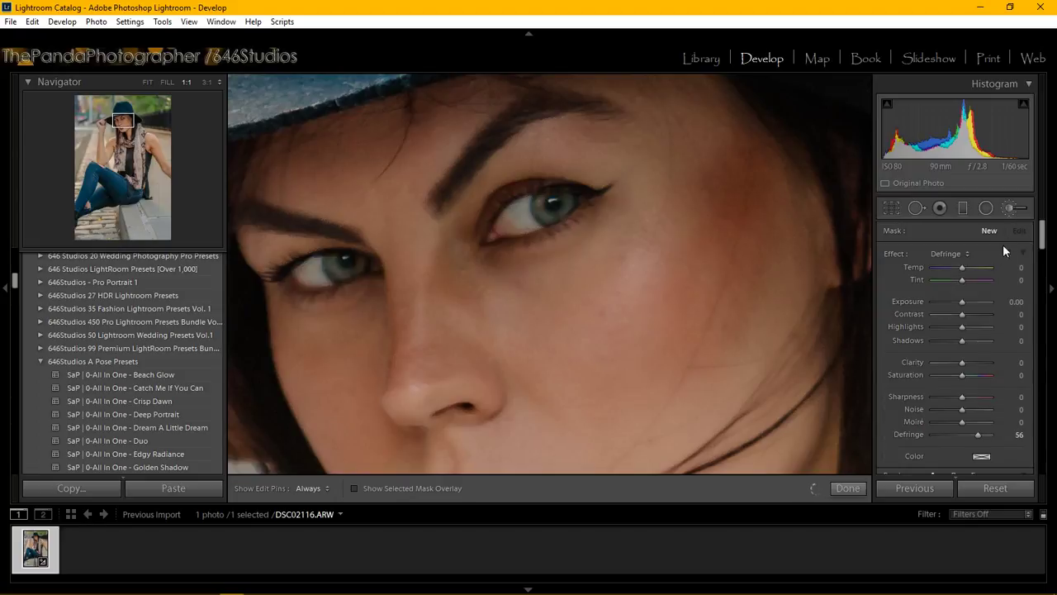
left_click(963, 252)
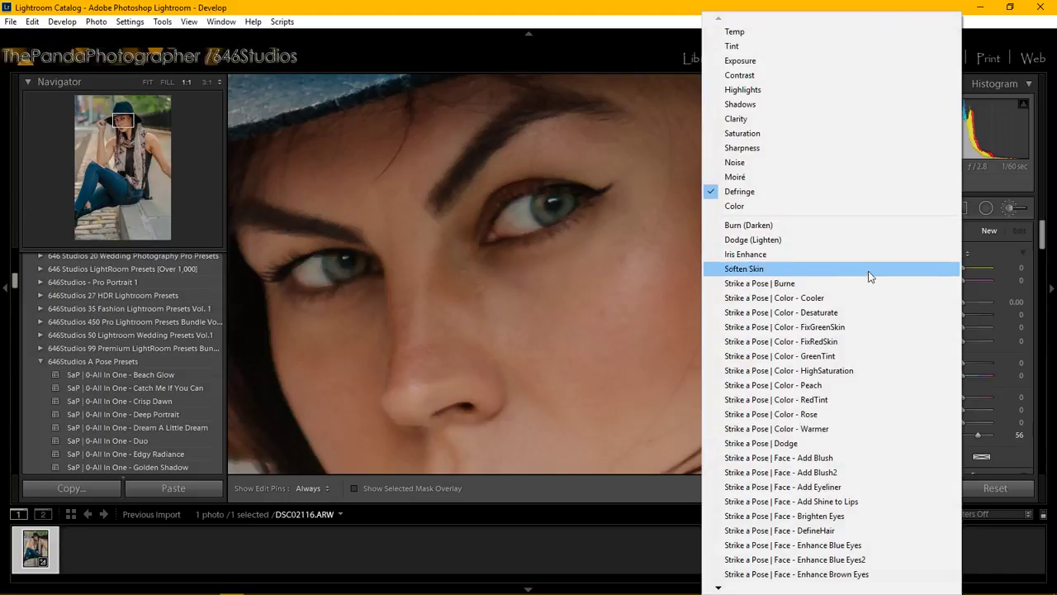
mouse_move(718, 587)
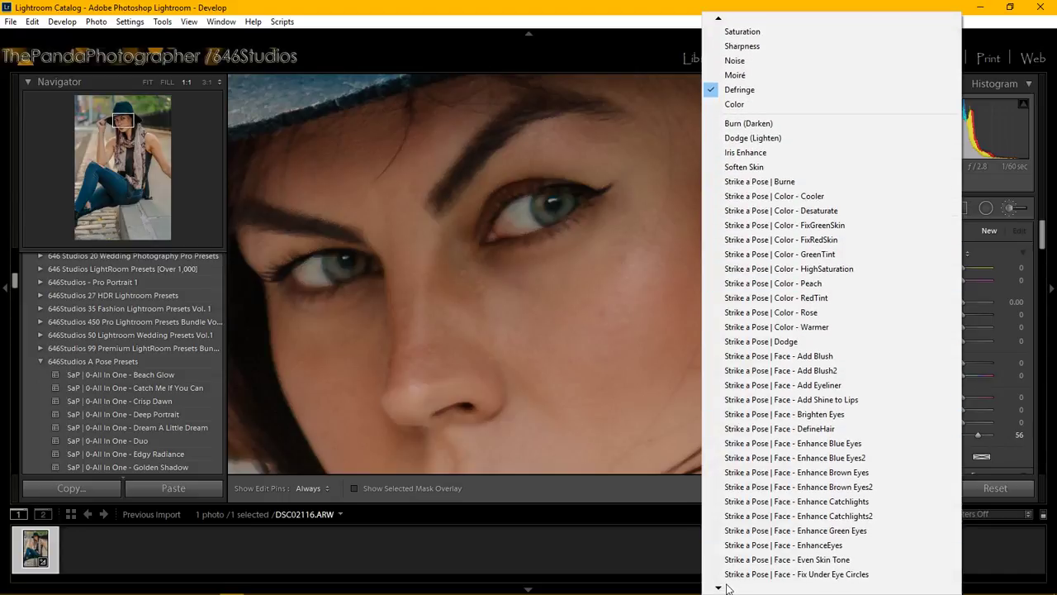
left_click(809, 531)
scroll(545, 192, "down", 8)
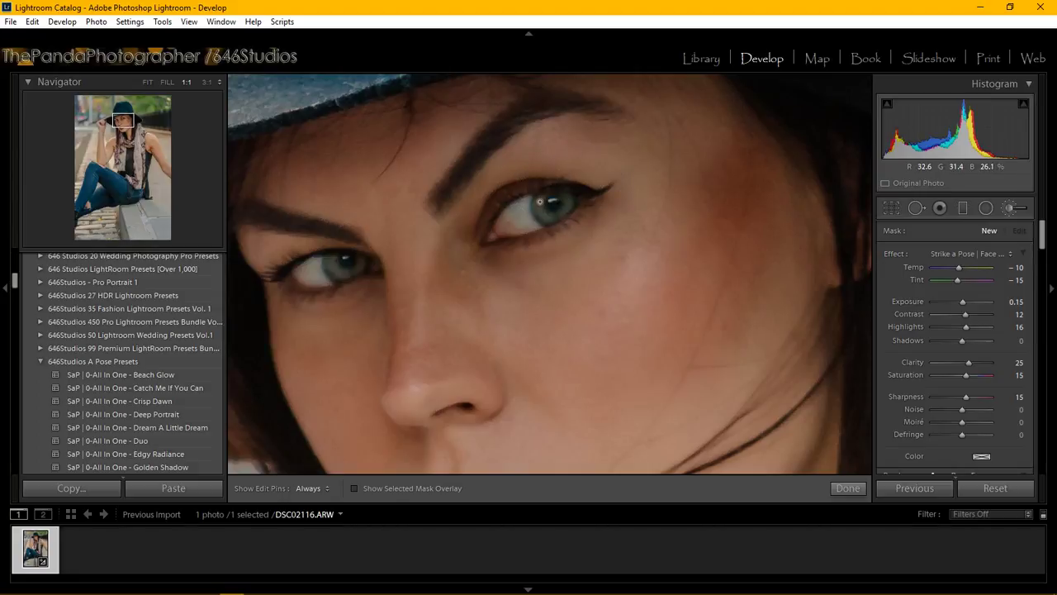
Step: Paint the green-eye enhancement over the iris of the model's left eye at 3:1
left_click(540, 202)
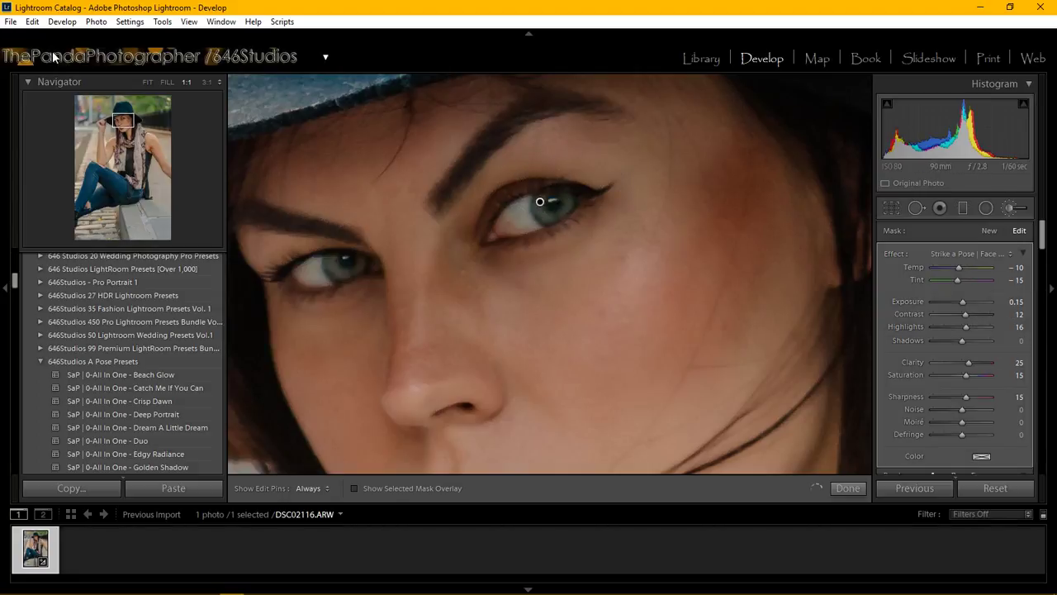
left_click(206, 83)
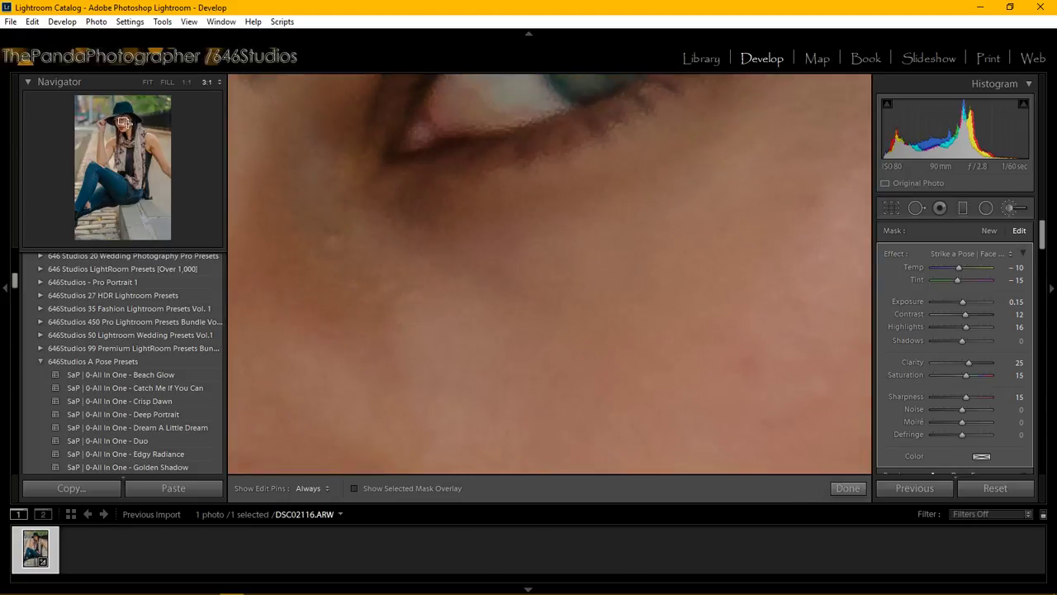
left_click_drag(124, 122, 122, 118)
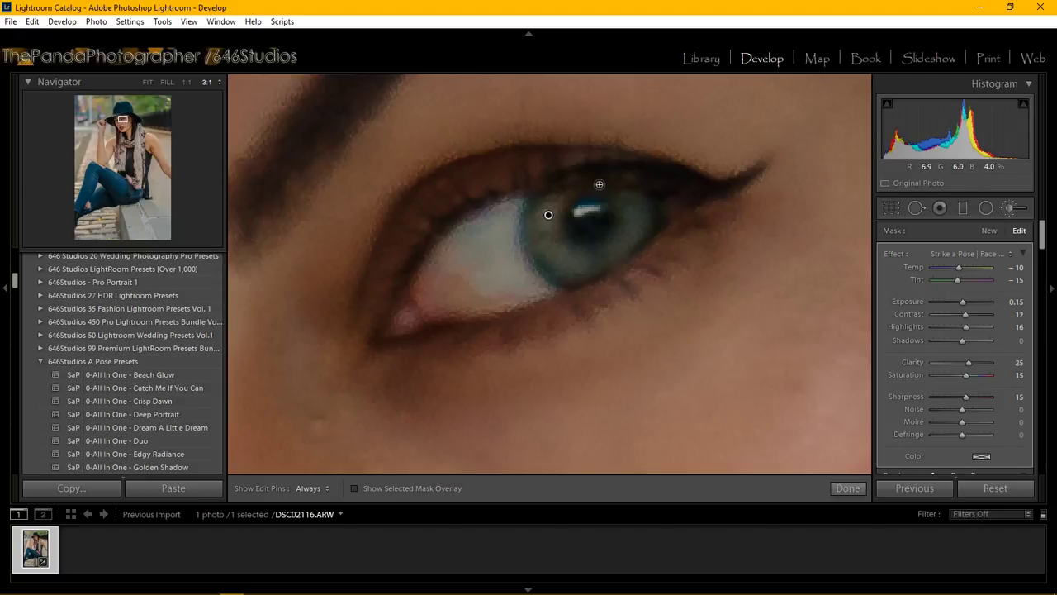
key("h")
mouse_move(549, 220)
left_mouse_down()
mouse_move(560, 206)
mouse_move(581, 260)
mouse_move(604, 252)
mouse_move(629, 198)
mouse_move(643, 221)
mouse_move(592, 267)
mouse_move(603, 251)
mouse_move(576, 247)
mouse_move(621, 228)
mouse_move(617, 199)
mouse_move(616, 245)
mouse_move(590, 271)
mouse_move(551, 262)
mouse_move(539, 215)
mouse_move(555, 251)
mouse_move(591, 258)
left_mouse_up()
key("h")
key("h")
key("h")
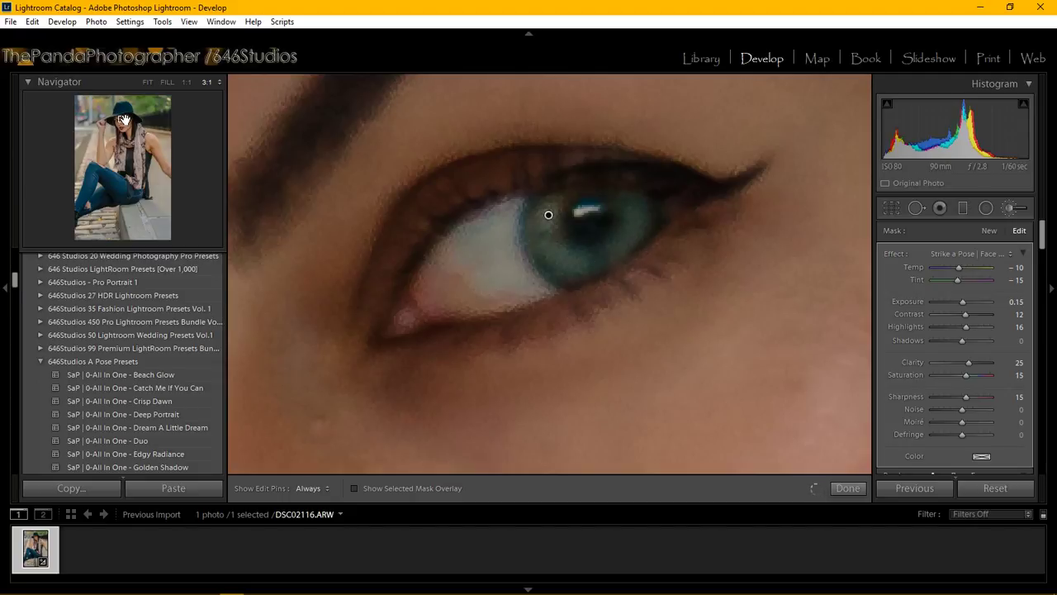
Step: Paint the same eye enhancement over the iris of the model's right eye and finish the brush adjustment
left_click(122, 120)
left_click_drag(123, 119, 118, 121)
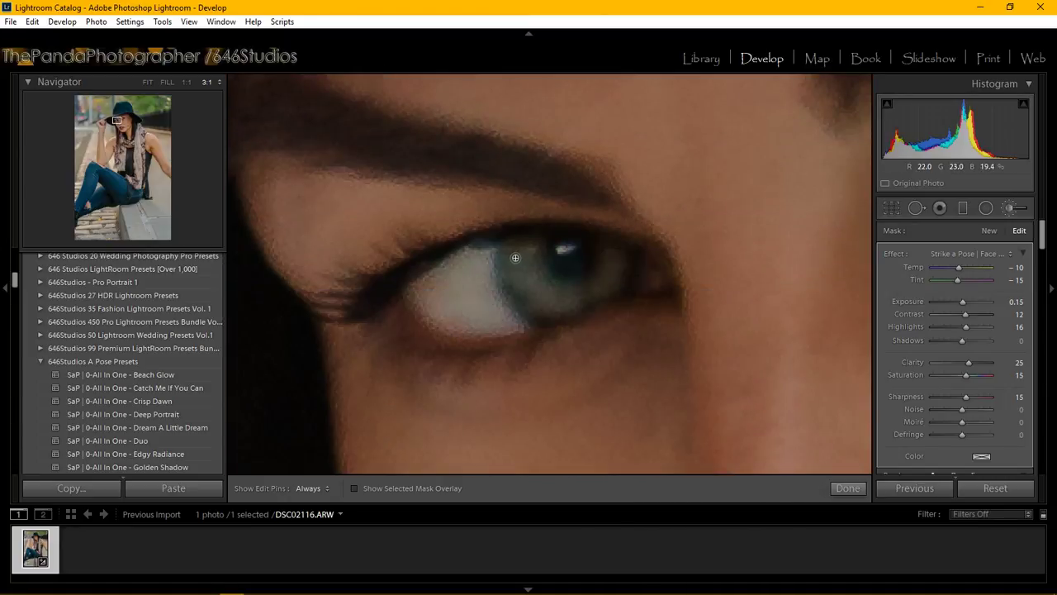
key("h")
mouse_move(516, 262)
left_mouse_down()
mouse_move(537, 301)
mouse_move(553, 302)
mouse_move(549, 288)
mouse_move(535, 292)
mouse_move(520, 248)
mouse_move(531, 255)
mouse_move(535, 245)
mouse_move(545, 277)
mouse_move(573, 286)
mouse_move(593, 276)
mouse_move(595, 244)
mouse_move(600, 265)
mouse_move(606, 252)
mouse_move(619, 257)
mouse_move(595, 299)
mouse_move(572, 308)
mouse_move(573, 299)
mouse_move(541, 308)
mouse_move(518, 290)
mouse_move(530, 300)
mouse_move(573, 296)
mouse_move(619, 265)
mouse_move(614, 280)
mouse_move(544, 303)
left_mouse_up()
left_click(849, 488)
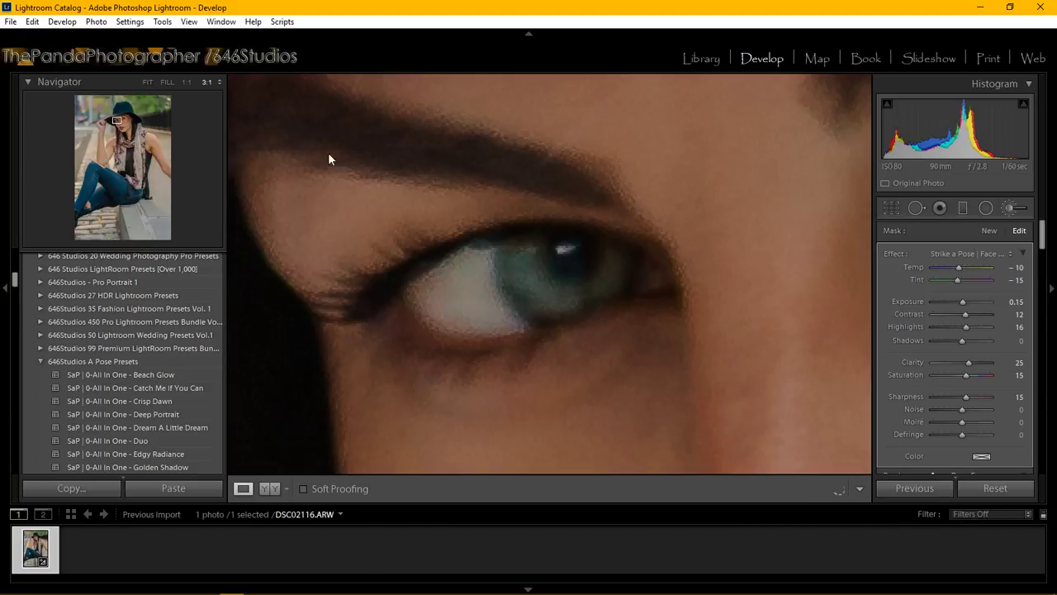
Step: Set the photo's Clarity to +10 in the Basic settings
left_click(185, 83)
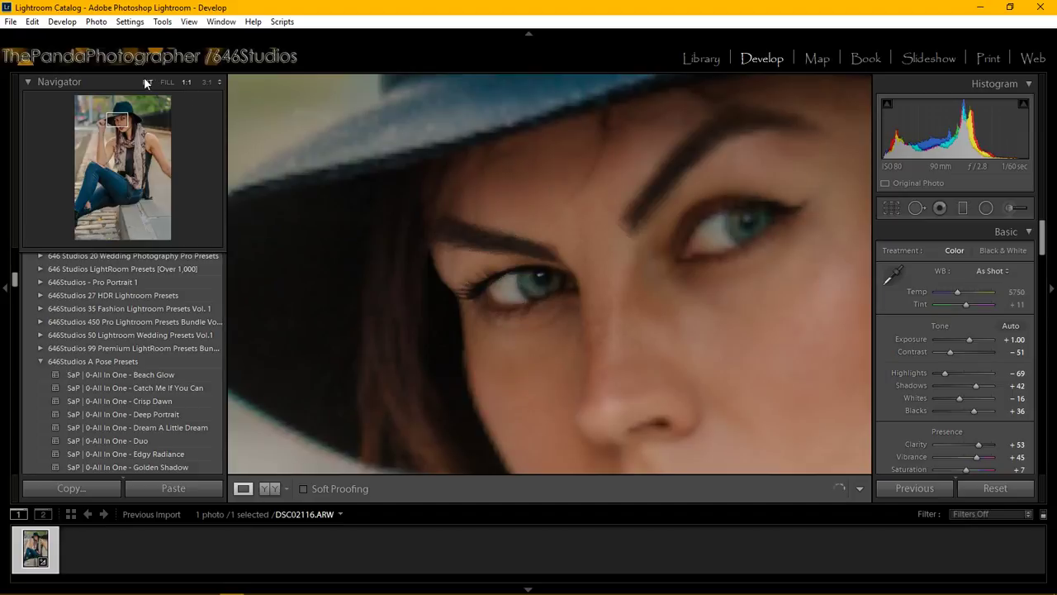
left_click(167, 82)
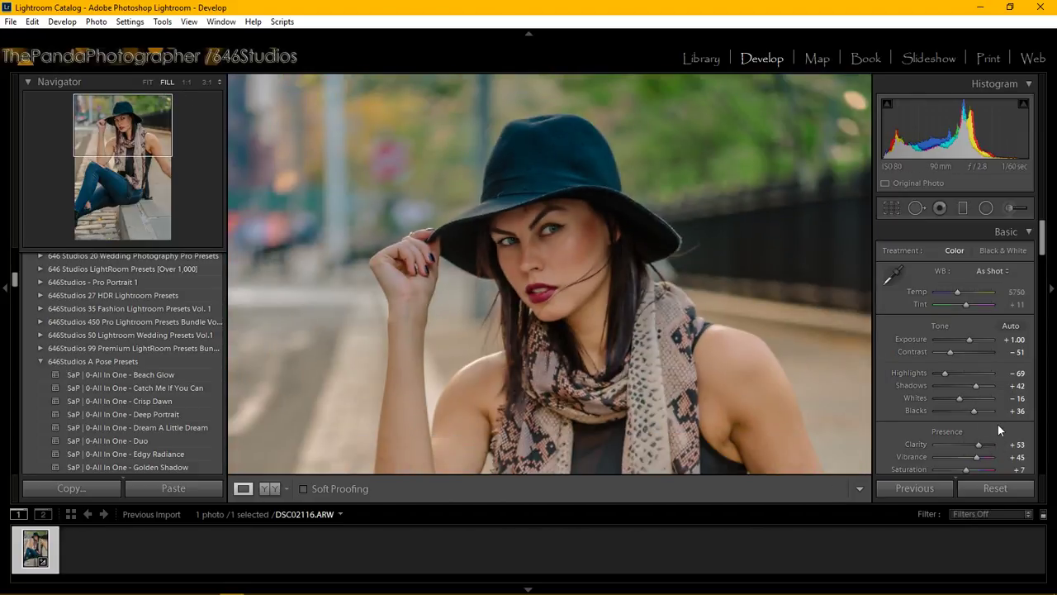
scroll(1044, 247, "down", 3)
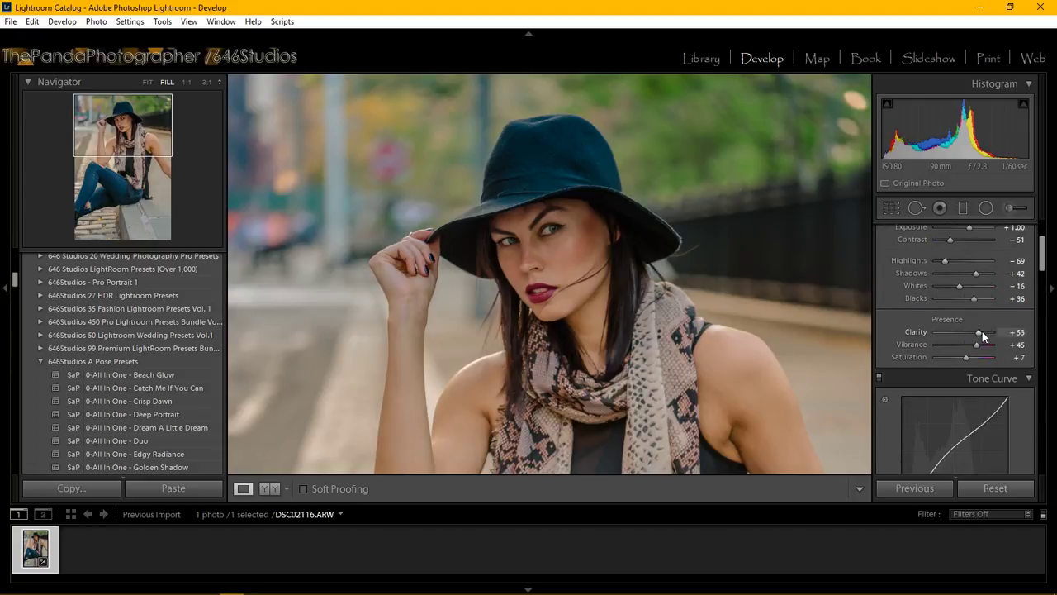
left_click_drag(977, 333, 966, 336)
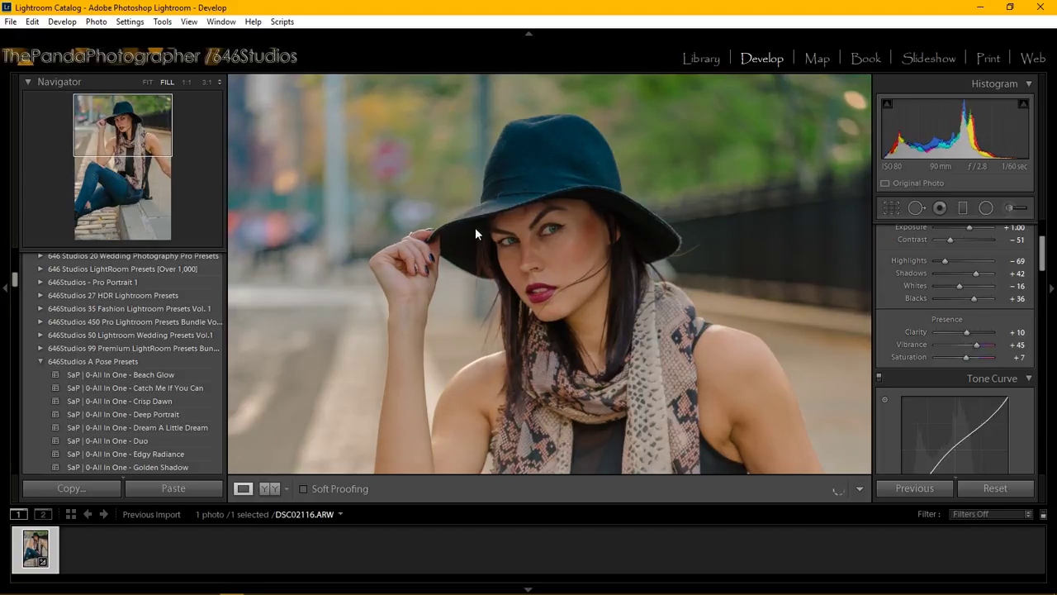
Step: Inspect the enhanced eyes up close and set up a new Adjustment Brush with the "Strike a Pose | Face - Whiten Eyes" effect
left_click(545, 230)
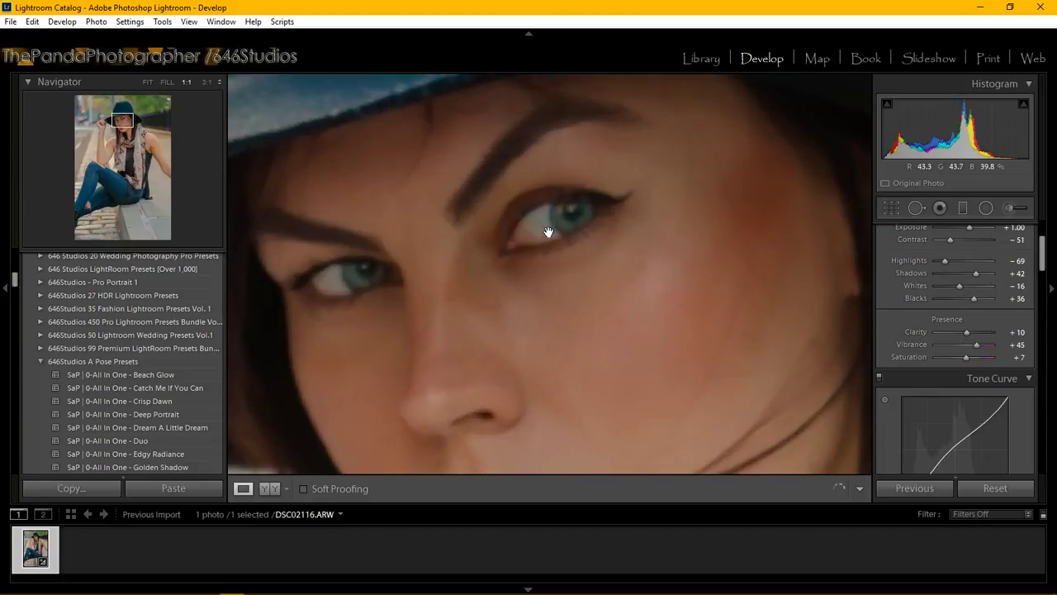
left_click(205, 81)
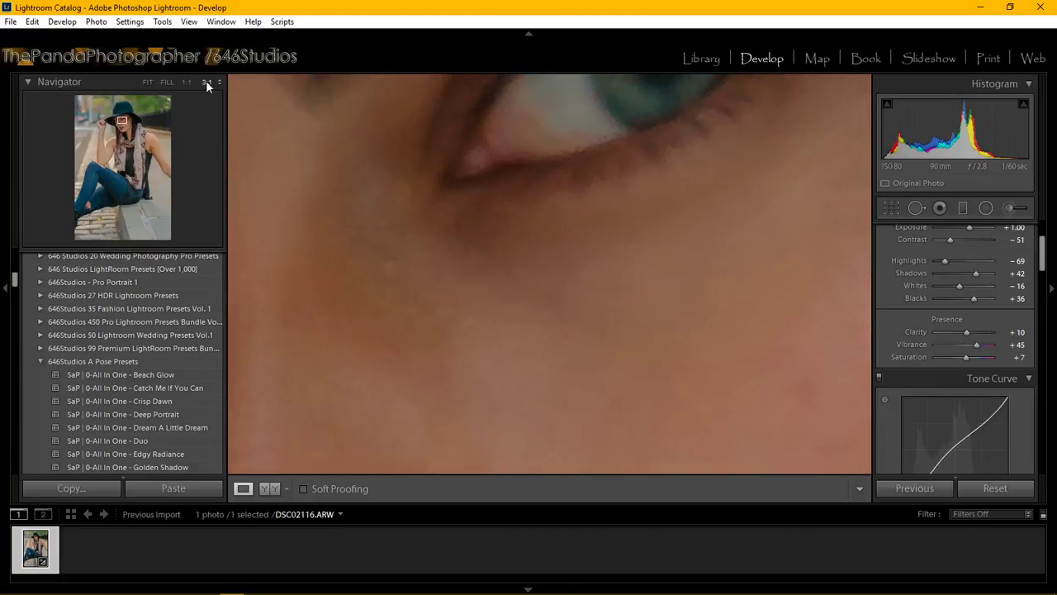
left_click_drag(434, 172, 399, 318)
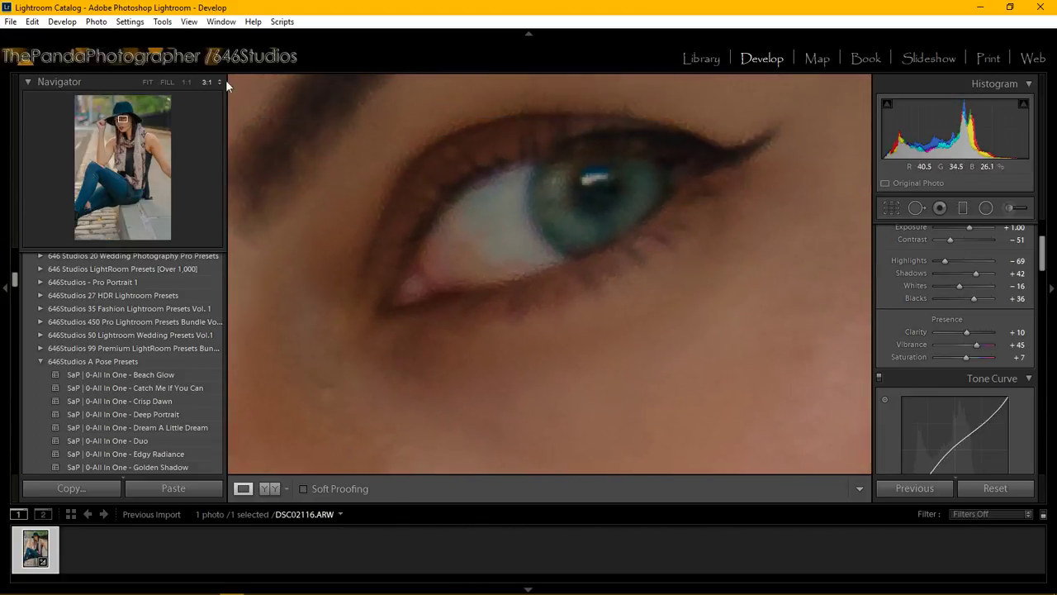
left_click(185, 80)
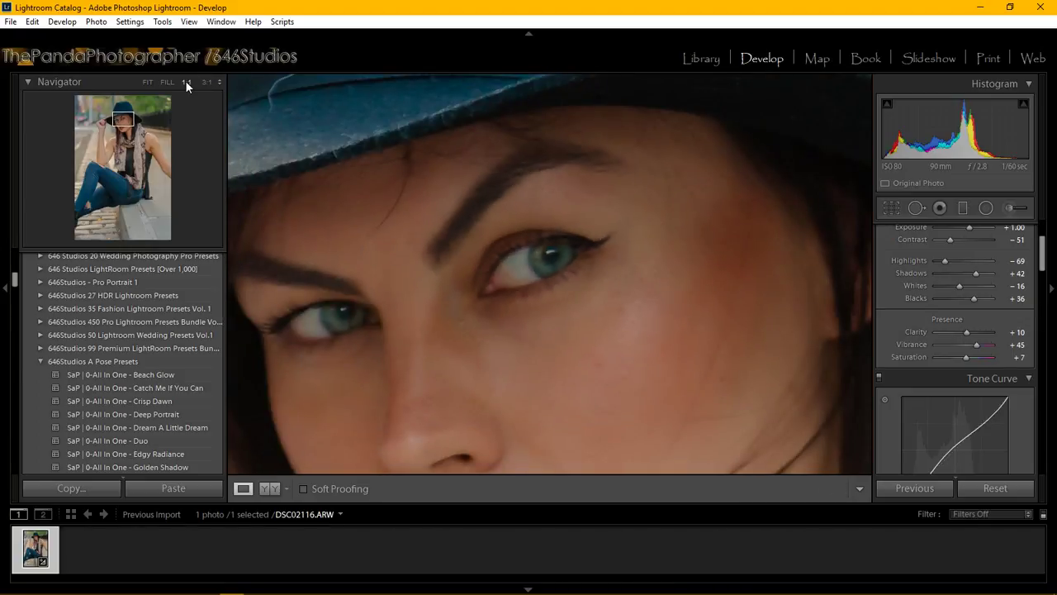
left_click_drag(463, 328, 536, 256)
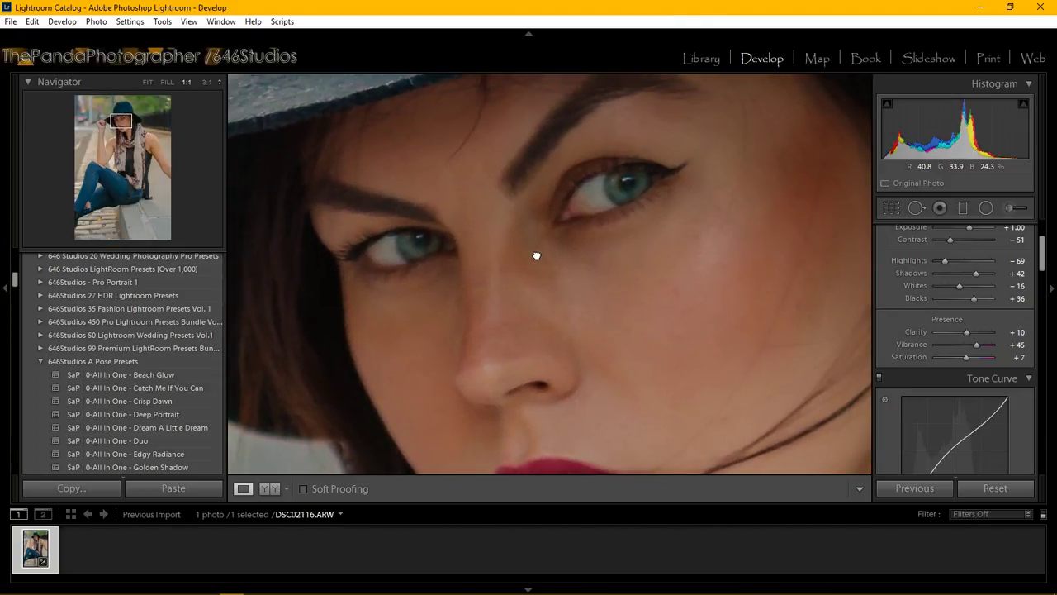
left_click(1010, 209)
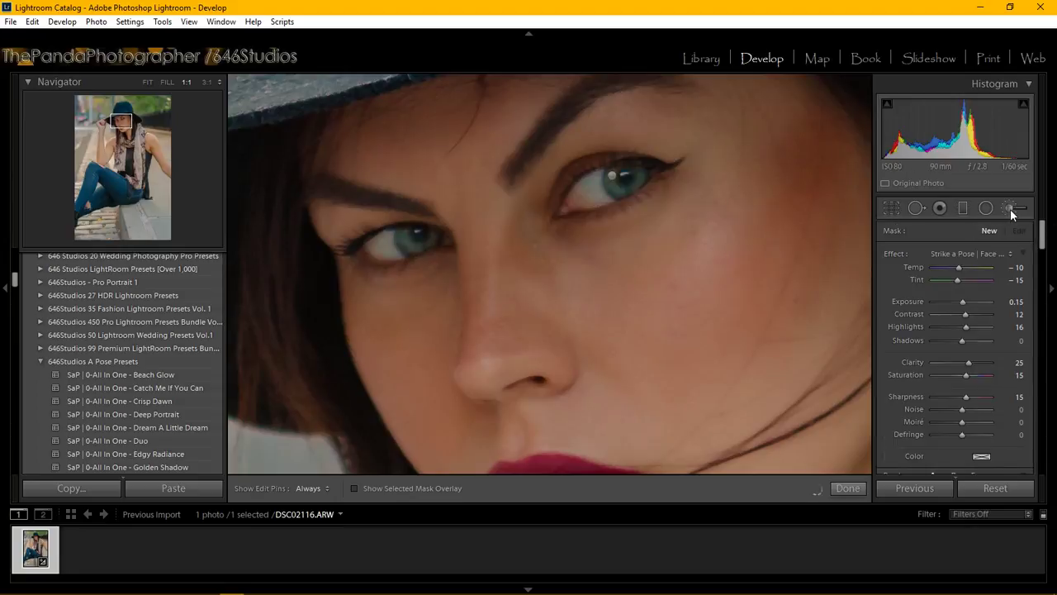
left_click(990, 253)
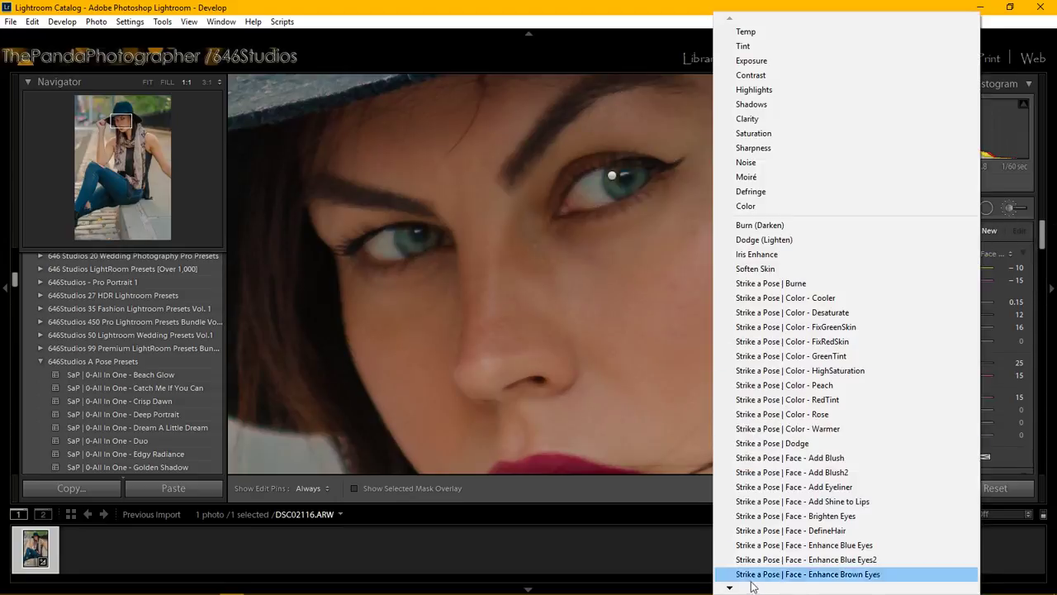
mouse_move(730, 587)
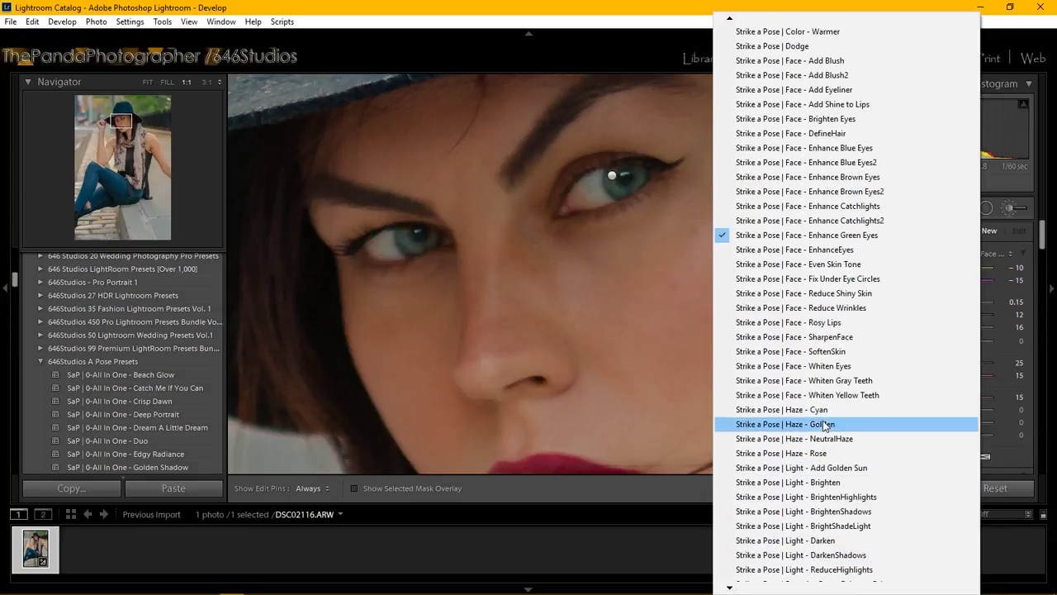
left_click(840, 369)
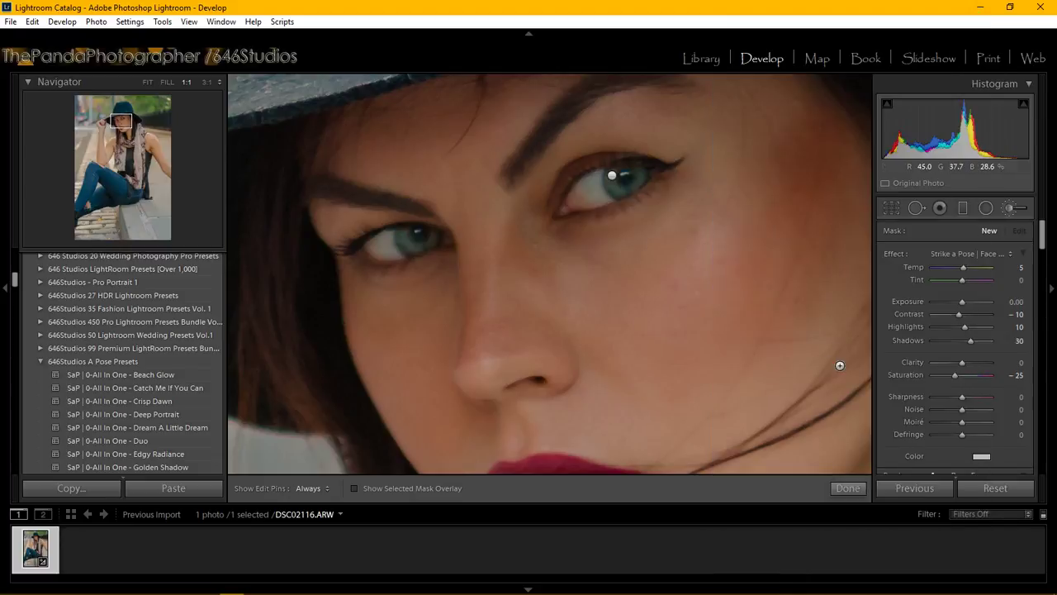
Step: Paint the Whiten Eyes effect over the white of the model's left eye
key("h")
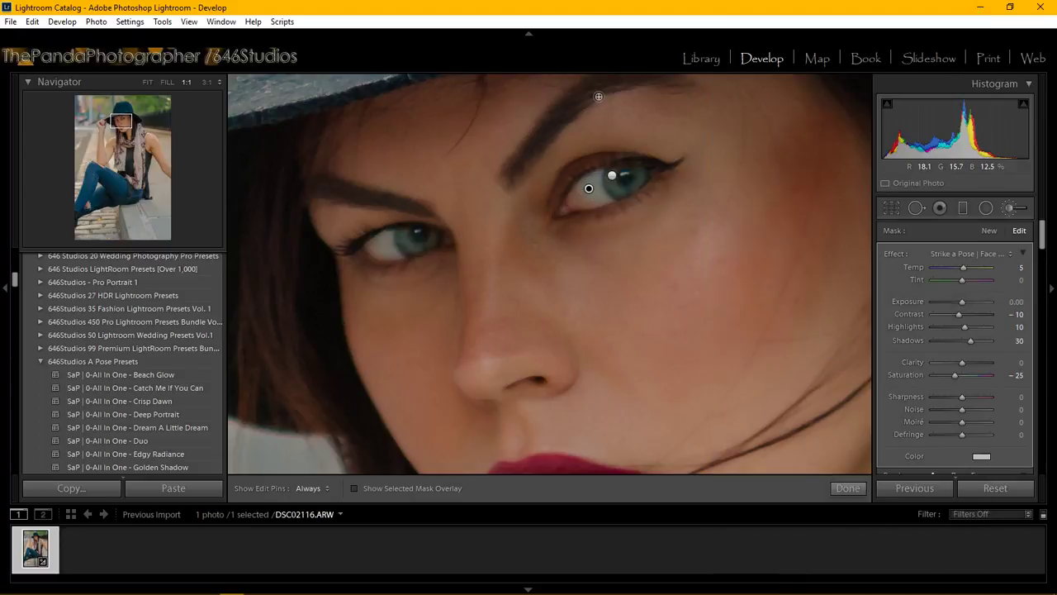
left_click(588, 189)
key("h")
mouse_move(584, 200)
left_mouse_down()
mouse_move(601, 196)
mouse_move(569, 210)
mouse_move(593, 189)
left_mouse_up()
key("h")
Step: Set the eye-whitening brush adjustment's Exposure to -0.08
left_click(1022, 301)
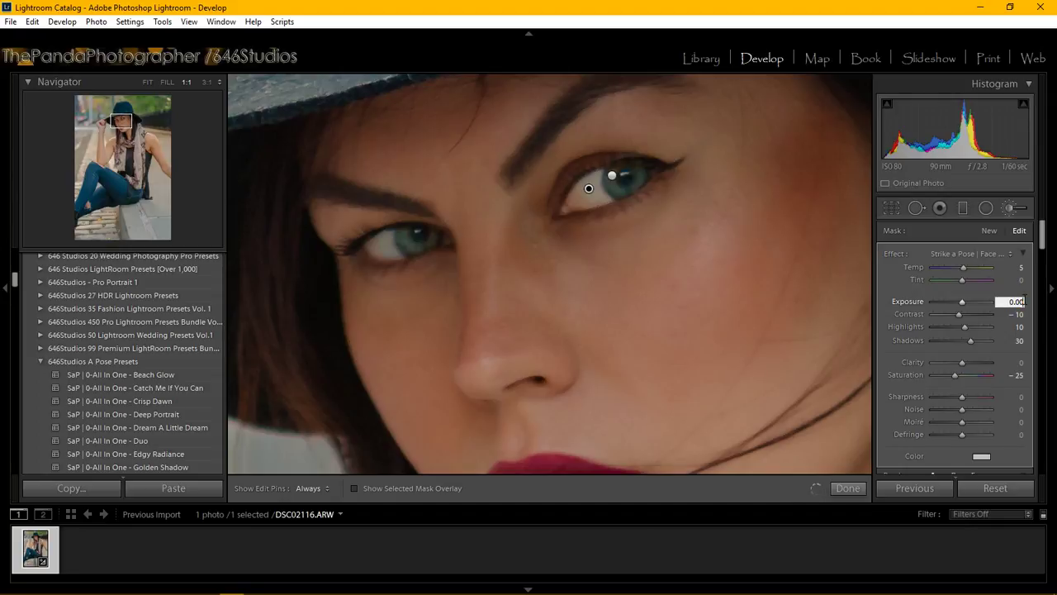
type("-0.08")
key("Return")
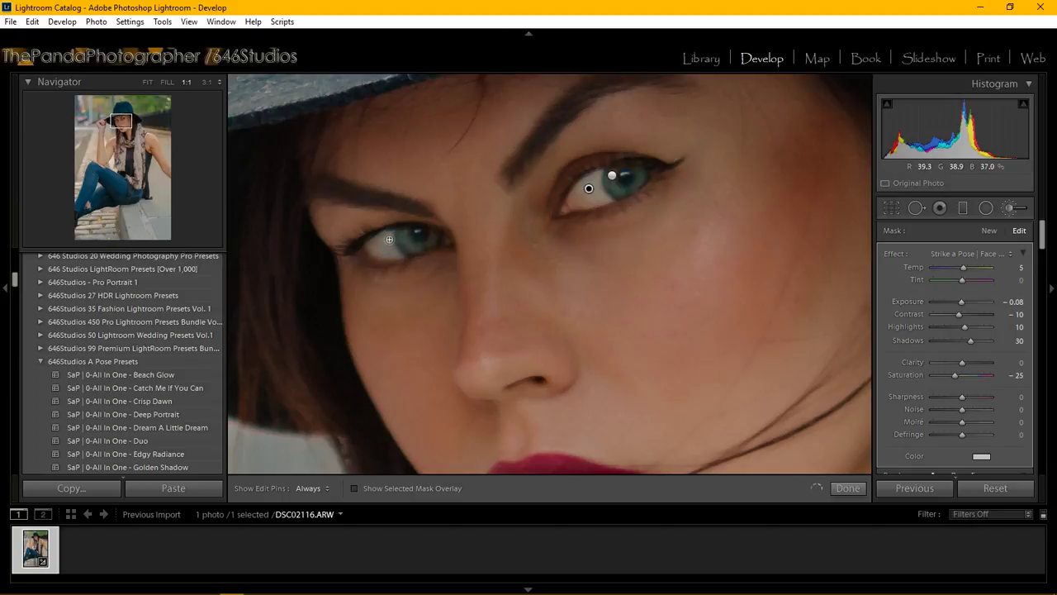
Step: Extend the Whiten Eyes brush adjustment over the white of the model's right eye
key("h")
key("h")
key("h")
key("h")
key("h")
key("h")
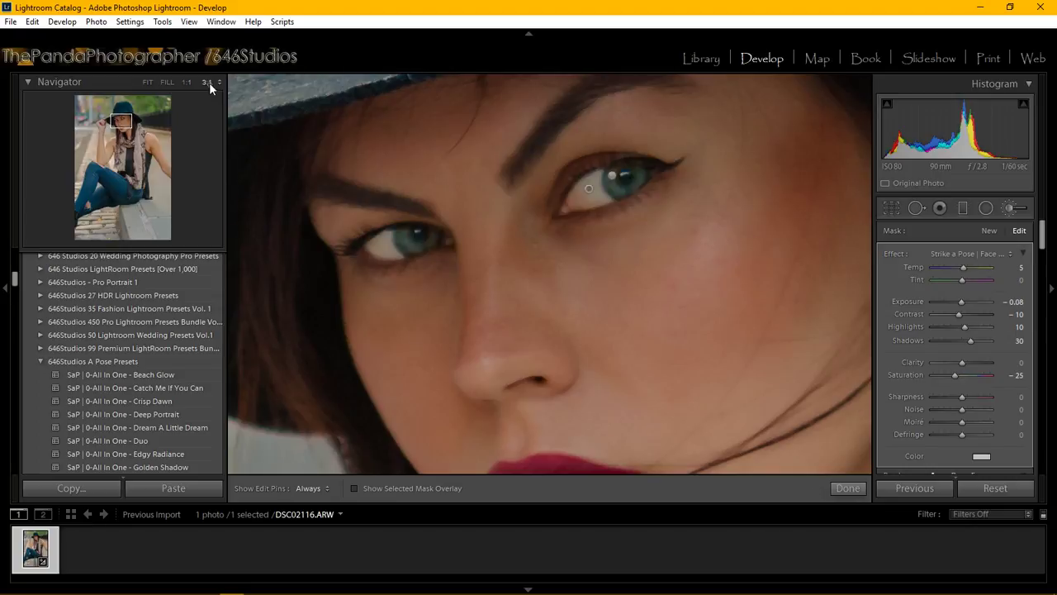
Step: Inspect the whitened eyes at several magnifications, from the whole photo to a close-up of the face
left_click(207, 82)
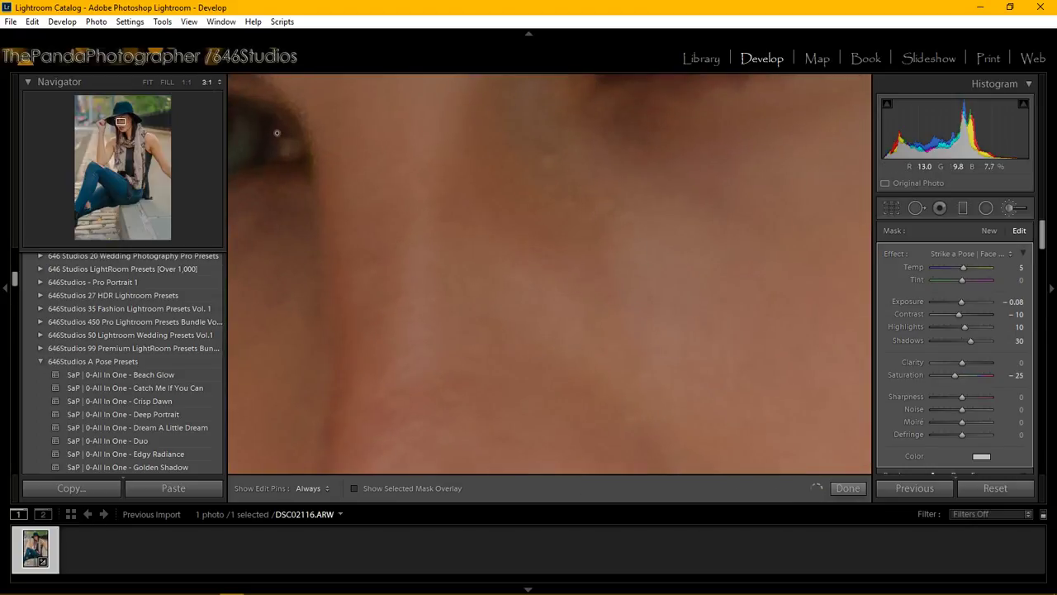
key("h")
left_click(186, 81)
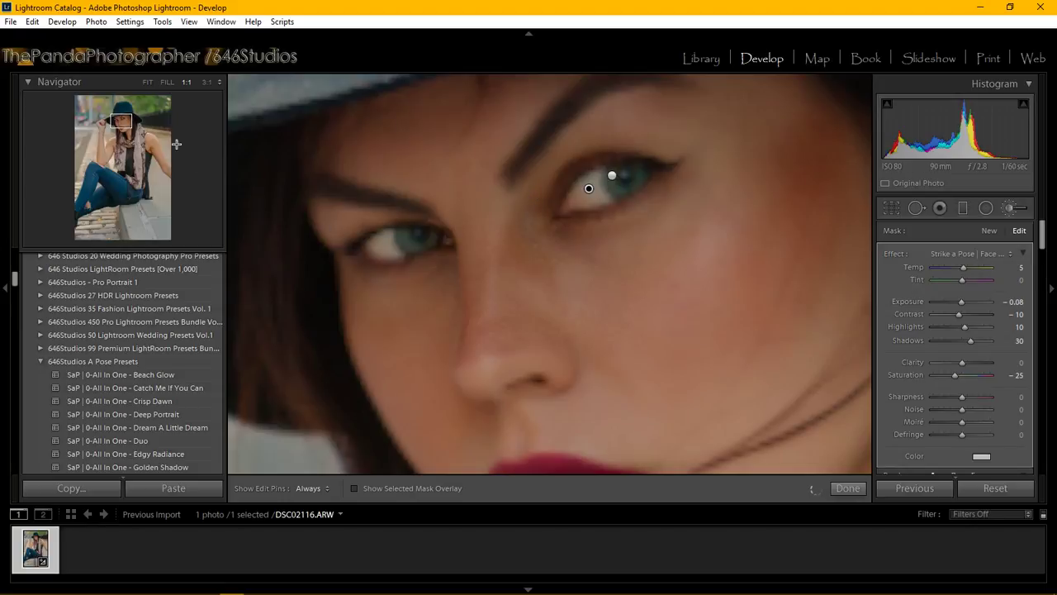
left_click(147, 83)
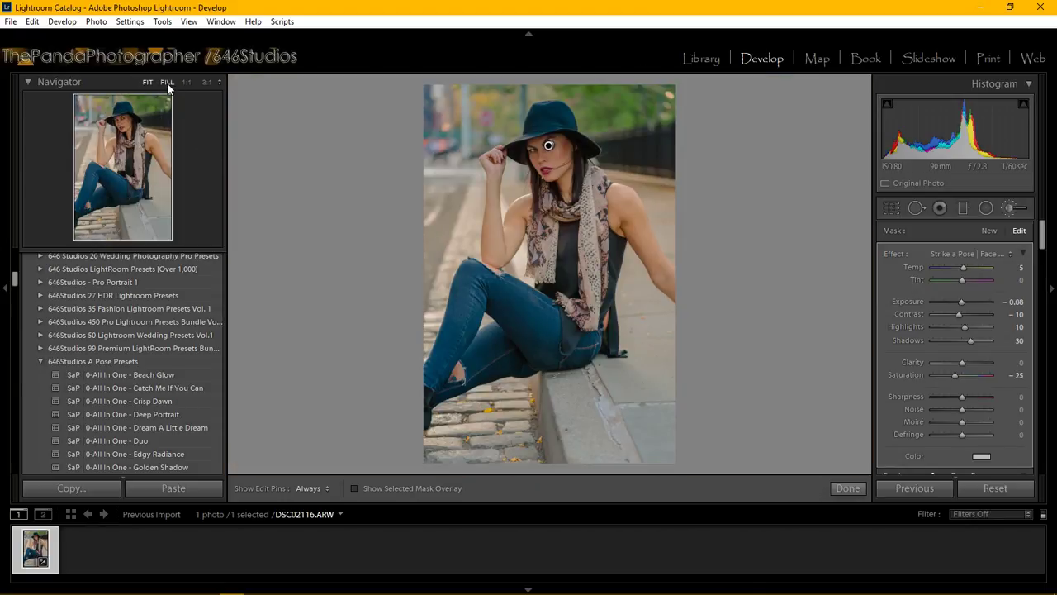
left_click(166, 83)
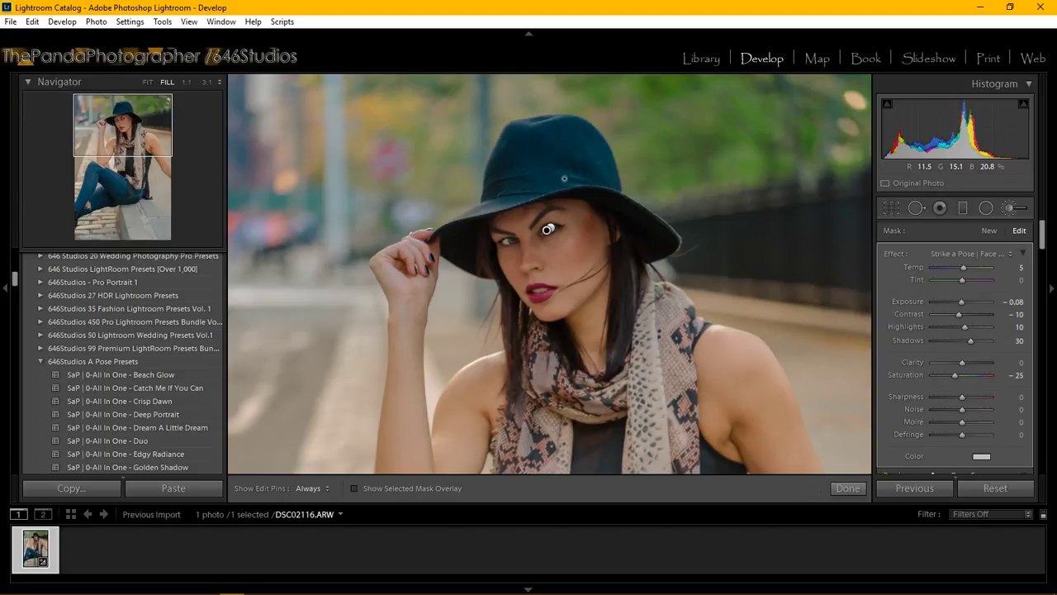
mouse_move(129, 129)
left_mouse_down()
mouse_move(135, 142)
mouse_move(122, 121)
left_mouse_up()
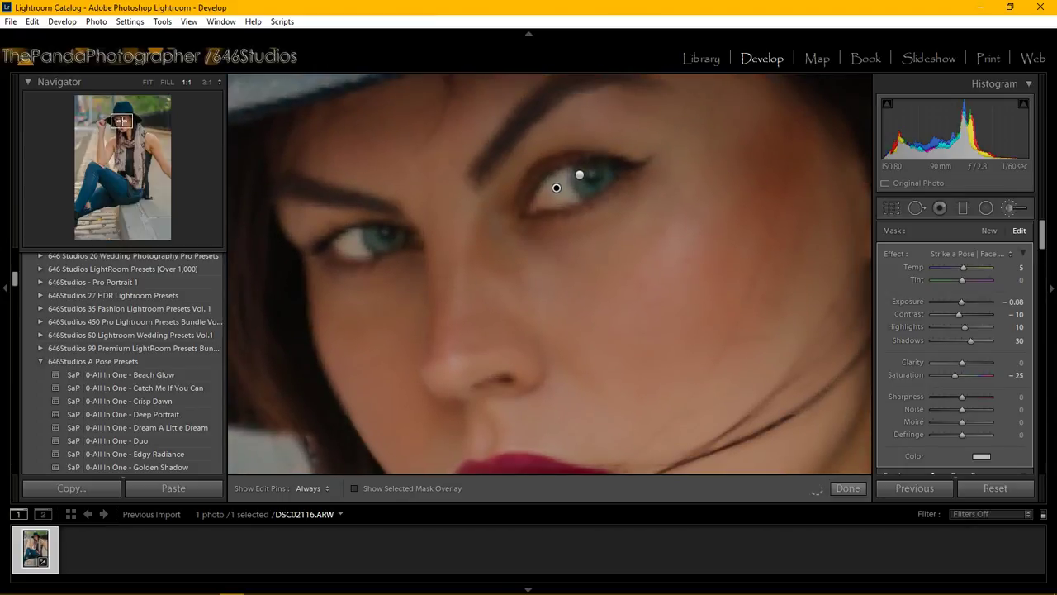
left_click_drag(121, 122, 124, 122)
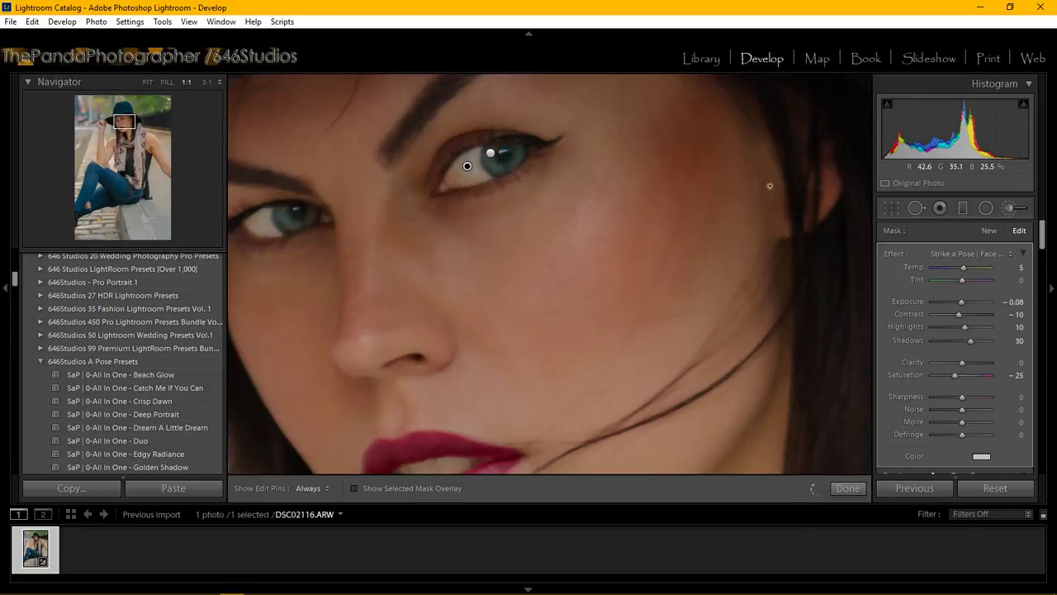
Step: Start a new Adjustment Brush with the "Strike a Pose | Face - Rosy Lips" effect
left_click(989, 230)
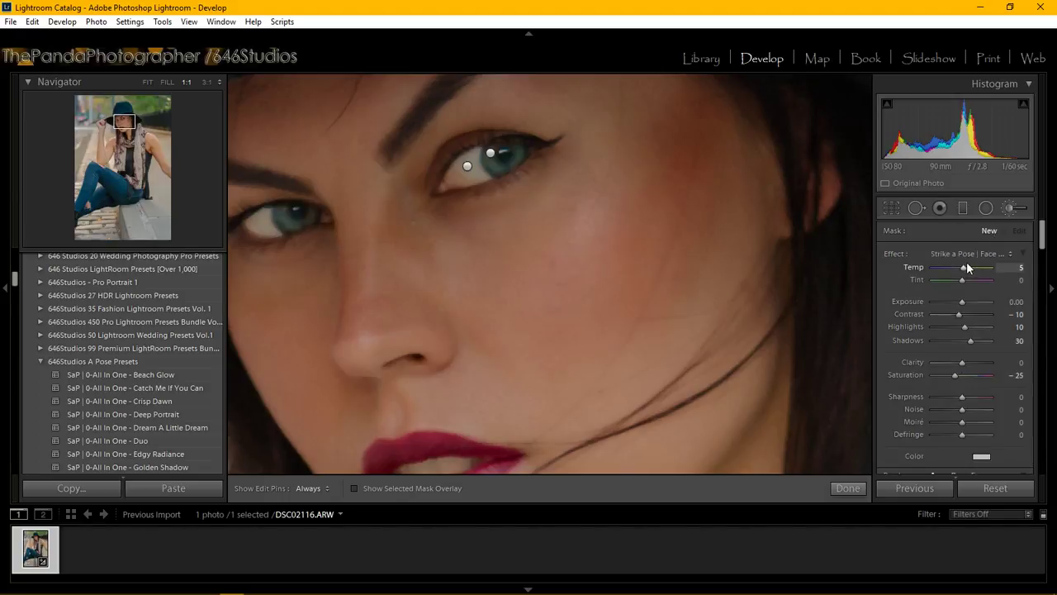
left_click(971, 253)
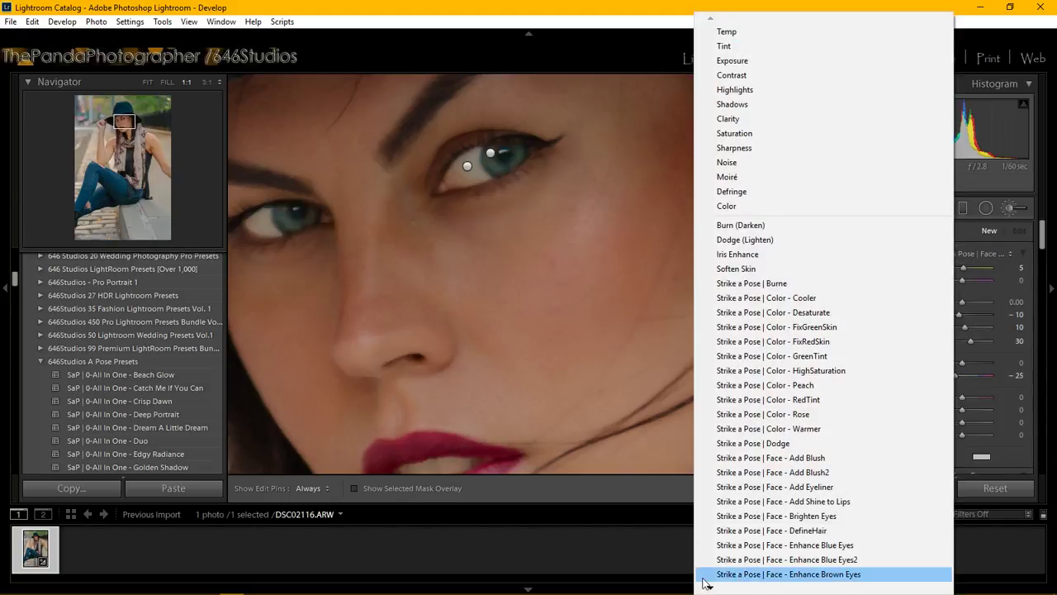
mouse_move(712, 587)
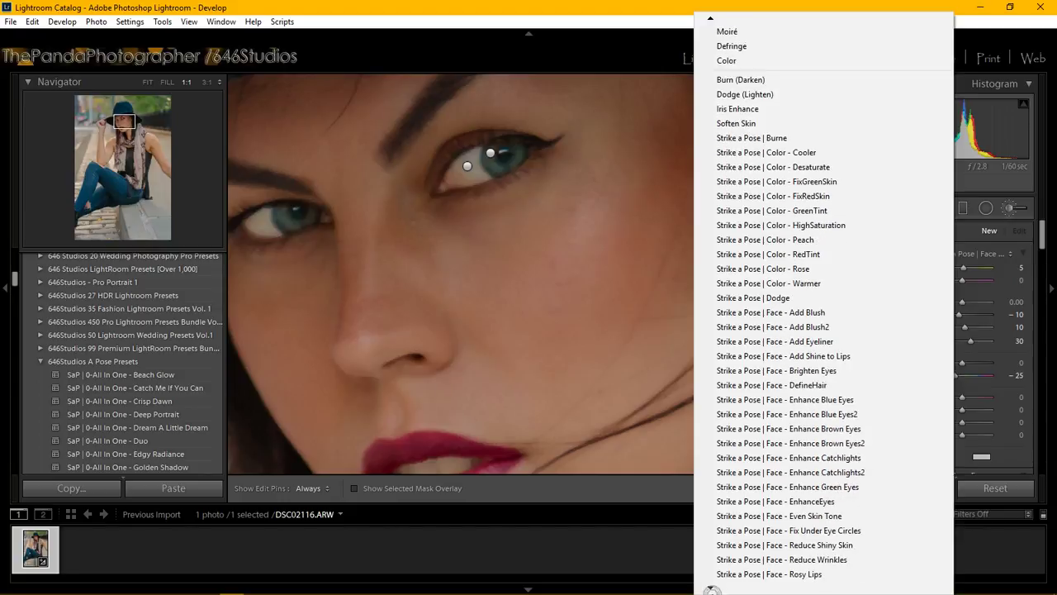
left_click(792, 572)
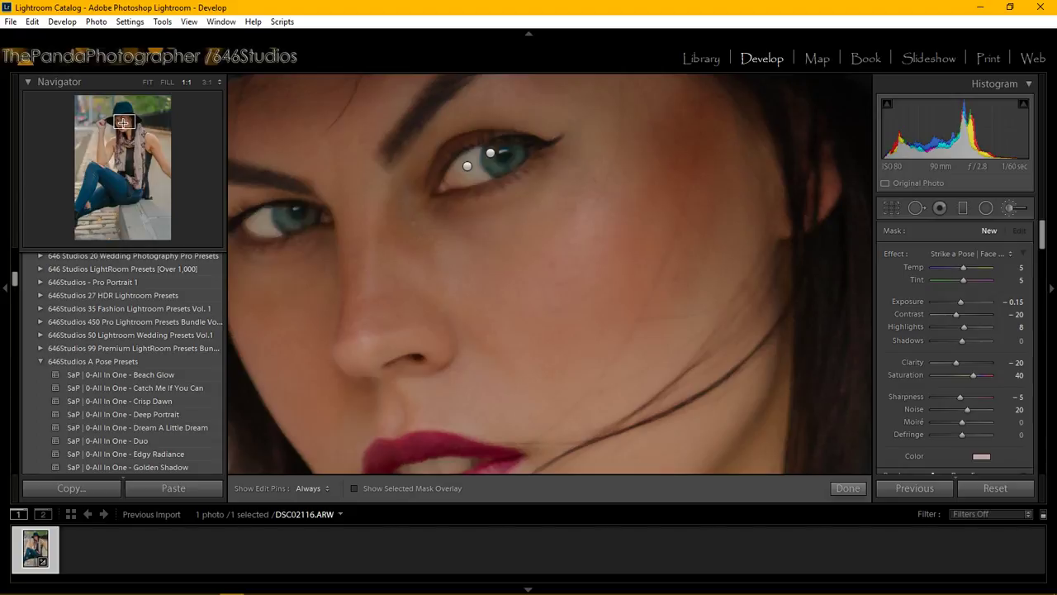
Step: Paint the Rosy Lips effect over the model's upper lip and set that adjustment's Exposure to -0.25
left_click_drag(122, 123, 123, 129)
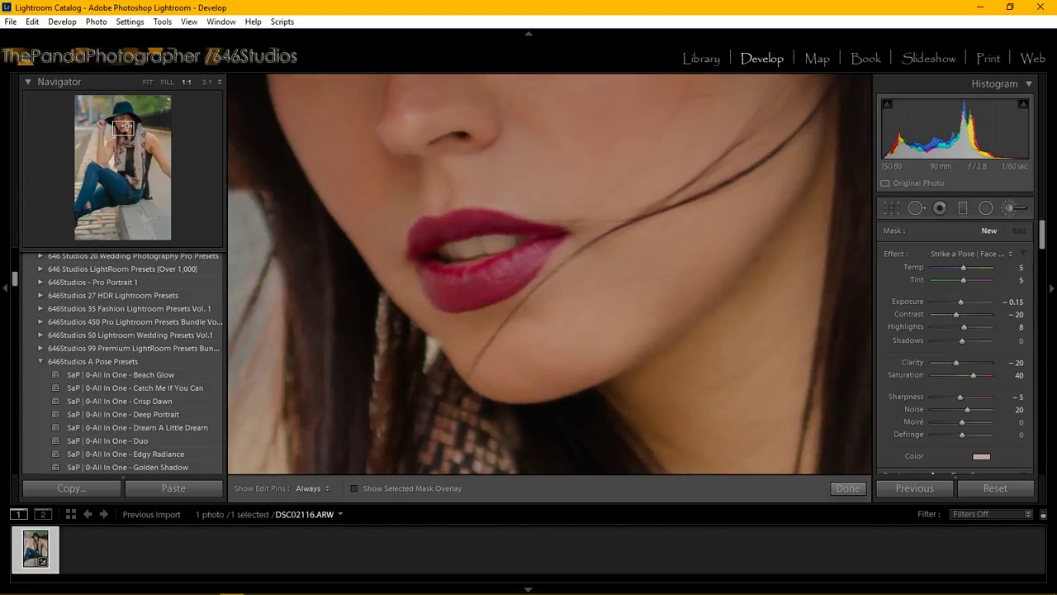
left_click(427, 233)
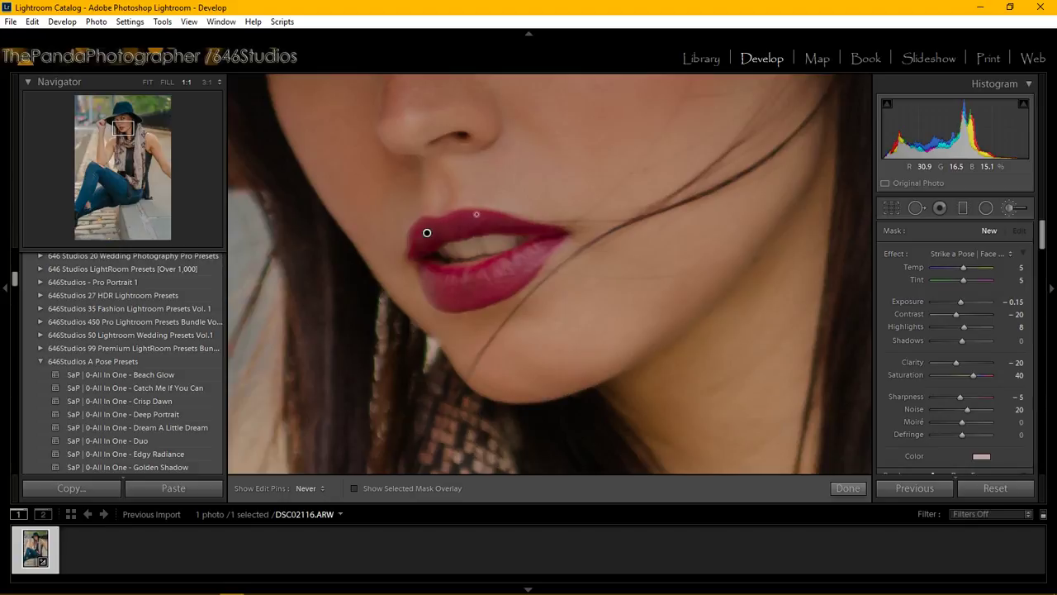
mouse_move(459, 223)
left_mouse_down()
mouse_move(449, 232)
mouse_move(484, 220)
left_mouse_up()
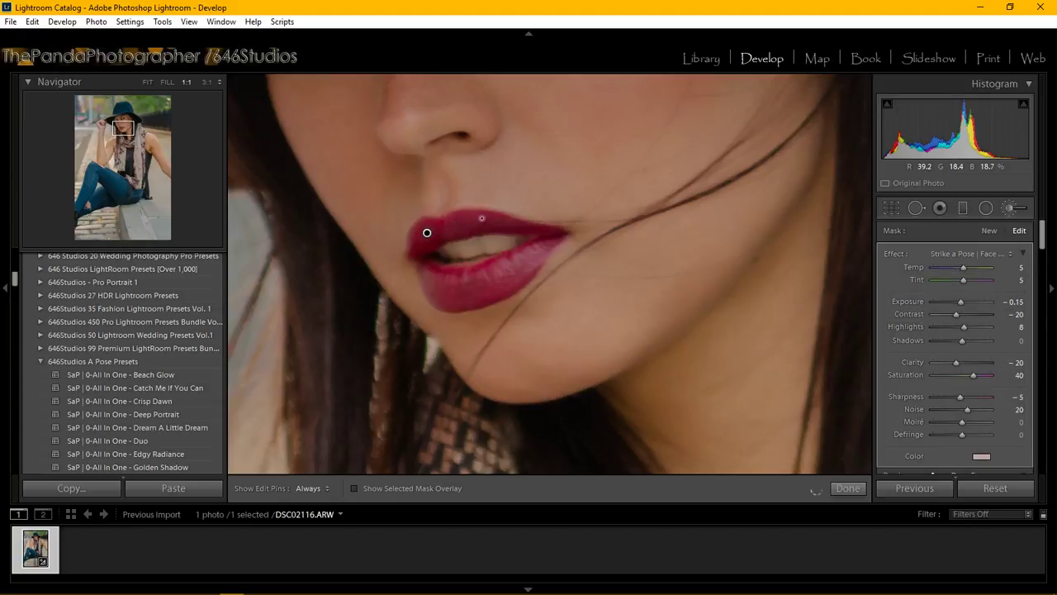
key("h")
key("h")
left_click(1014, 301)
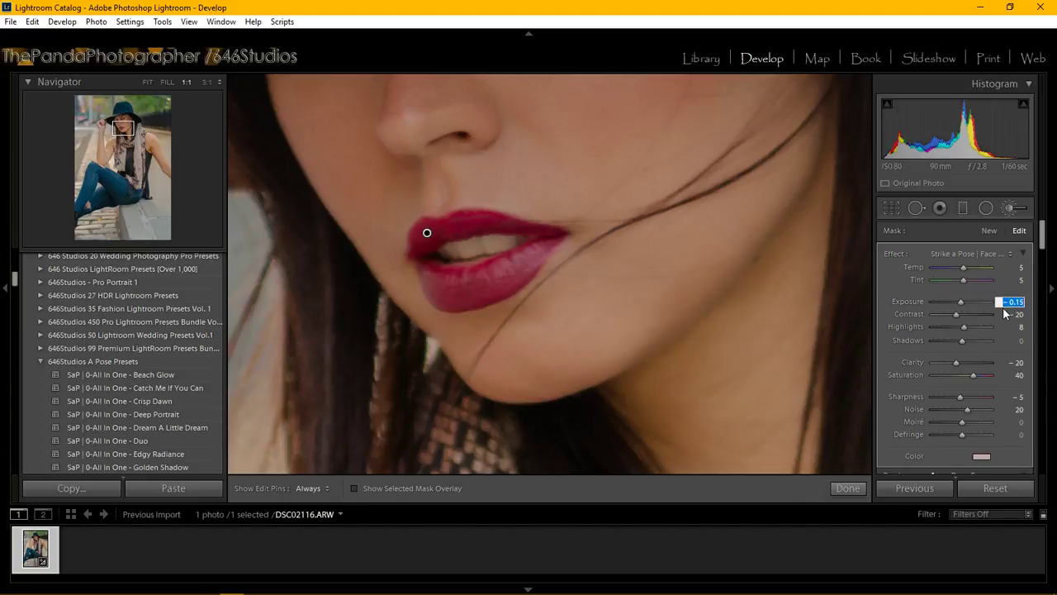
type("-0.2")
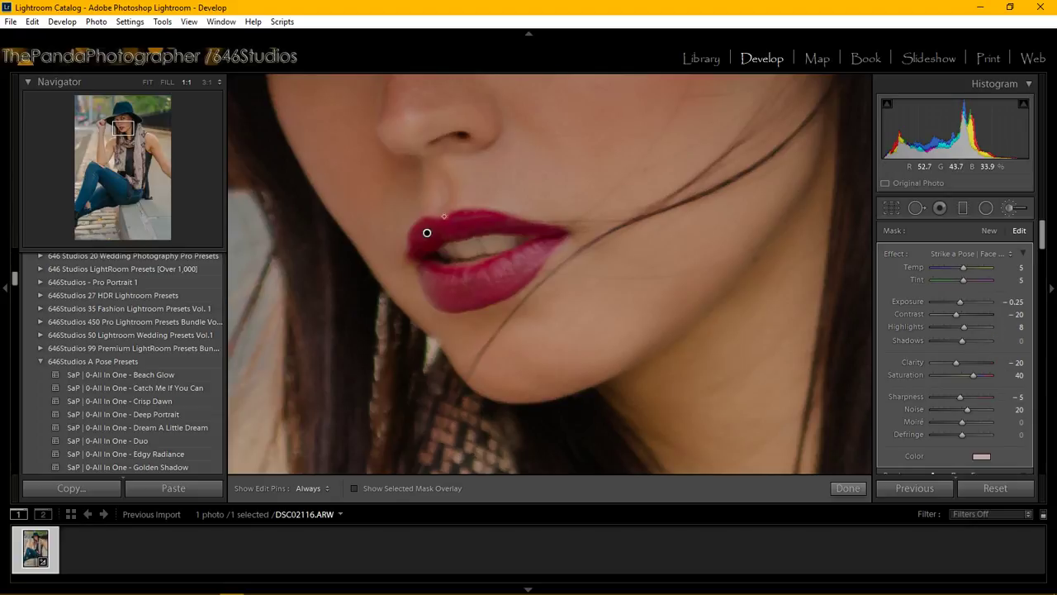
Step: Extend the Rosy Lips brush adjustment over the model's lower lip, from corner to corner
key("h")
key("h")
key("h")
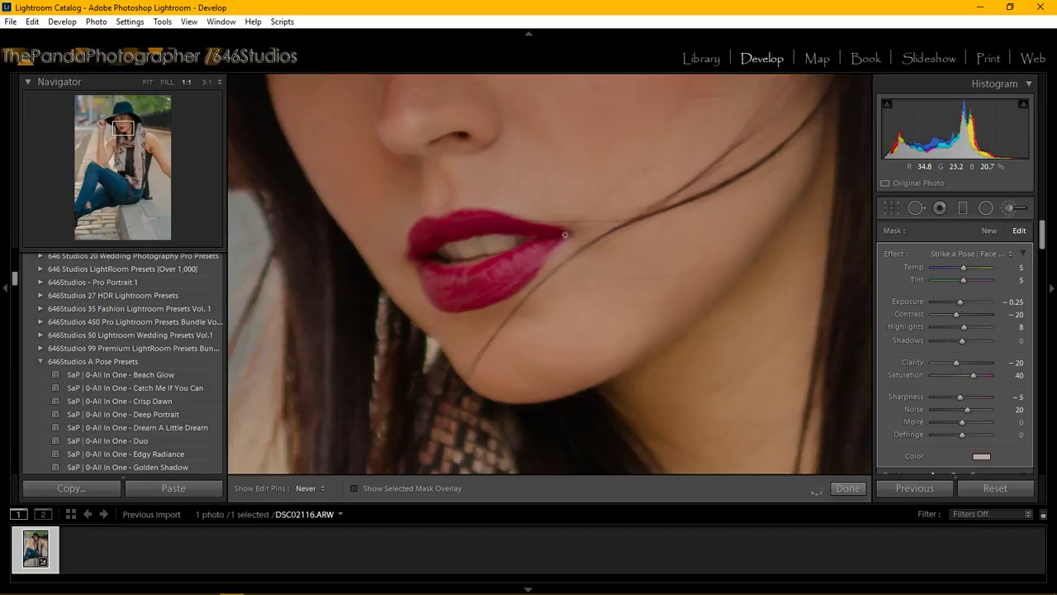
left_click_drag(567, 233, 436, 290)
mouse_move(434, 302)
left_mouse_down()
mouse_move(422, 267)
mouse_move(461, 269)
mouse_move(510, 253)
mouse_move(449, 269)
mouse_move(549, 241)
mouse_move(445, 272)
mouse_move(472, 286)
mouse_move(464, 301)
mouse_move(475, 298)
mouse_move(459, 304)
left_mouse_up()
key("h")
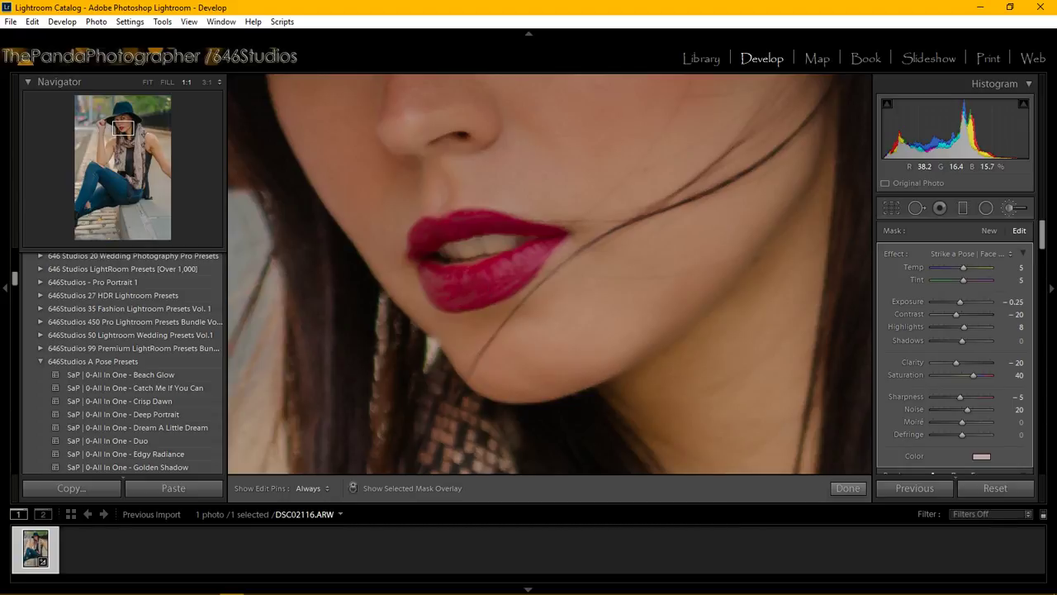
Step: Check the lip mask with the selected mask overlay and touch up its coverage along the lips
left_click(353, 486)
key("h")
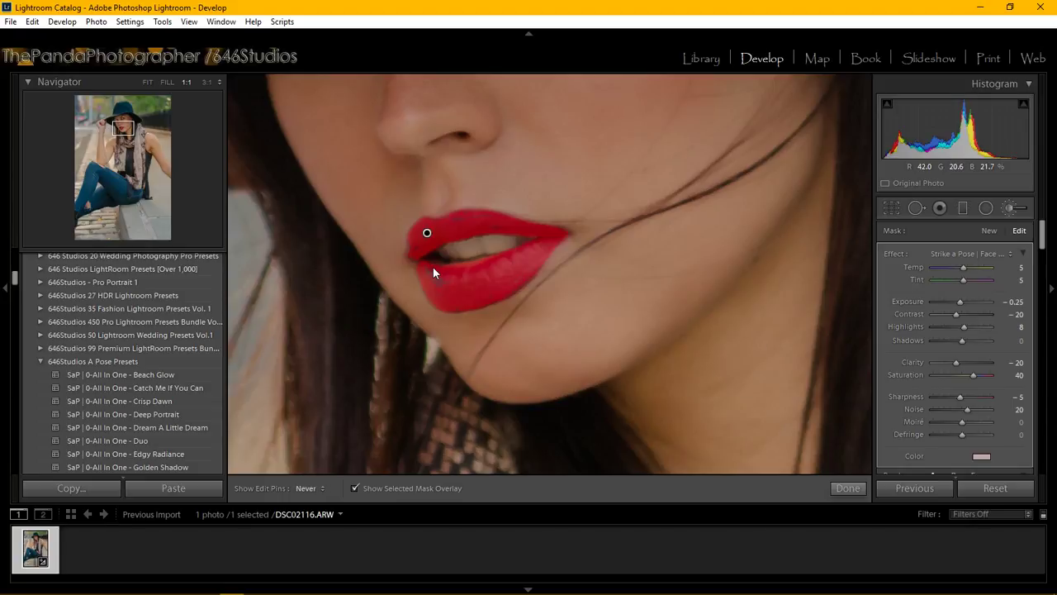
key("h")
key("h")
key("h")
key("h")
mouse_move(409, 253)
left_mouse_down()
mouse_move(429, 250)
mouse_move(417, 252)
mouse_move(432, 227)
mouse_move(563, 232)
left_mouse_up()
key("h")
key("h")
key("h")
key("h")
key("h")
left_click(124, 128)
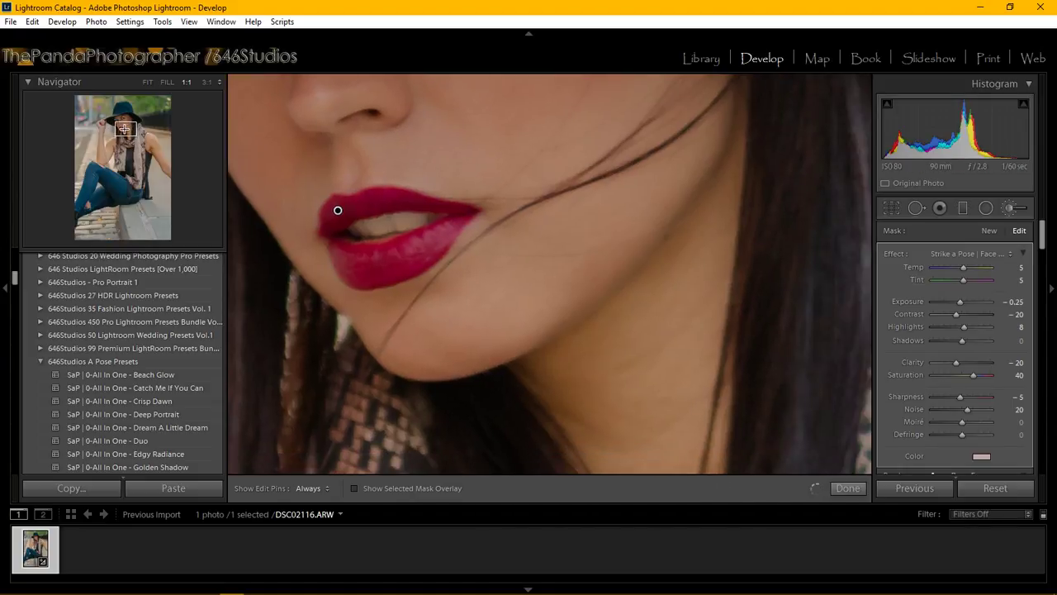
key("z")
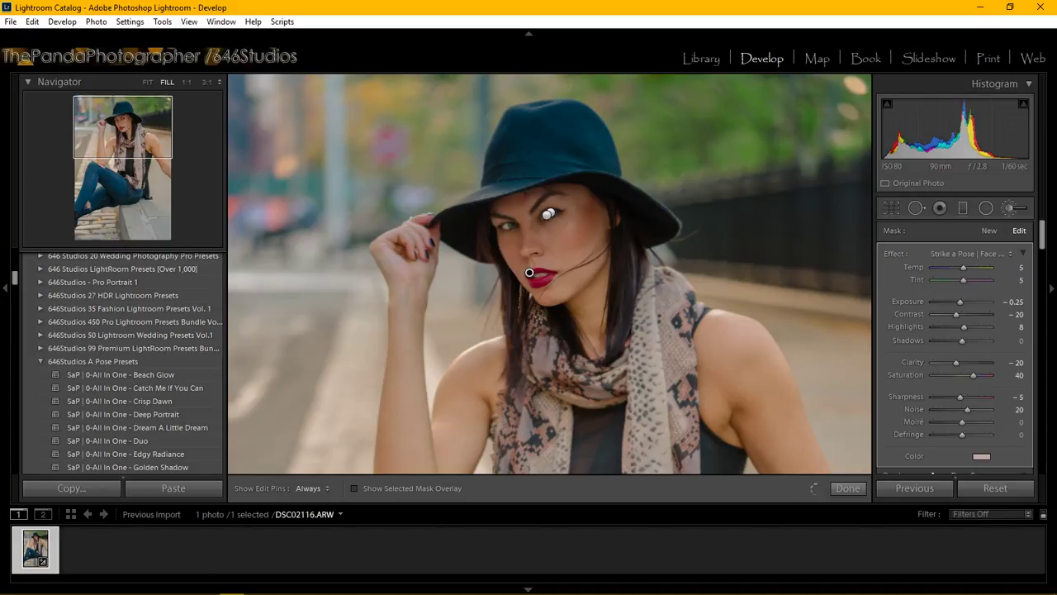
Step: Check the YouTube live chat window and the Live Dashboard in Chrome, and return to Lightroom
mouse_move(207, 591)
mouse_move(303, 586)
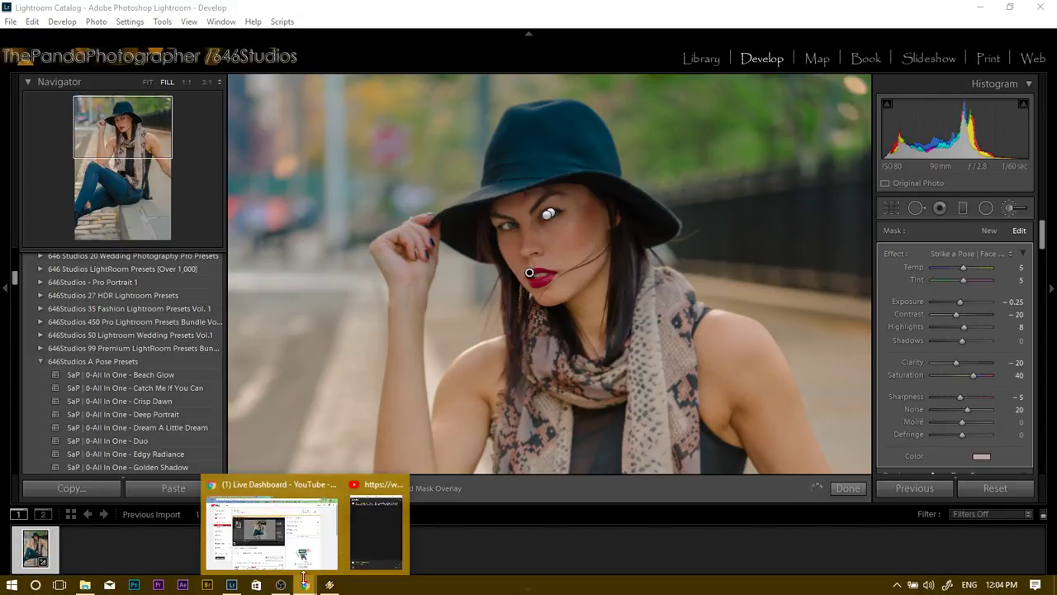
left_click(371, 539)
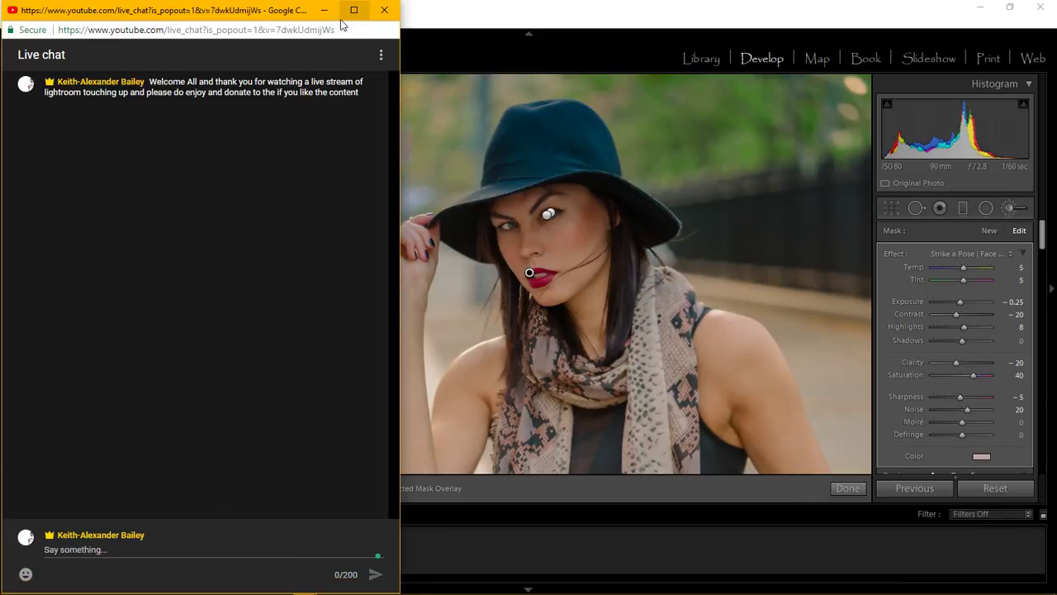
left_click(323, 10)
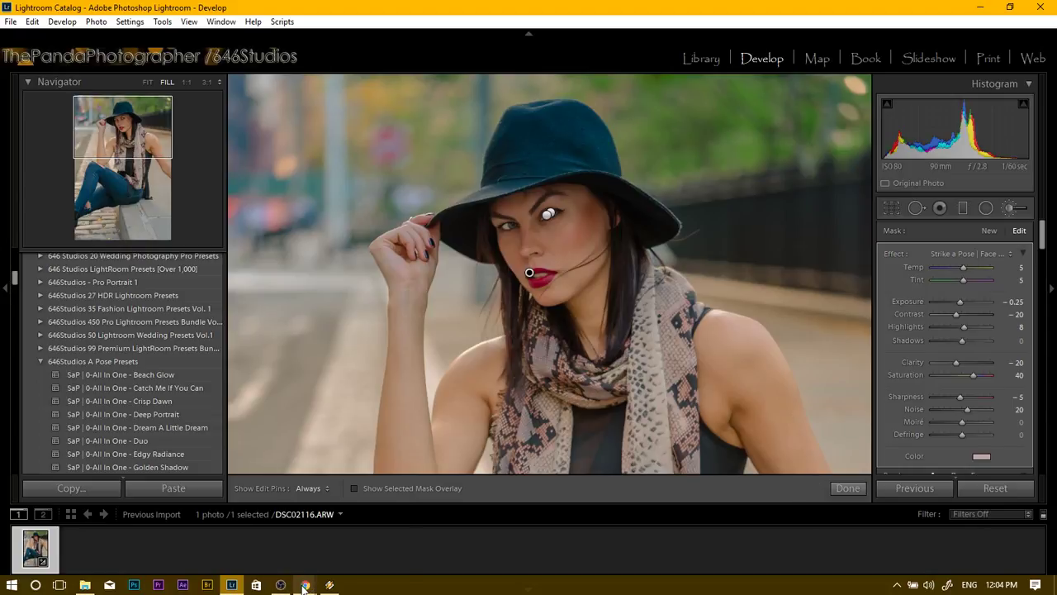
mouse_move(304, 585)
left_click(304, 555)
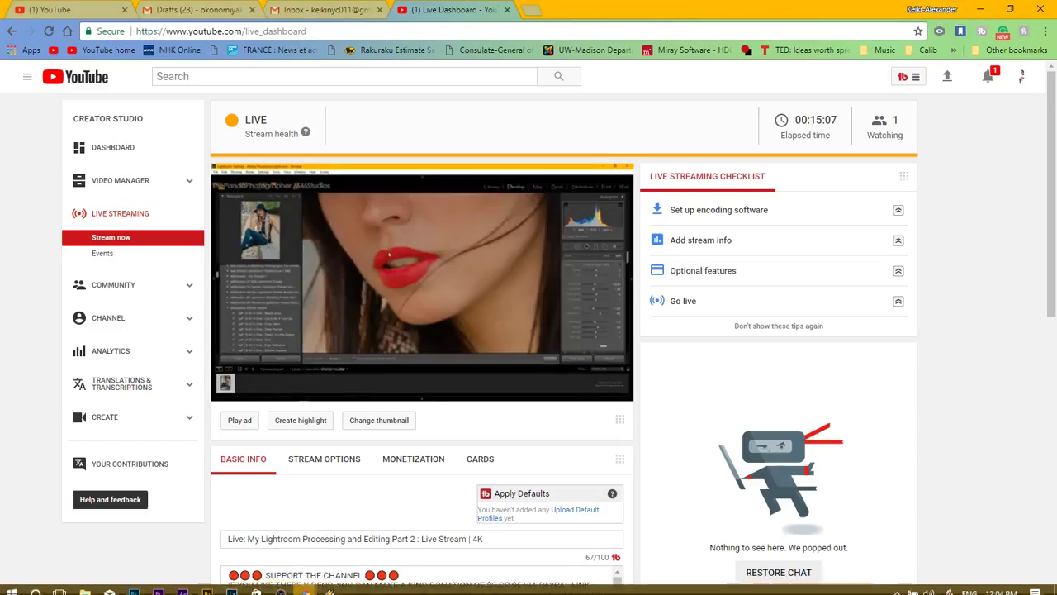
left_click(981, 10)
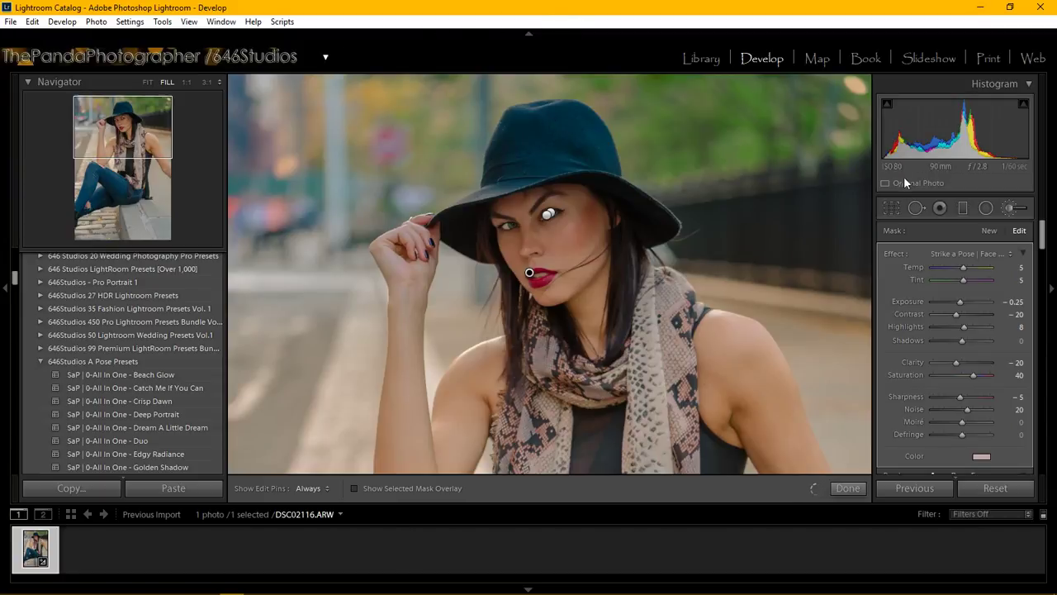
Step: Start a new Adjustment Brush with the "Strike a Pose | Face - SoftenSkin" effect and set its Clarity to -45
left_click(987, 232)
left_click(946, 252)
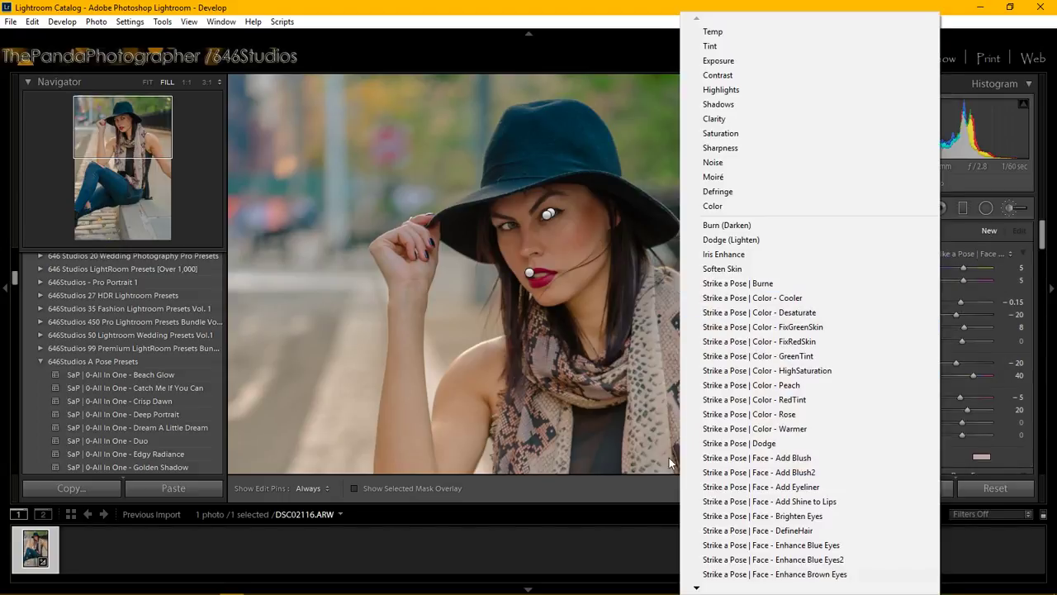
mouse_move(696, 588)
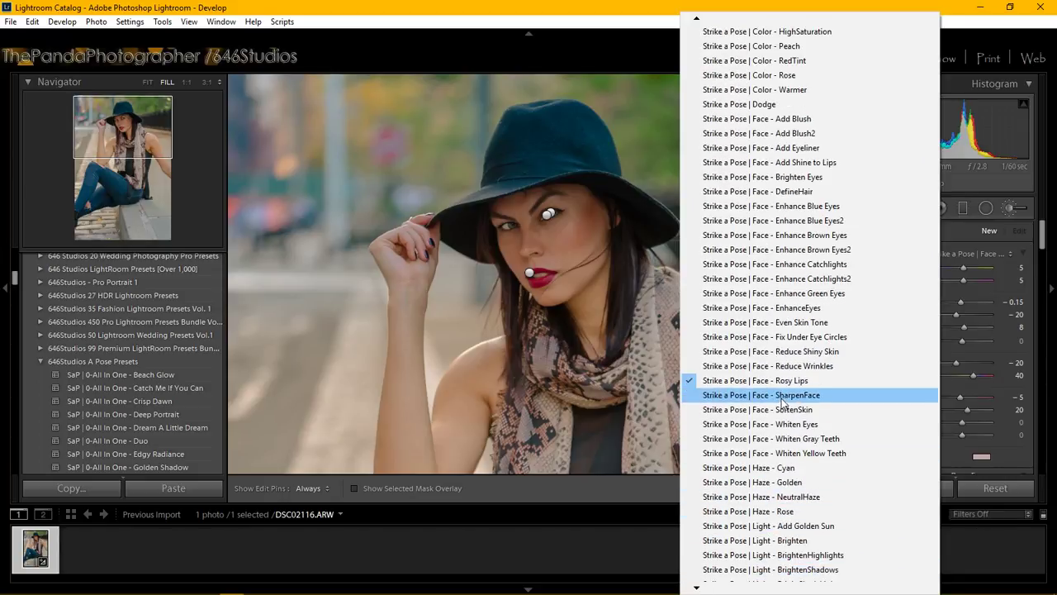
left_click(778, 411)
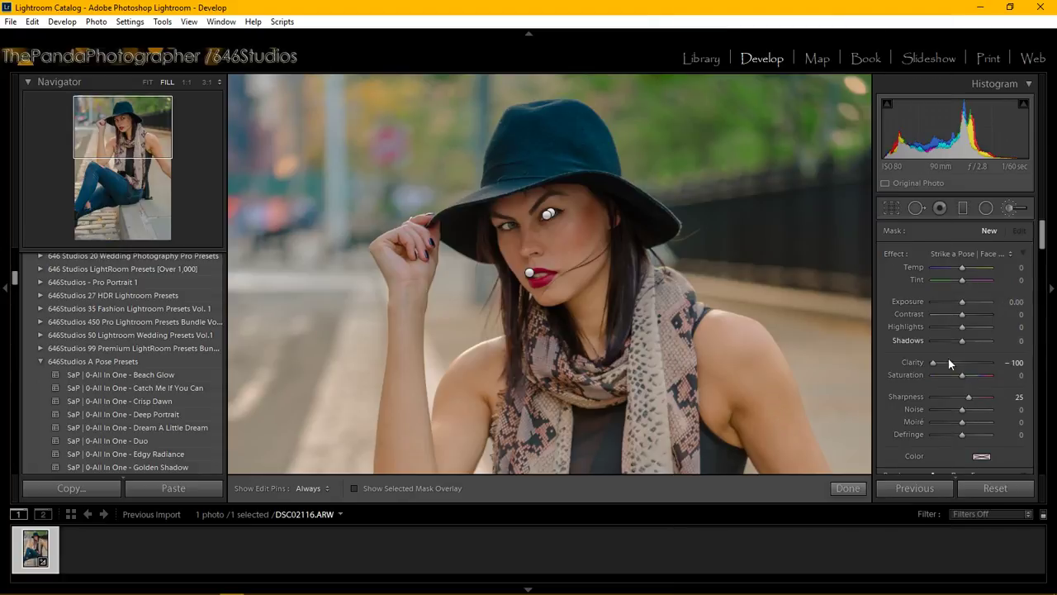
left_click_drag(933, 361, 949, 358)
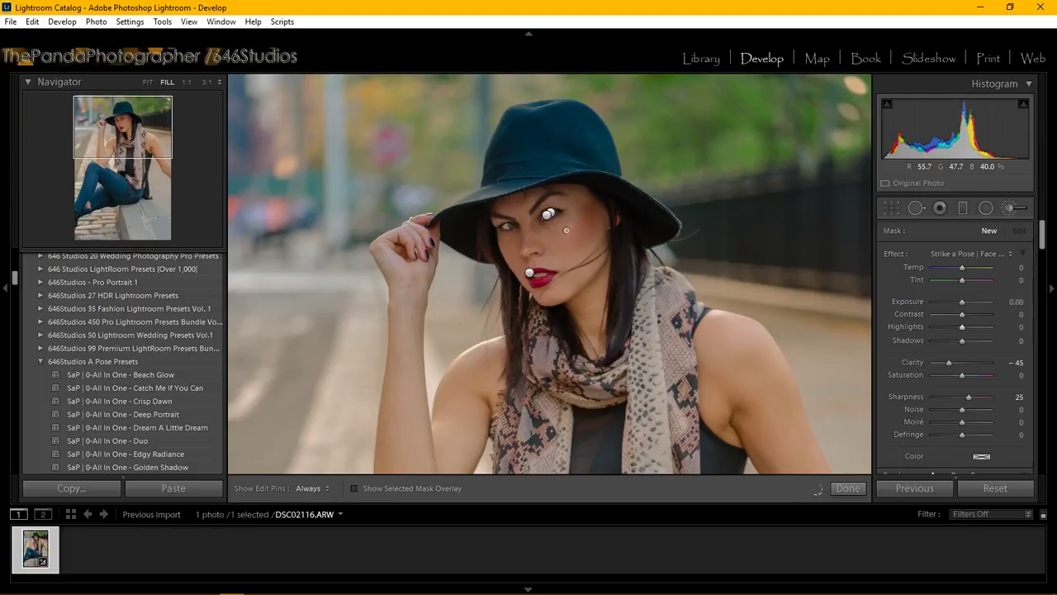
Step: Paint the skin-softening adjustment over the model's cheeks, forehead, nose and chin, leaving out the eyes, eyebrows and lips
key("h")
key("h")
left_click(566, 230)
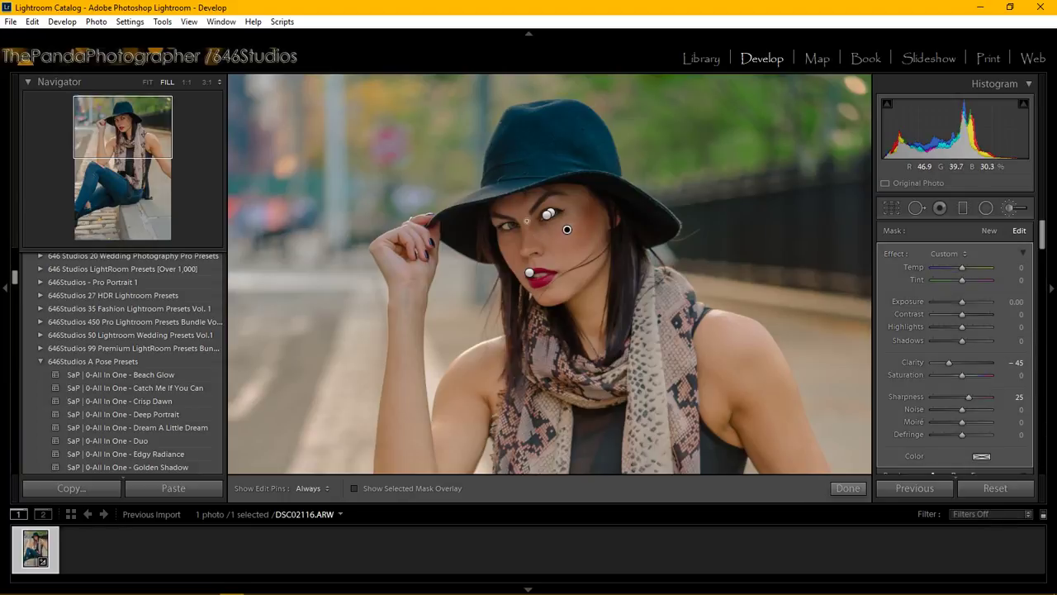
key("h")
left_click_drag(501, 243, 503, 248)
left_click_drag(527, 285, 526, 264)
key("h")
key("h")
key("h")
key("h")
key("h")
key("h")
key("h")
key("h")
left_click_drag(551, 284, 541, 289)
key("h")
key("h")
key("h")
key("h")
key("h")
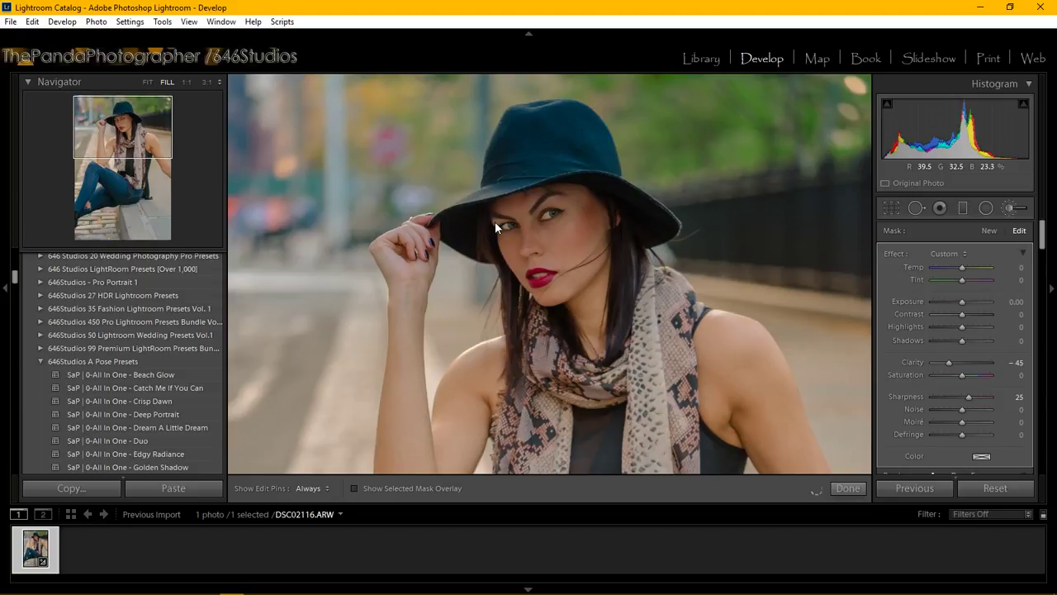
Step: Turn on the selected mask overlay and select the skin-softening adjustment on the model's face to show its coverage
left_click(355, 488)
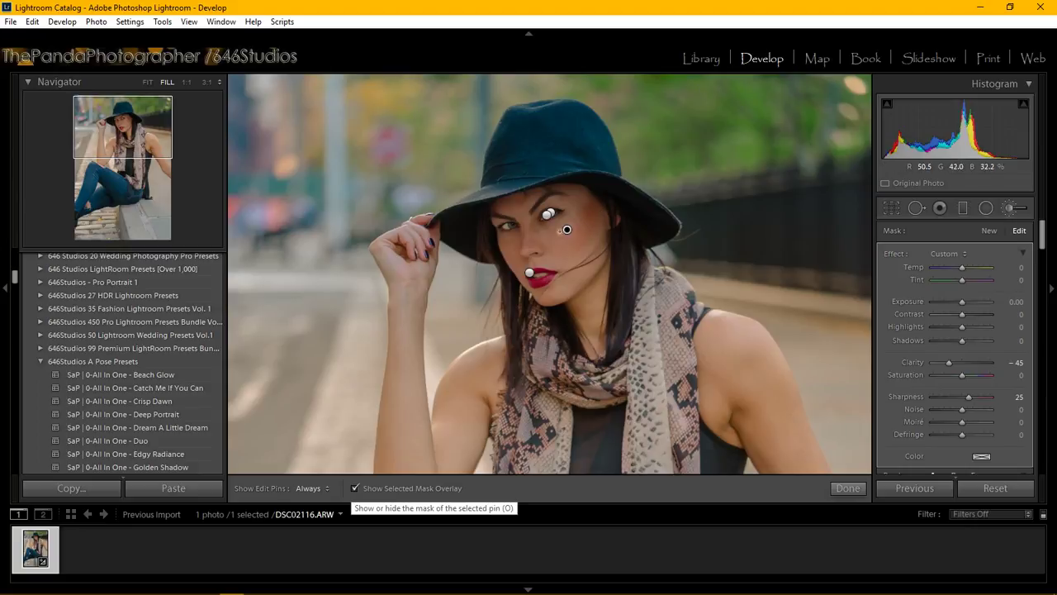
left_click(566, 231)
key("h")
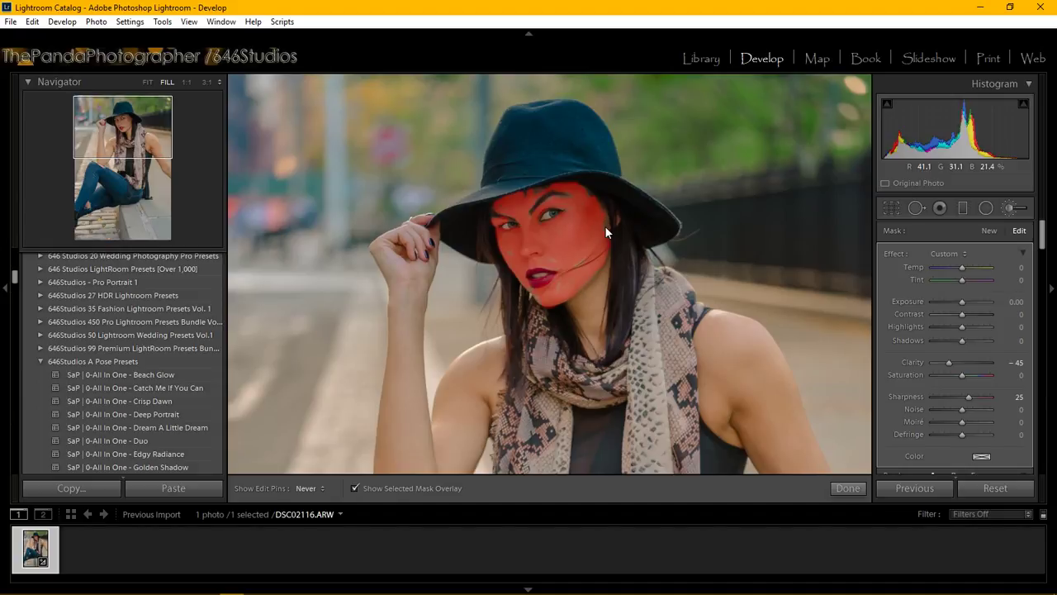
key("h")
key("h")
key("h")
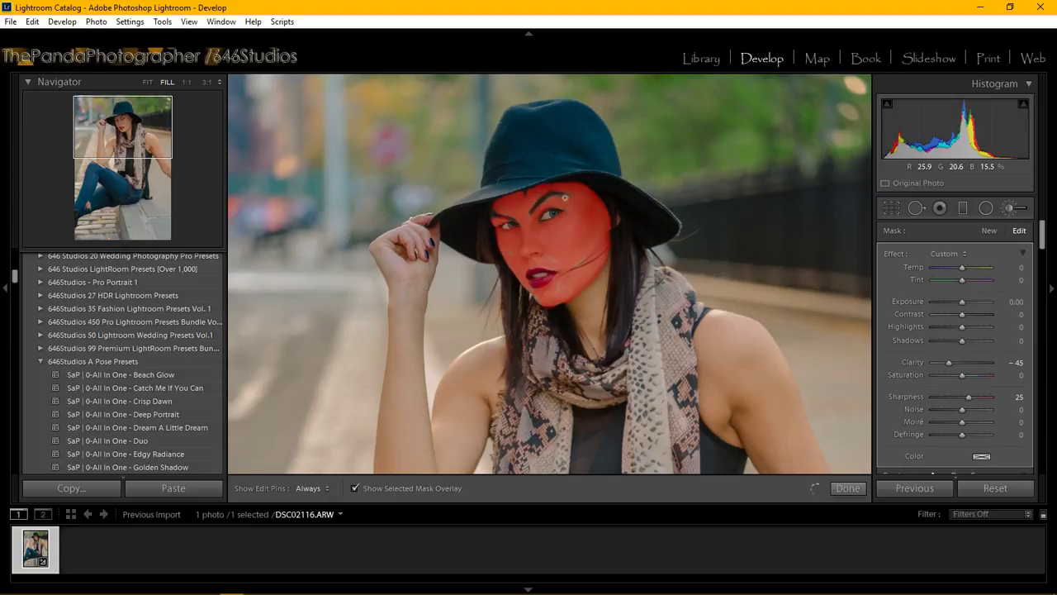
Step: Fill the gaps in the skin-softening mask on the lower cheek, chin and skin around the lips
left_click(185, 80)
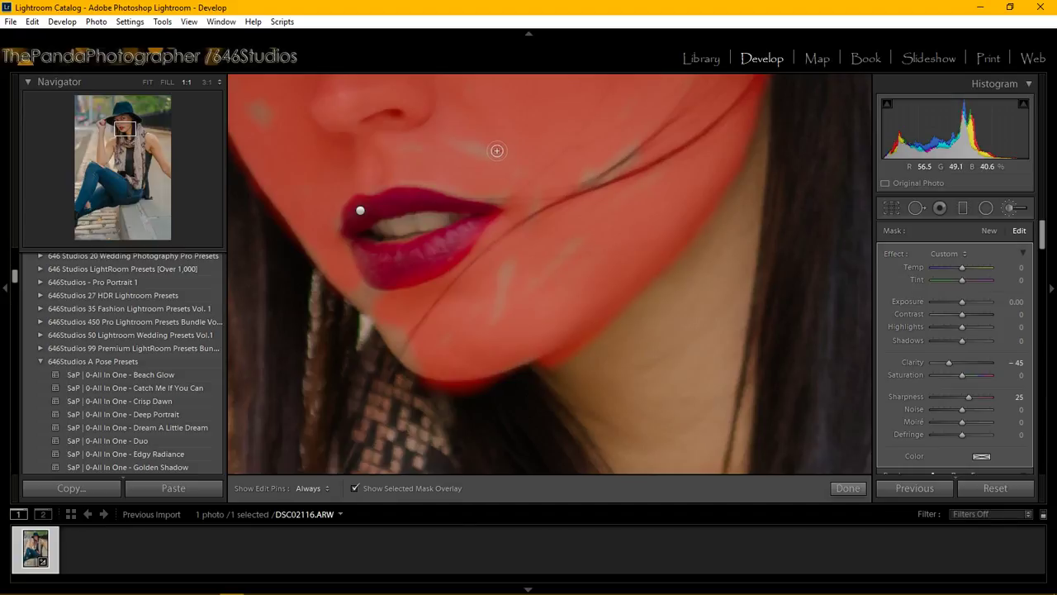
key("h")
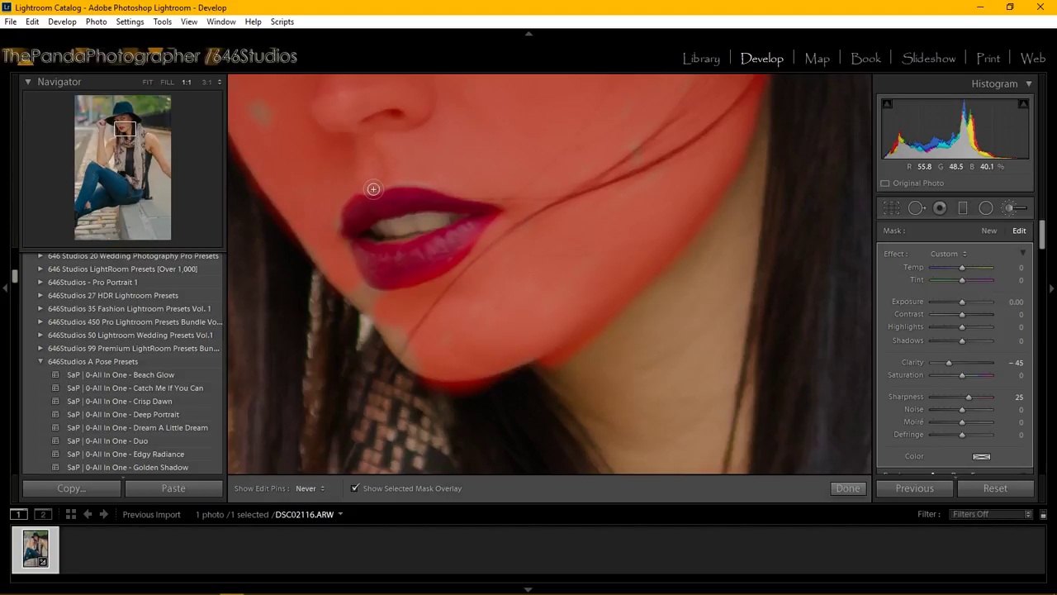
key("h")
key("h")
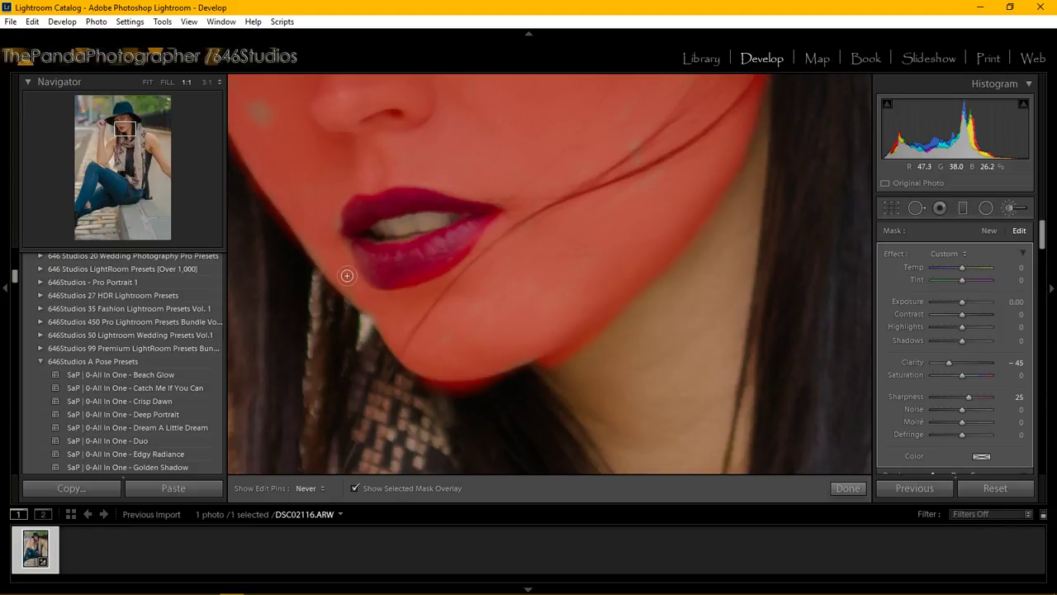
key("h")
Step: Erase the skin-softening mask where it spills past the chin onto the dark hair and scarf below
key("alt")
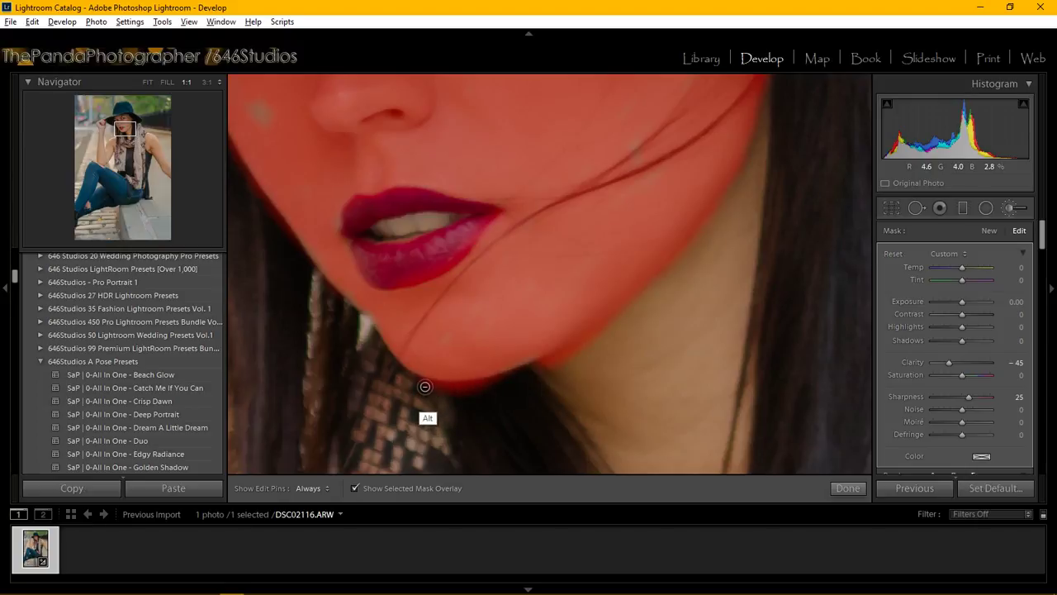
key("h")
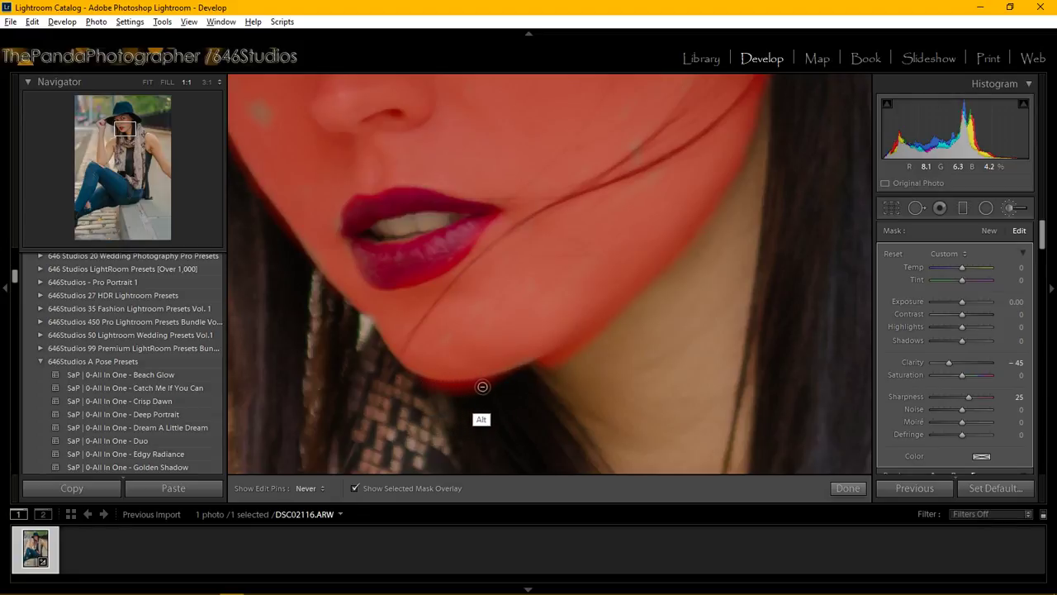
left_click_drag(482, 387, 435, 387)
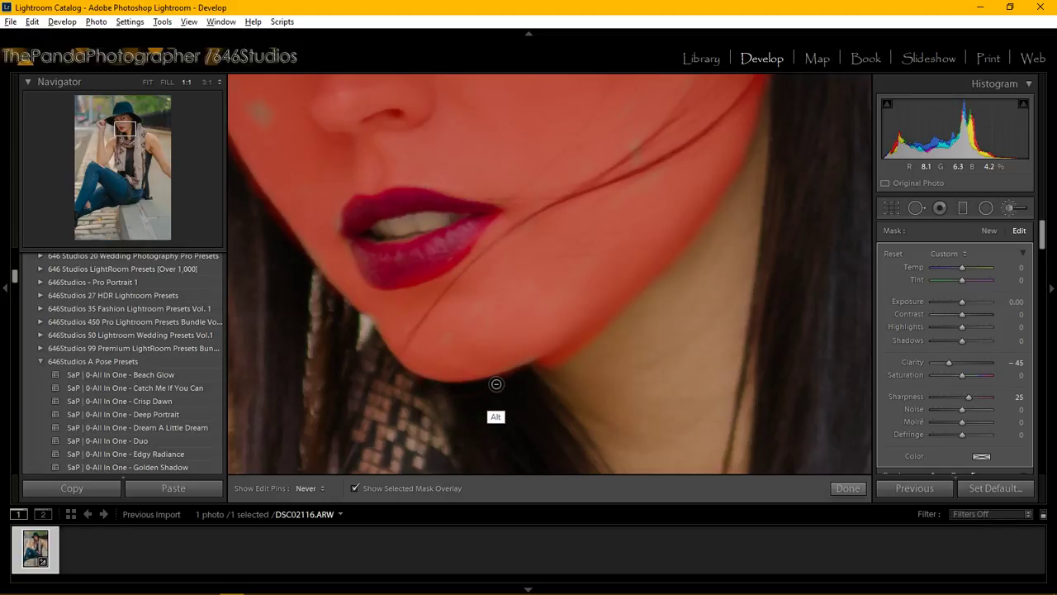
key("h")
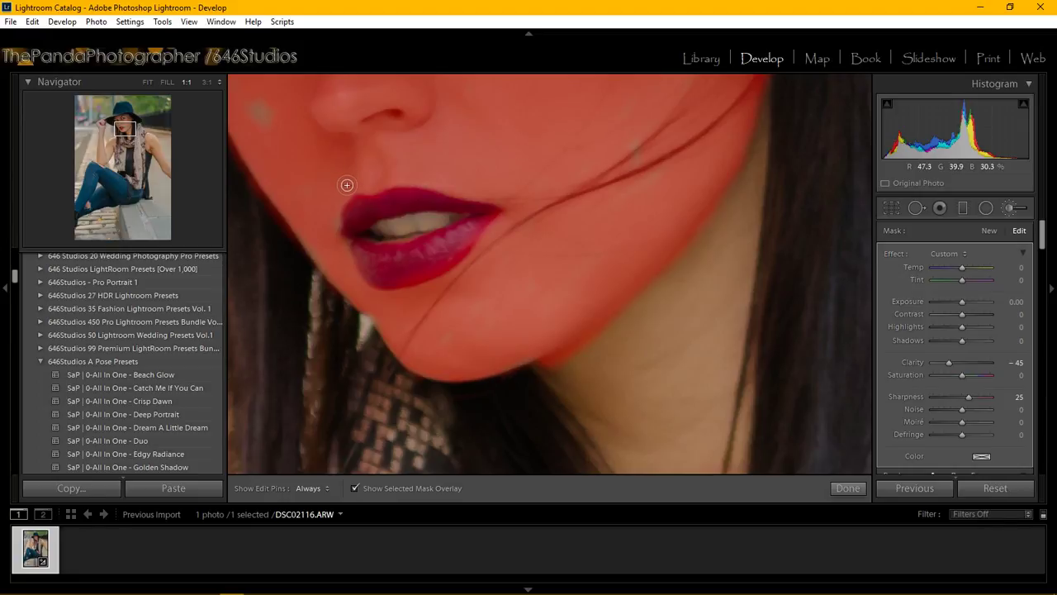
Step: Paint the skin-softening mask over the uncovered spot on the cheek beside the nose and mouth
key("h")
key("h")
left_click_drag(332, 173, 337, 189)
key("h")
key("h")
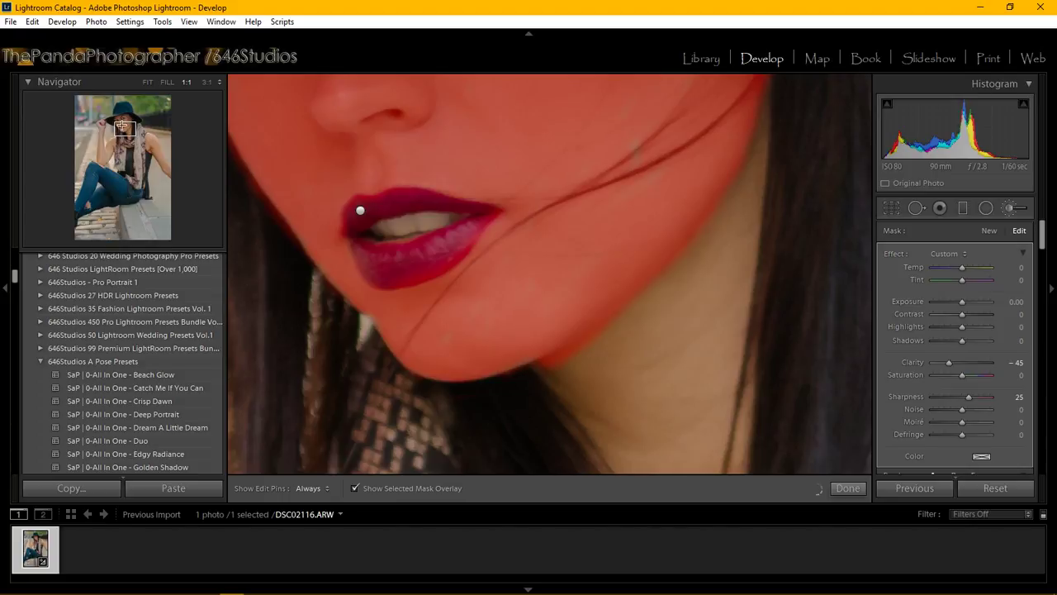
Step: Fill the uncovered areas of the softening mask along the nose bridge and the inner corner of the model's left eye
mouse_move(121, 125)
left_mouse_down()
mouse_move(117, 116)
mouse_move(121, 123)
left_mouse_up()
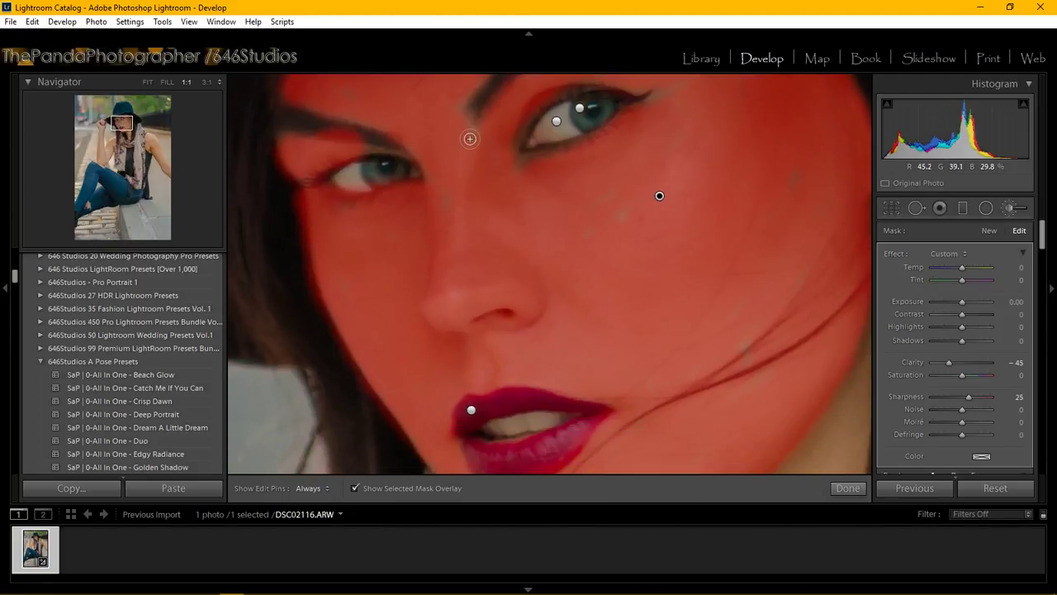
key("h")
mouse_move(474, 135)
left_mouse_down()
mouse_move(457, 141)
mouse_move(465, 155)
mouse_move(516, 169)
mouse_move(545, 161)
mouse_move(514, 158)
mouse_move(541, 162)
mouse_move(517, 160)
mouse_move(529, 161)
left_mouse_up()
key("h")
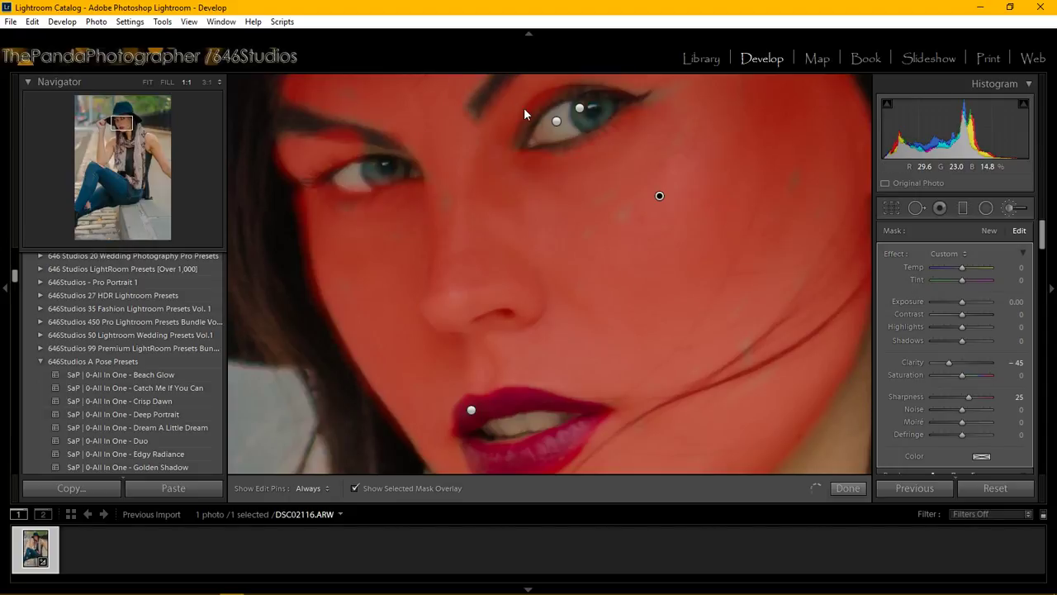
key("h")
key("h")
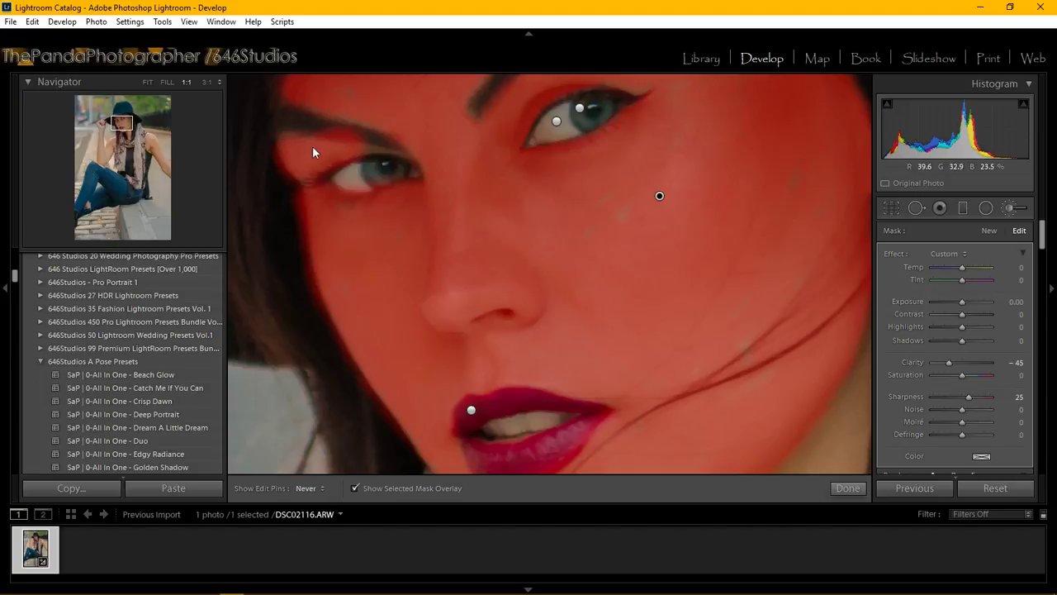
Step: Touch up the softening mask on the skin between the model's right eye and eyebrow
key("h")
key("h")
left_click_drag(409, 158, 401, 155)
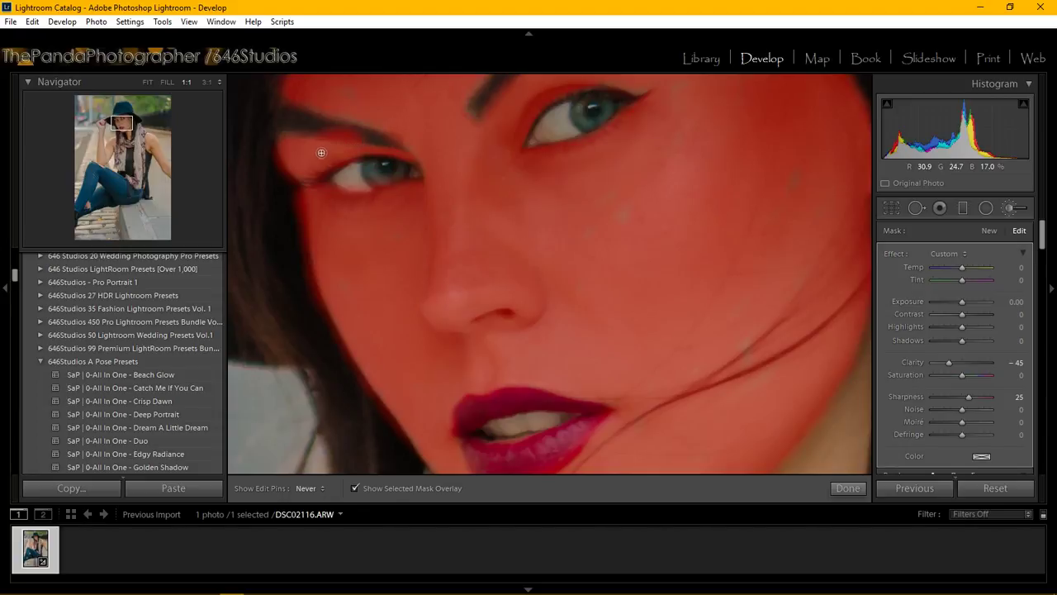
key("h")
Step: Erase the softening mask from the model's right eyebrow and from the hair along that side of the face
key("alt")
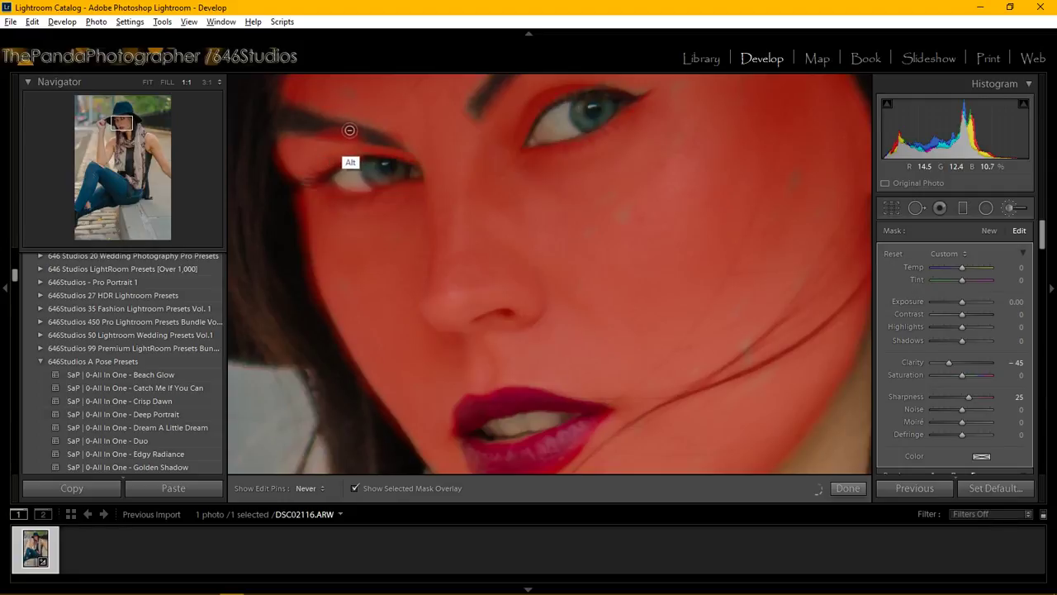
left_click_drag(349, 130, 353, 133)
key("h")
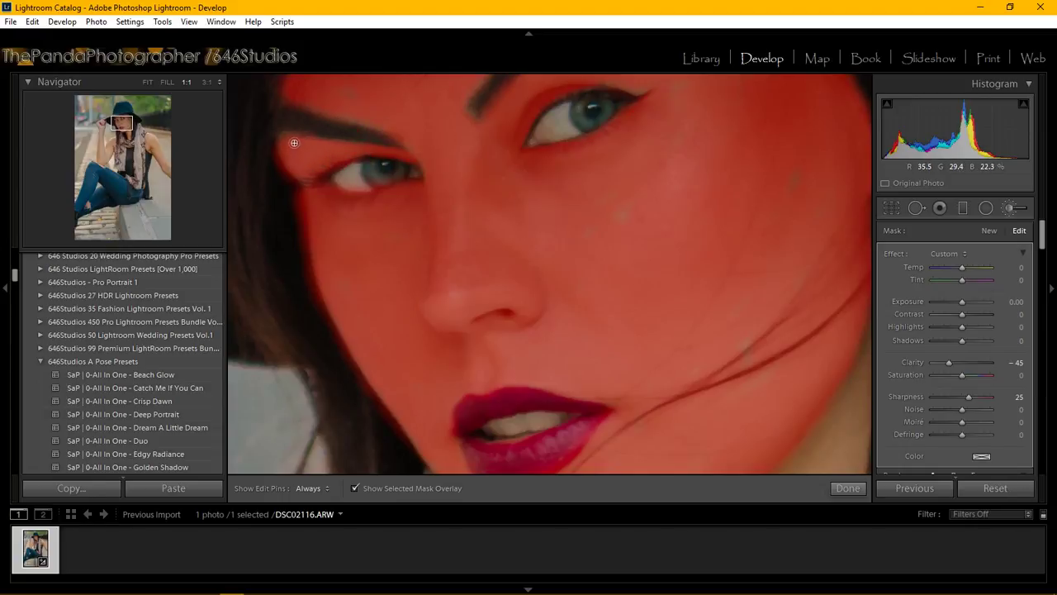
key("h")
key("alt")
key("h")
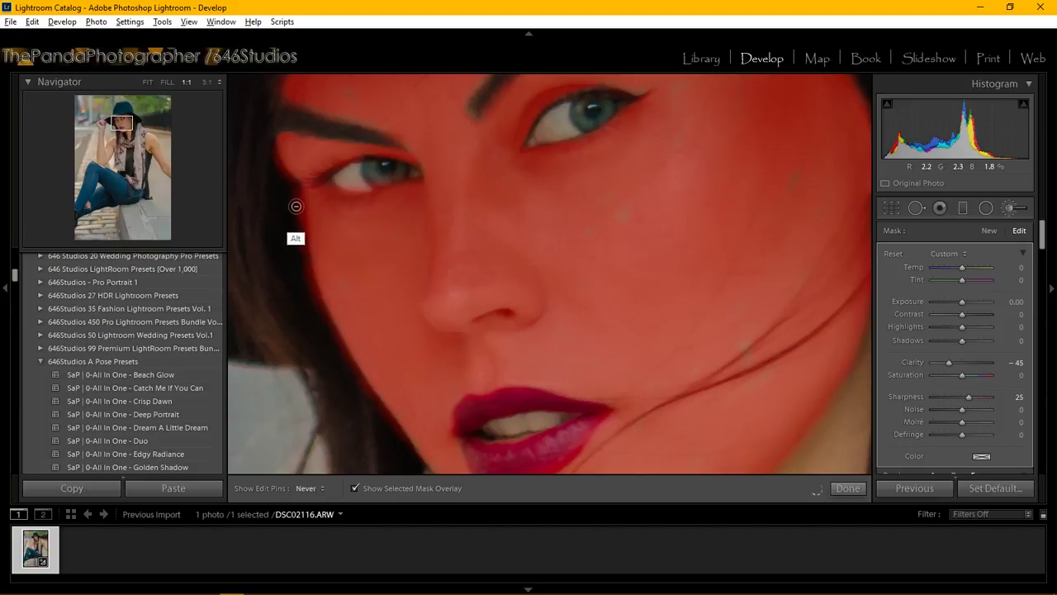
key("h")
key("h")
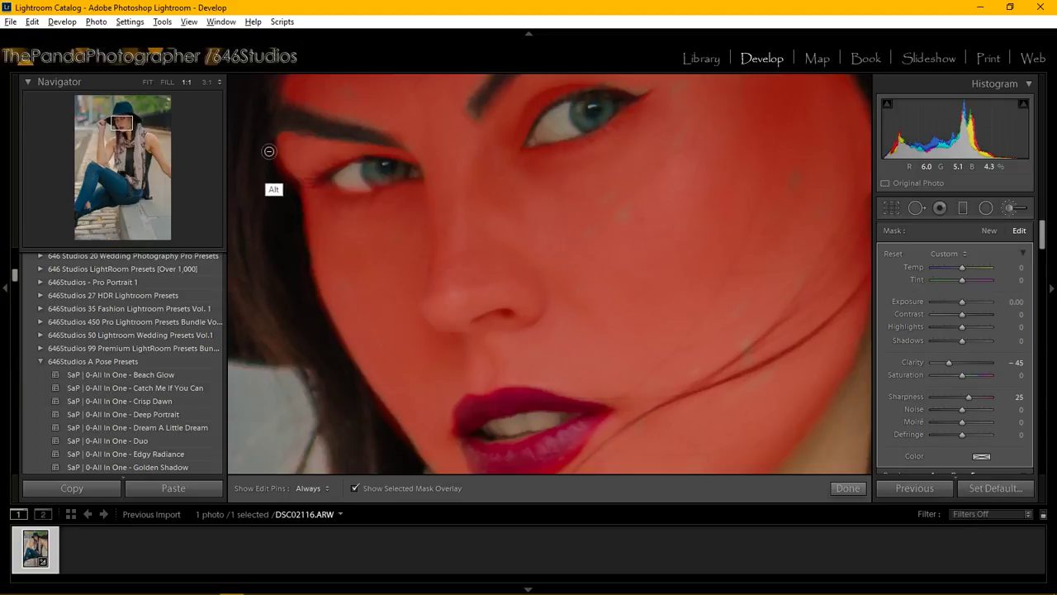
mouse_move(271, 155)
left_mouse_down()
mouse_move(287, 182)
mouse_move(273, 161)
left_mouse_up()
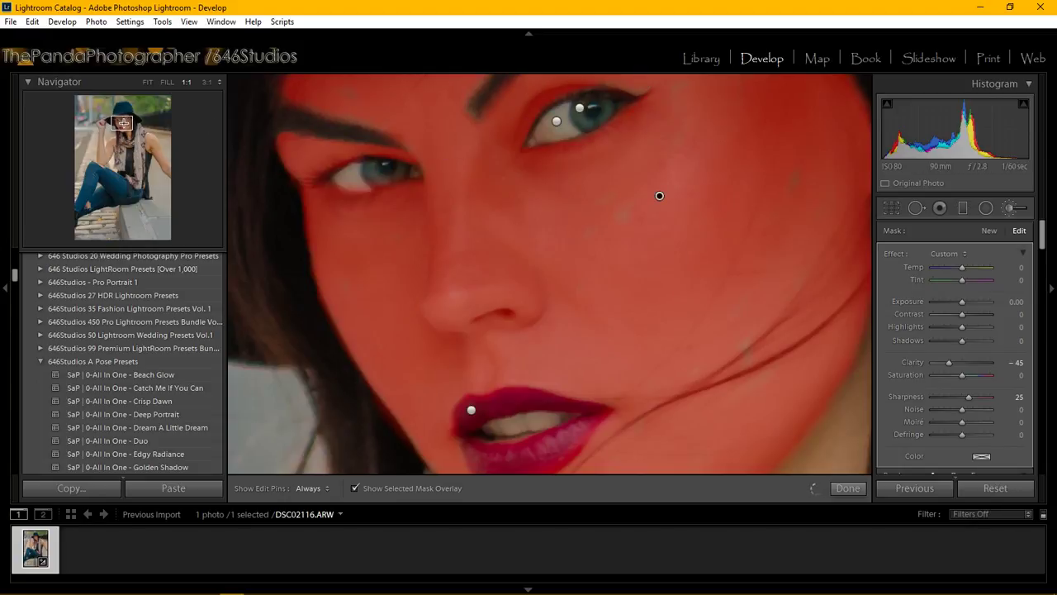
Step: Check the YouTube live chat and the Live Dashboard in Chrome, and return to Lightroom
left_click_drag(119, 122, 121, 114)
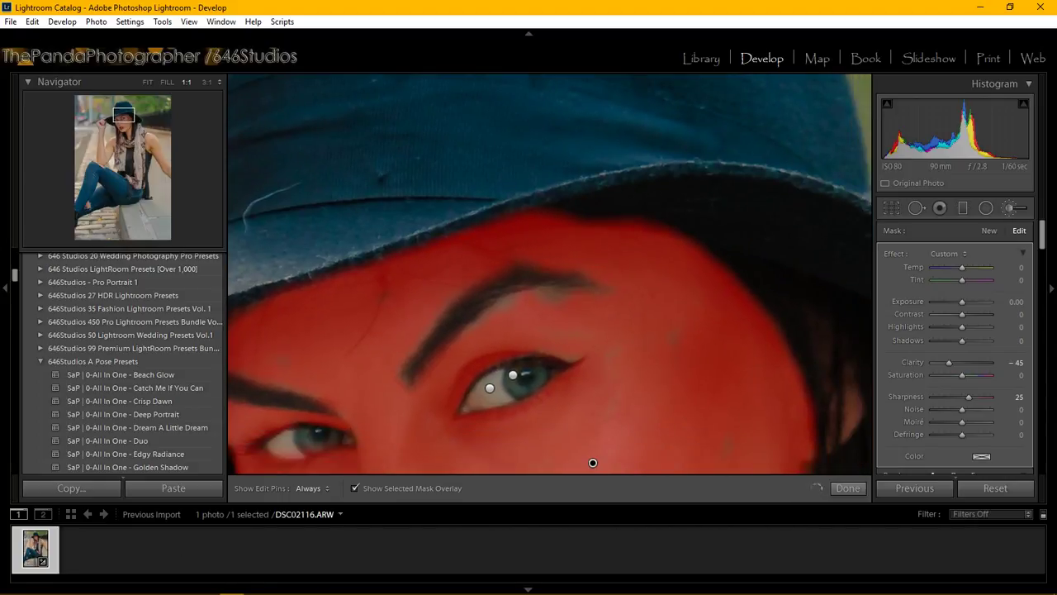
mouse_move(305, 586)
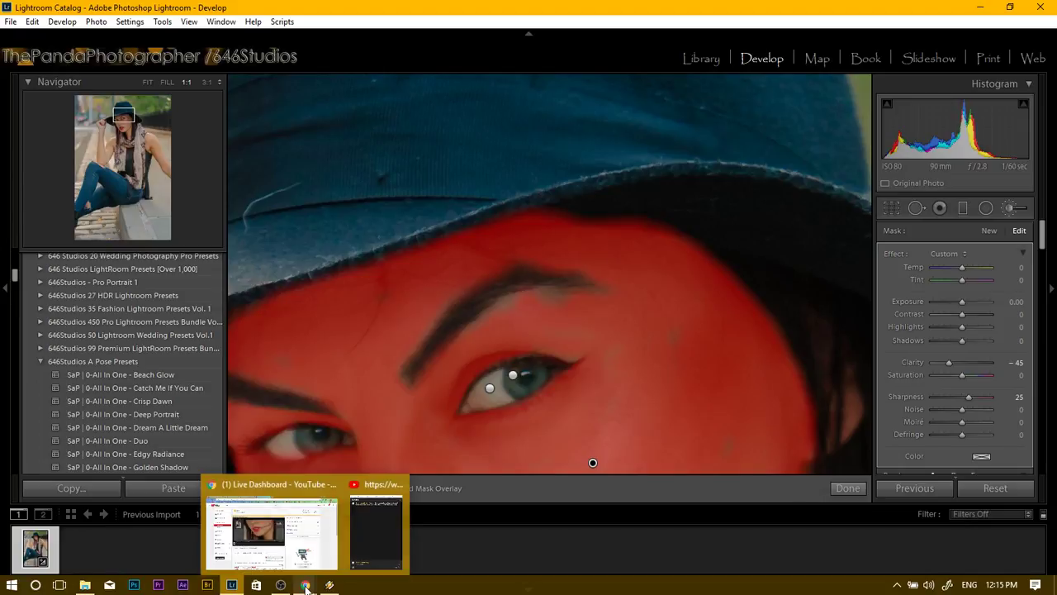
left_click(376, 528)
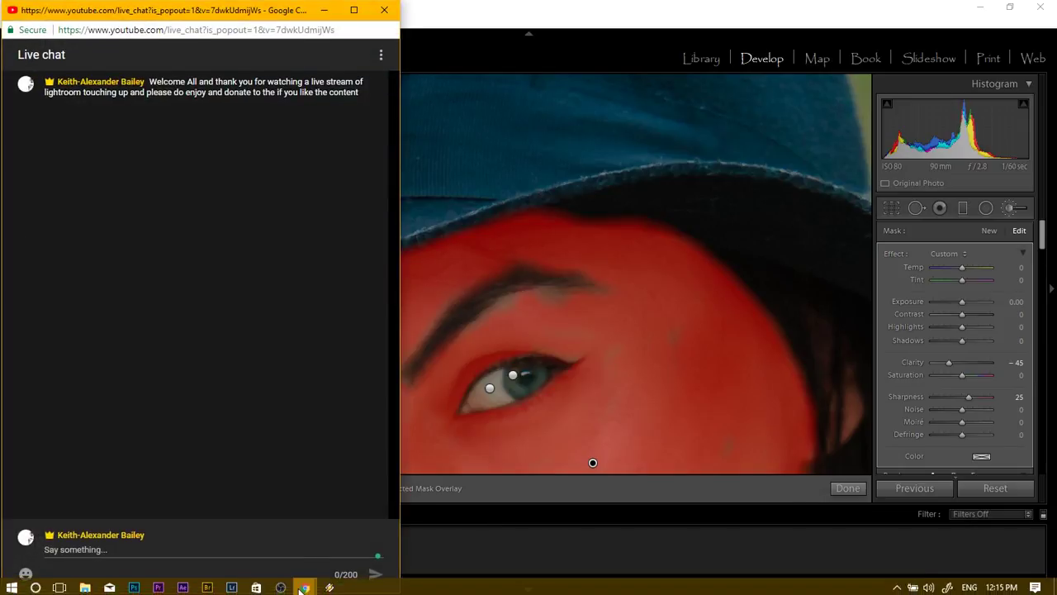
mouse_move(305, 588)
left_click(312, 546)
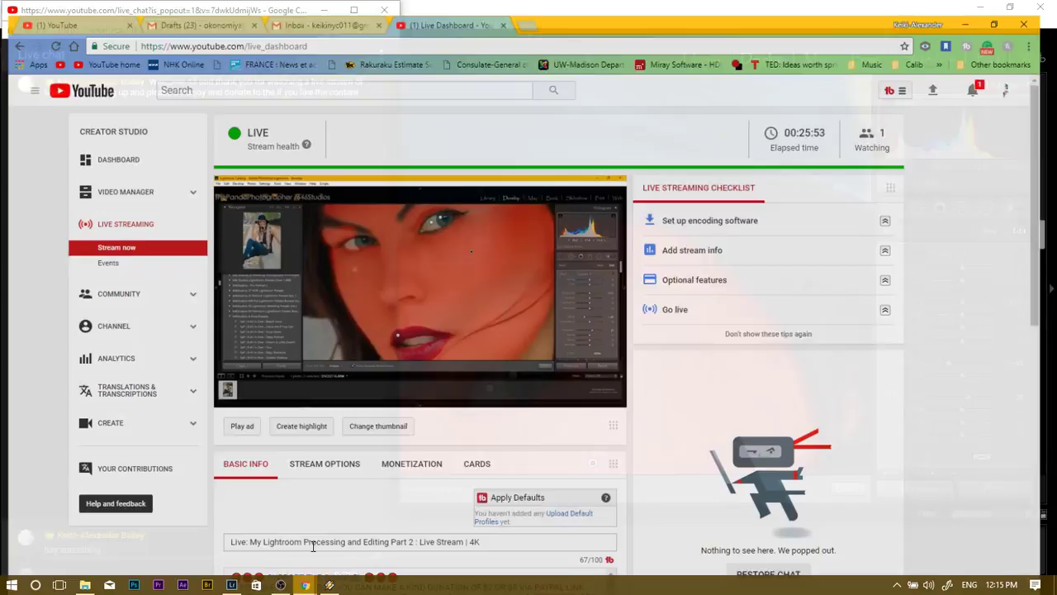
left_click(982, 10)
left_click(552, 35)
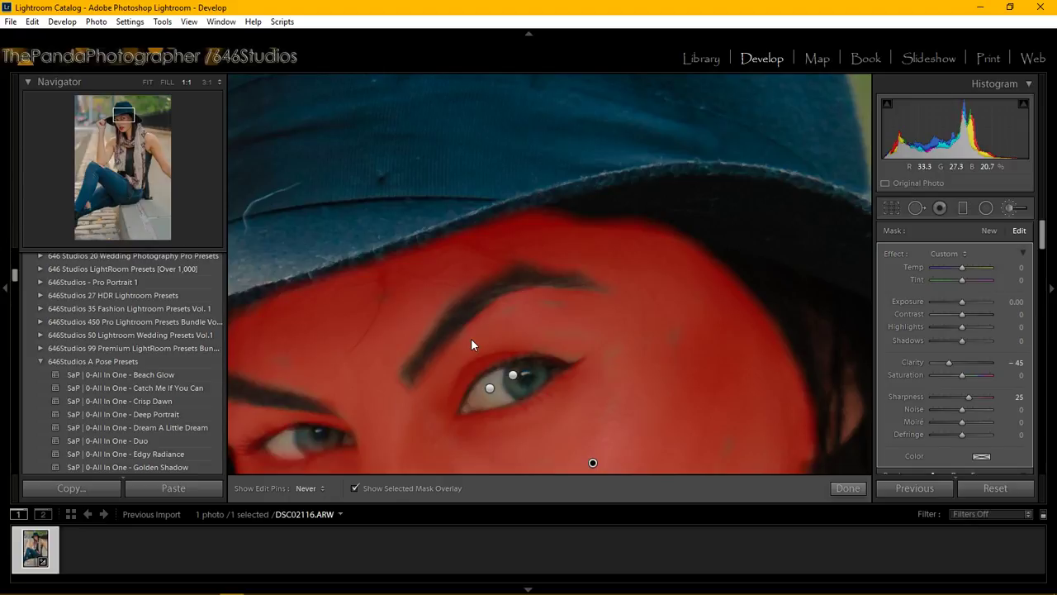
Step: Erase the softening mask from the model's left eyebrow and the hat brim edge, and refill the gap above the brow
key("h")
key("alt")
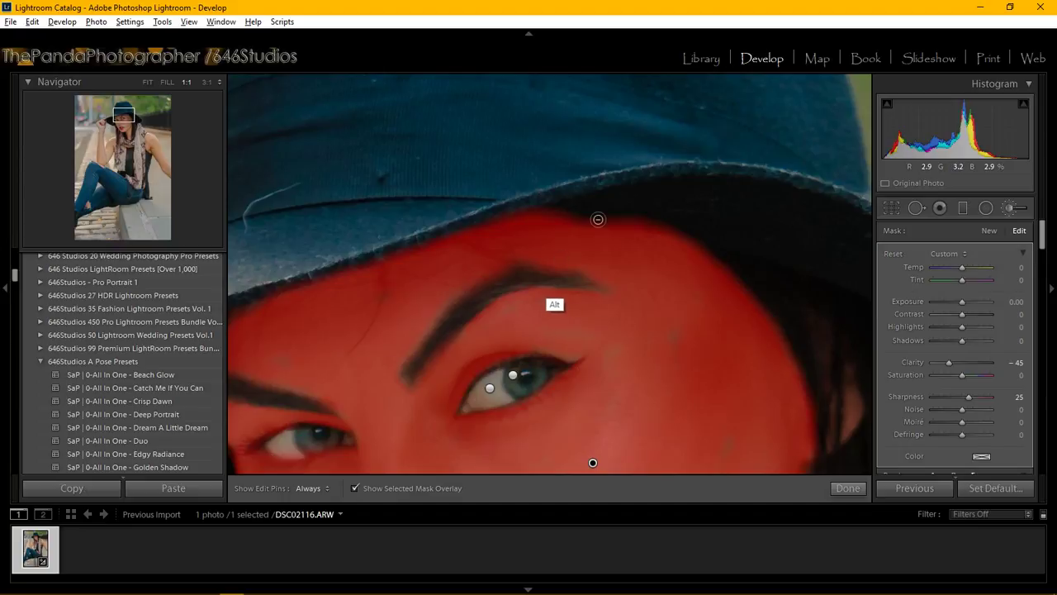
left_click(598, 219, "alt")
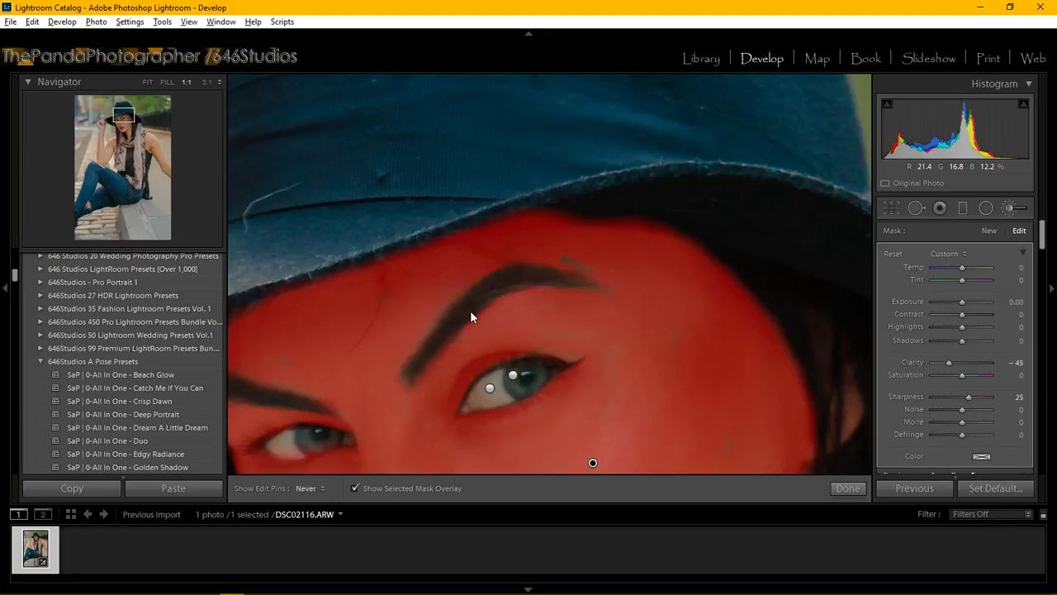
key("h")
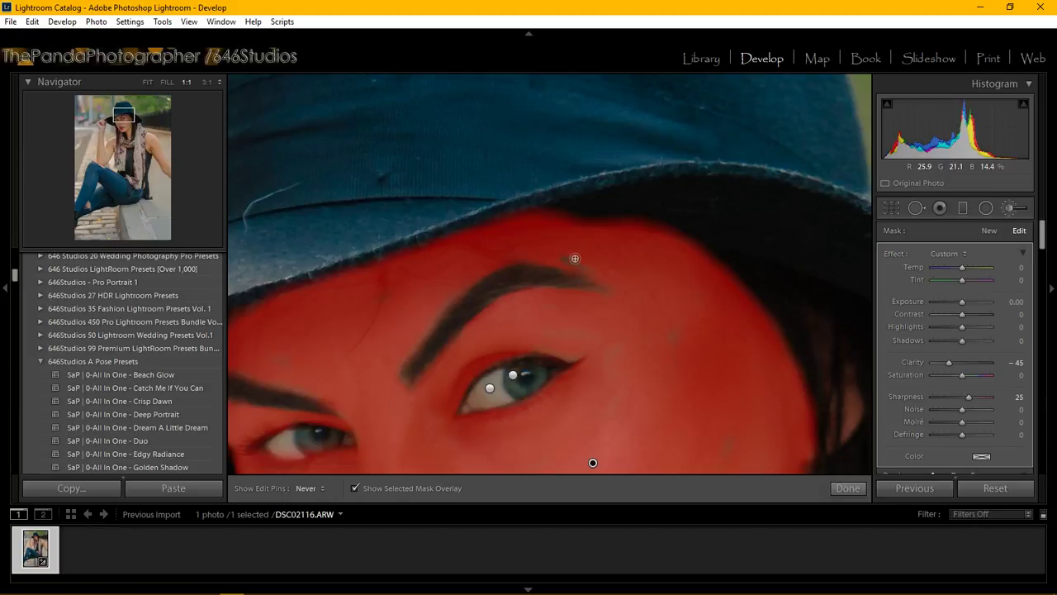
key("h")
key("h")
key("h")
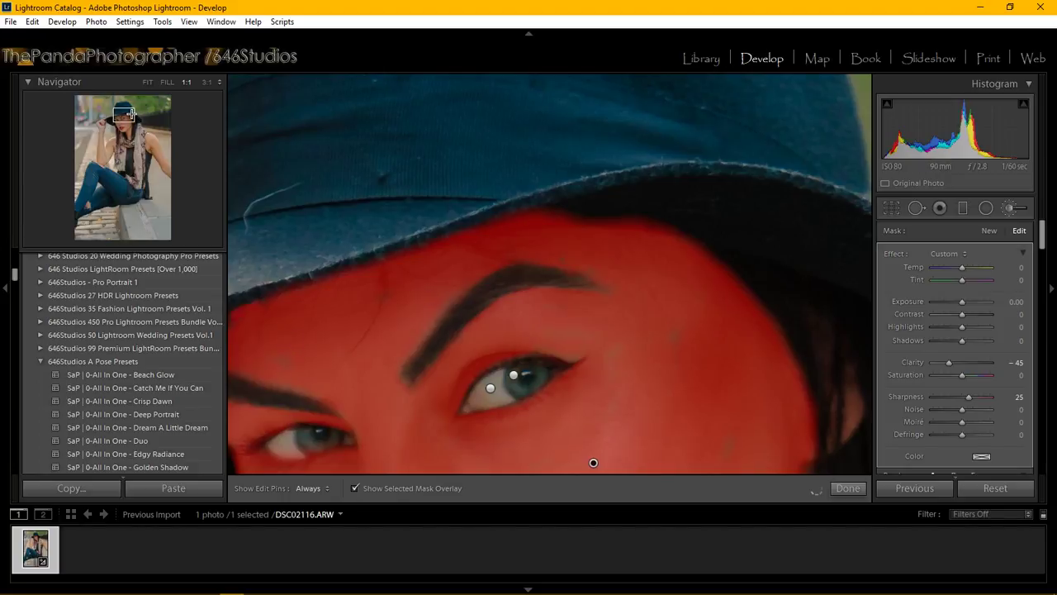
Step: Examine the softening mask's coverage along the temple, outer cheek, hairline and jaw on the model's left side
left_click(132, 123)
left_click_drag(131, 124, 132, 120)
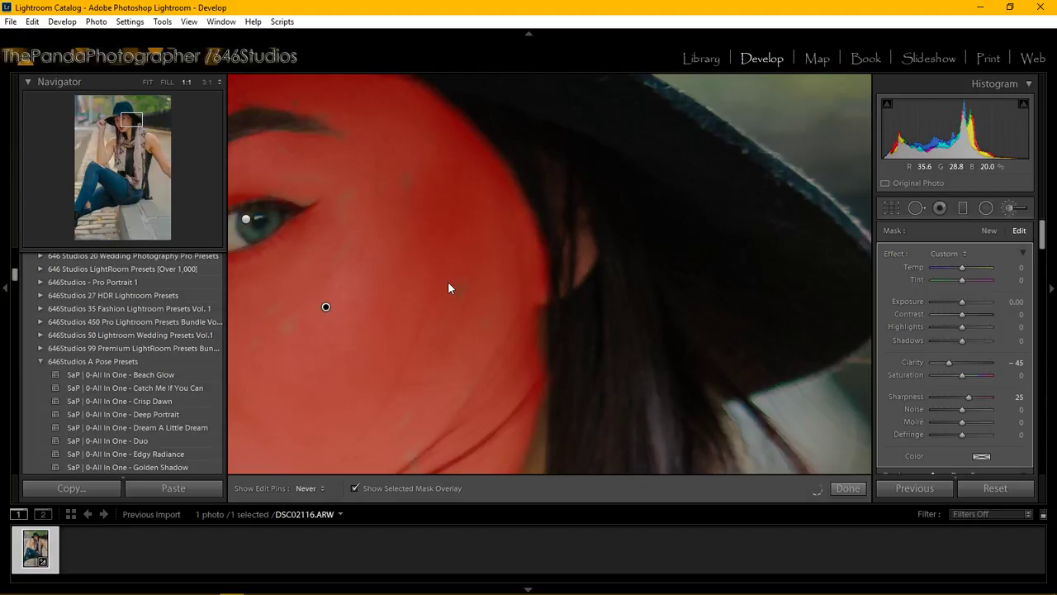
key("h")
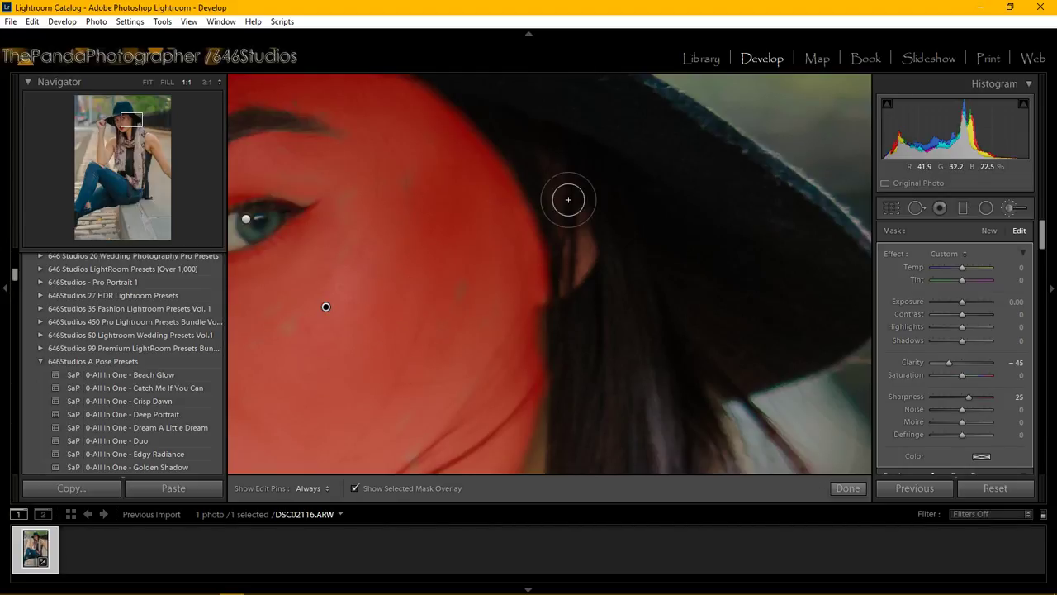
key("h")
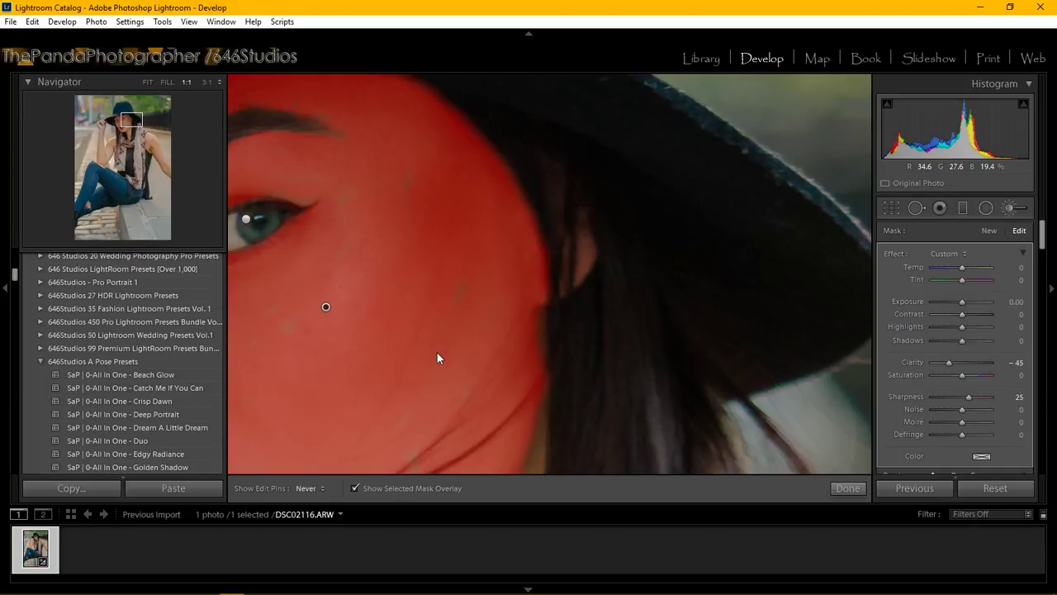
key("h")
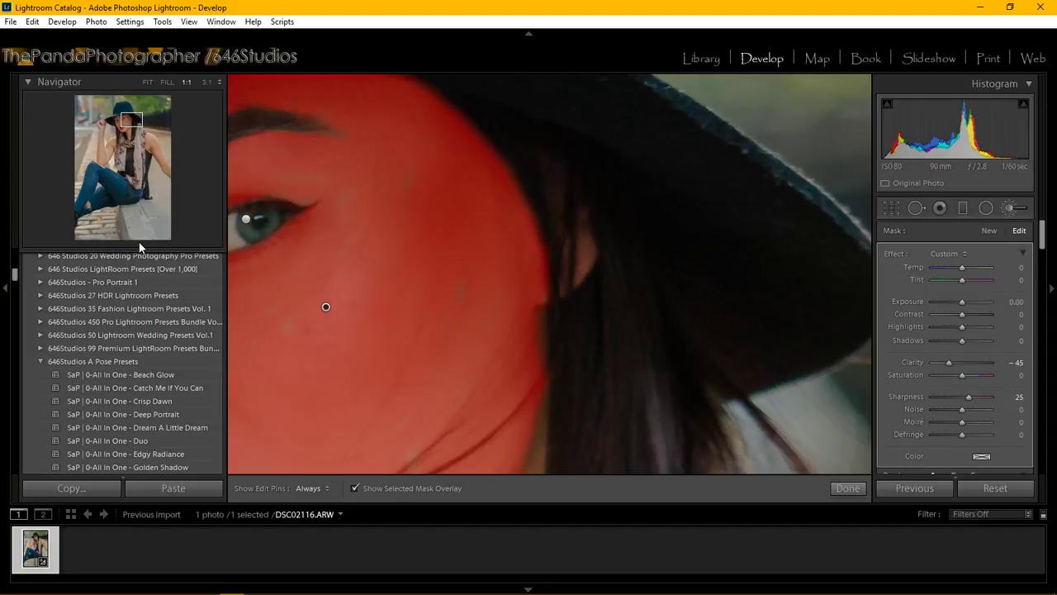
left_click(127, 116)
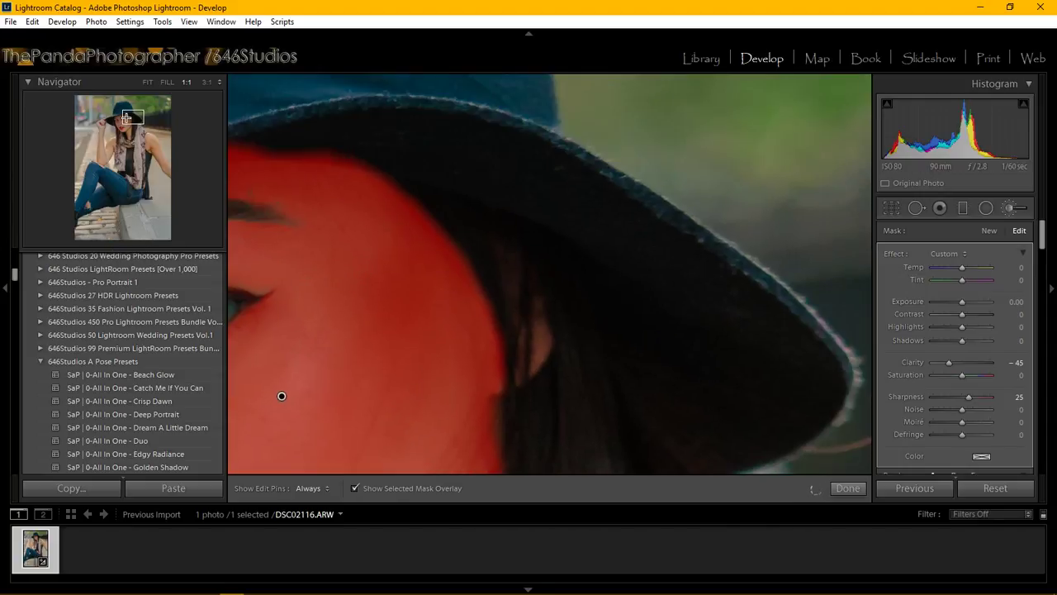
left_click_drag(127, 117, 128, 132)
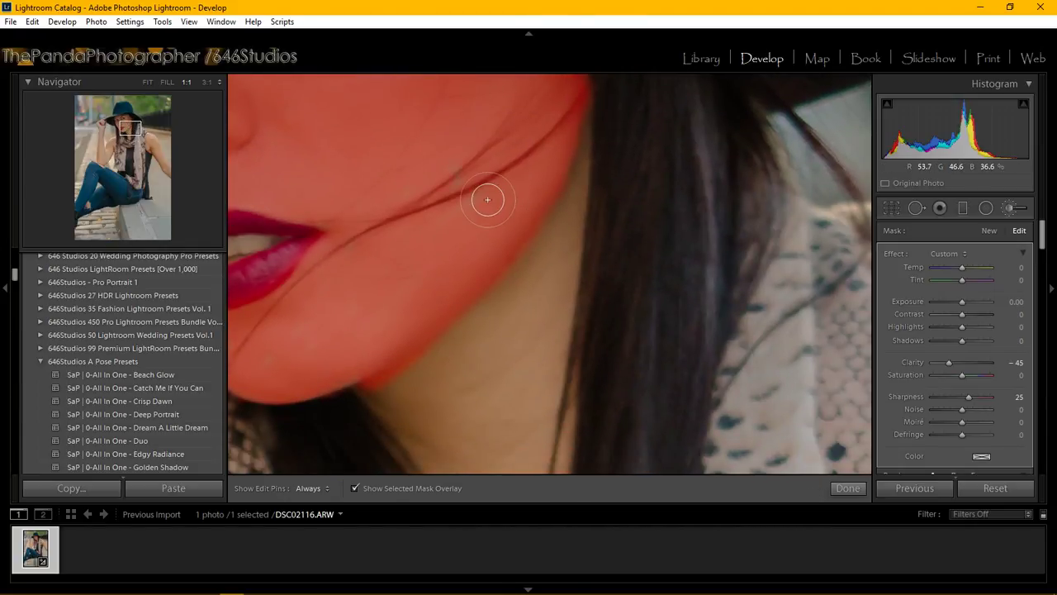
Step: Paint the softening mask over the underside of the jaw and the neck between the chin and the hair
key("h")
left_click_drag(494, 322, 561, 160)
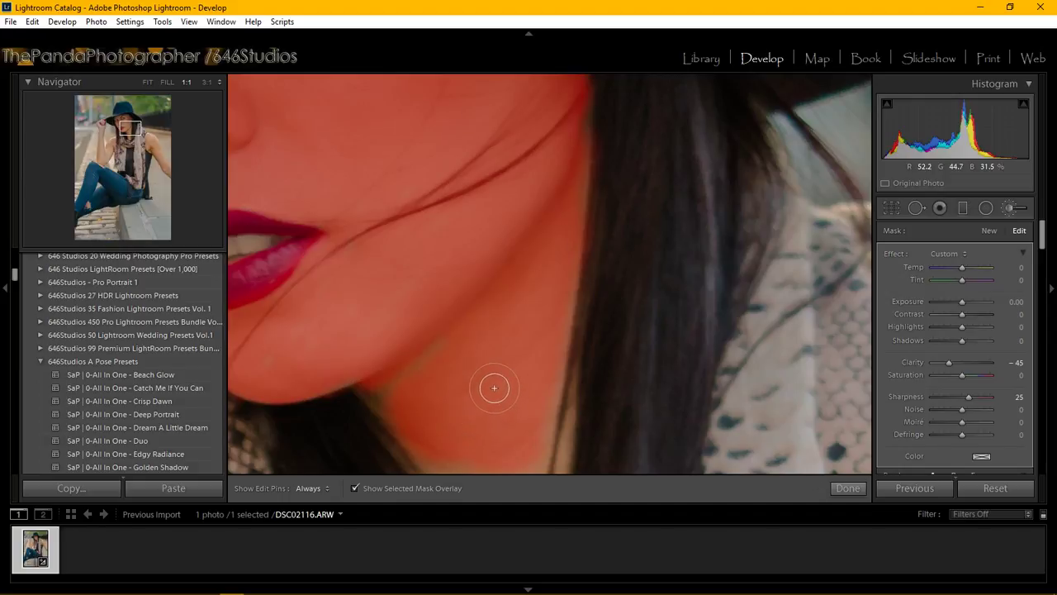
scroll(493, 383, "down", 1)
scroll(493, 382, "down", 2)
key("h")
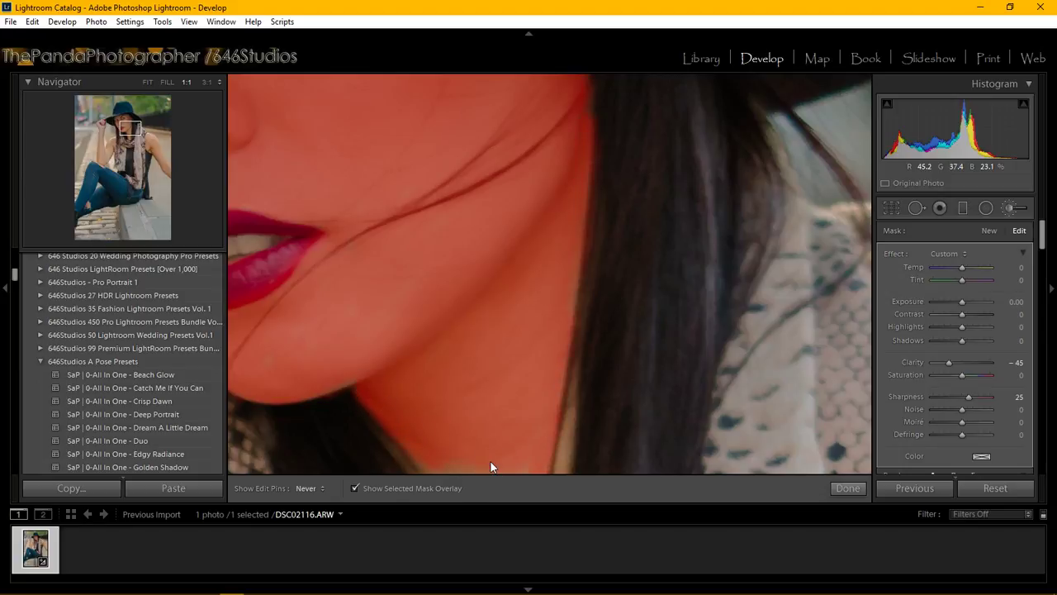
key("h")
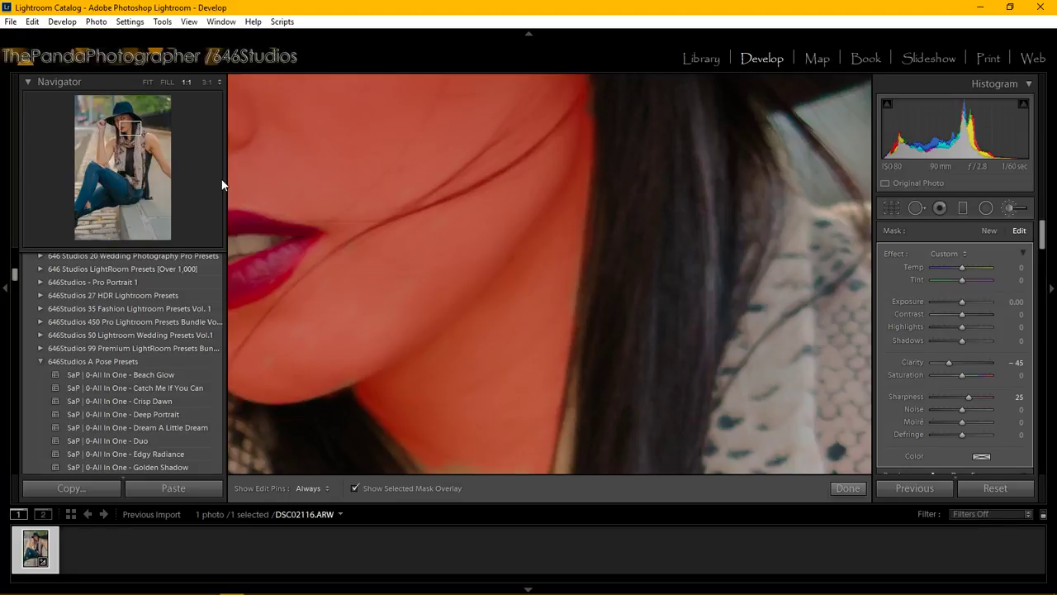
Step: Extend the softening mask down the lower neck and the center of the chest toward the scarf
left_click_drag(130, 128, 126, 138)
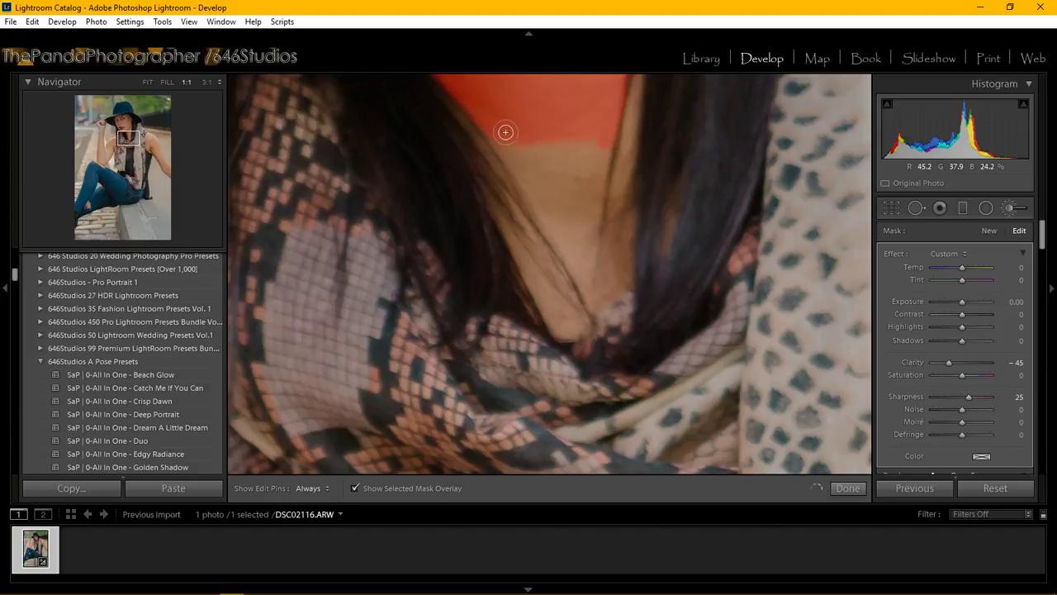
key("h")
key("h")
left_click_drag(564, 169, 528, 141)
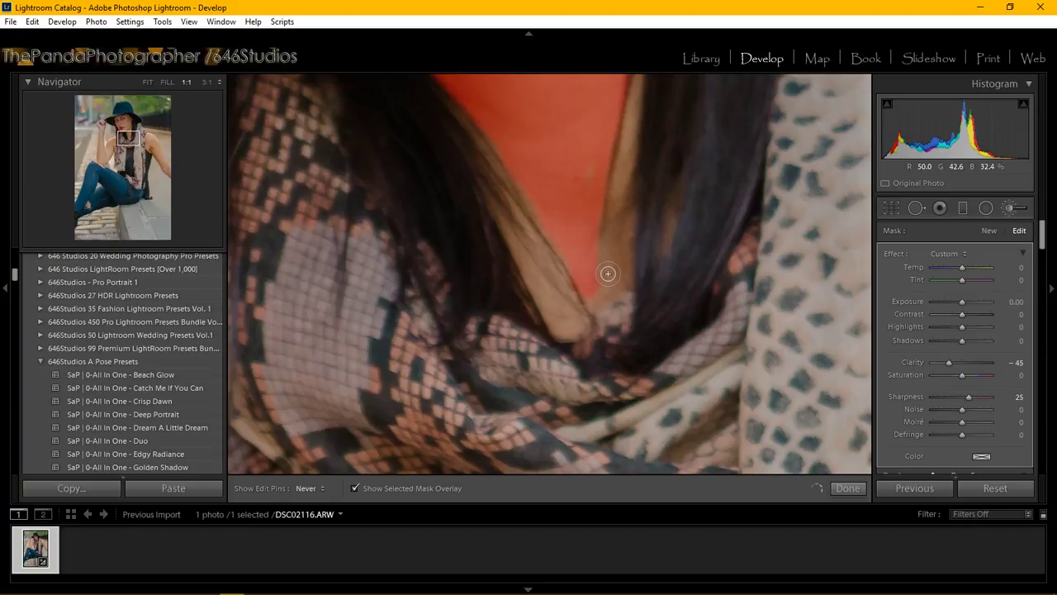
key("h")
key("h")
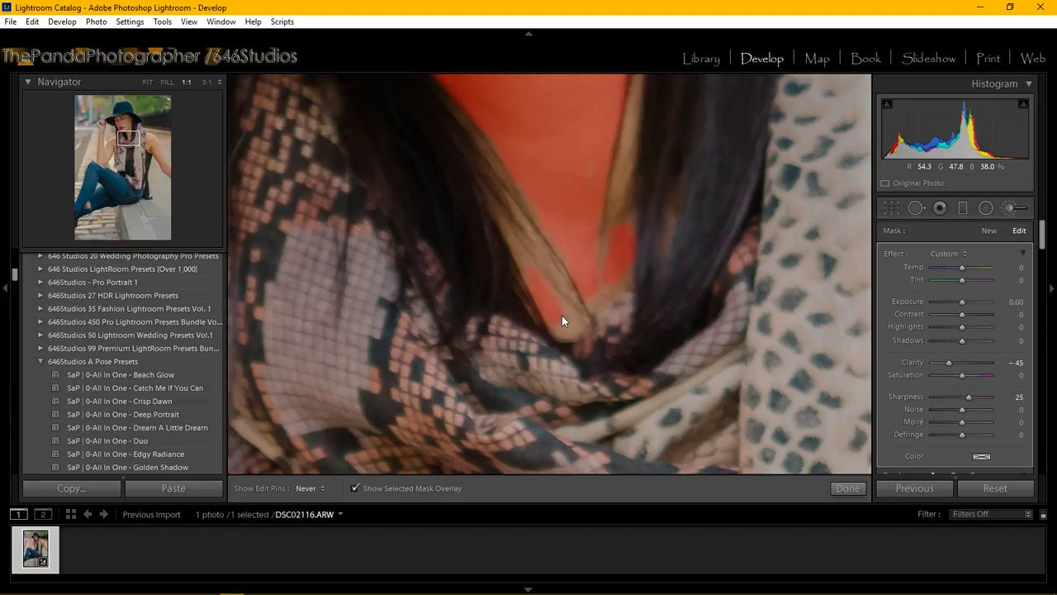
Step: Fill the softening mask into the remaining chest skin beside and between the hair strands, down to the scarf
key("h")
key("h")
key("h")
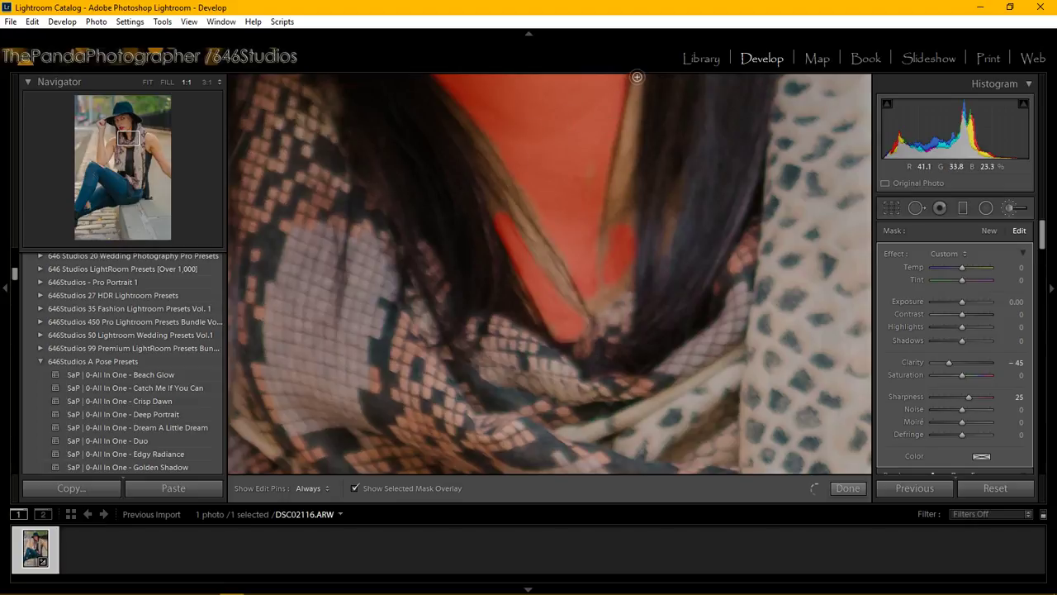
key("h")
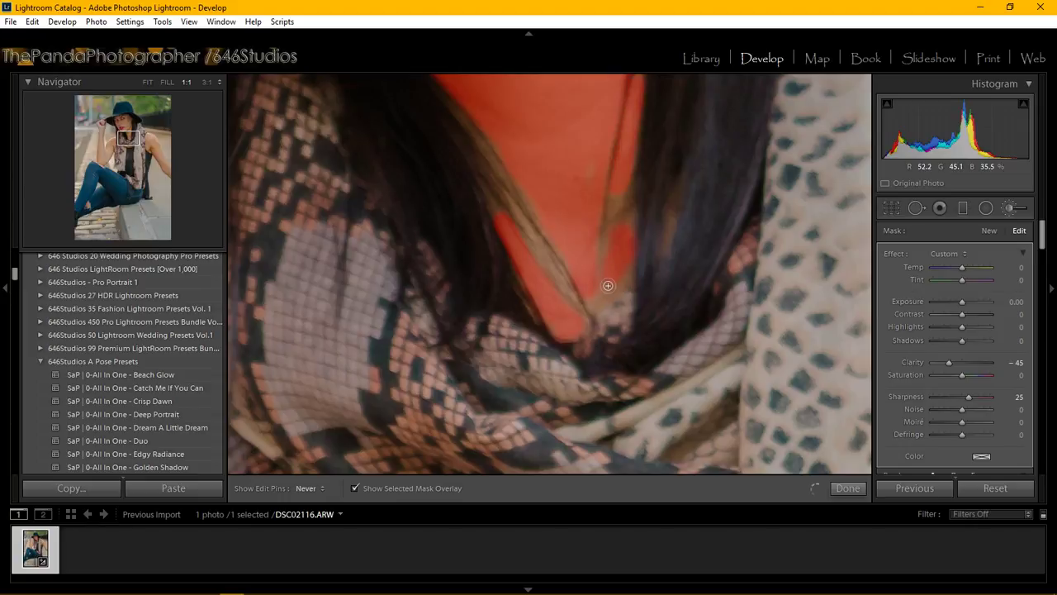
key("h")
key("h")
key("h")
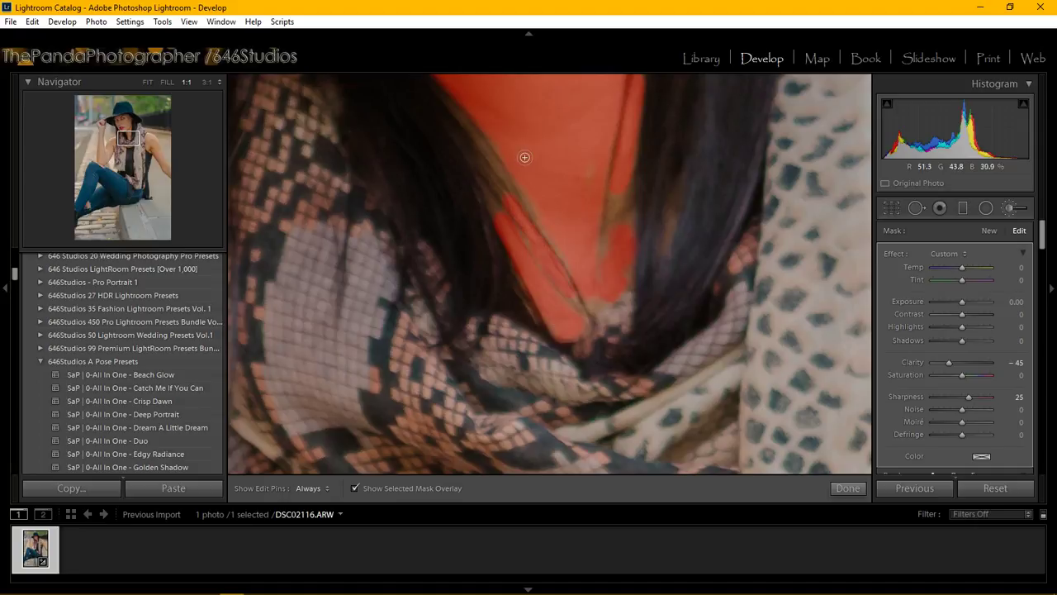
key("h")
mouse_move(537, 211)
left_mouse_down()
mouse_move(562, 252)
mouse_move(511, 160)
mouse_move(567, 239)
mouse_move(597, 260)
mouse_move(608, 232)
mouse_move(595, 302)
mouse_move(588, 296)
mouse_move(598, 303)
mouse_move(625, 276)
mouse_move(611, 244)
mouse_move(588, 264)
mouse_move(572, 254)
mouse_move(534, 198)
mouse_move(565, 254)
mouse_move(538, 213)
mouse_move(569, 253)
left_mouse_up()
key("h")
key("h")
Step: Zoom out to the Fill view and hide the selected mask overlay
left_click_drag(122, 135, 118, 128)
left_click(119, 129)
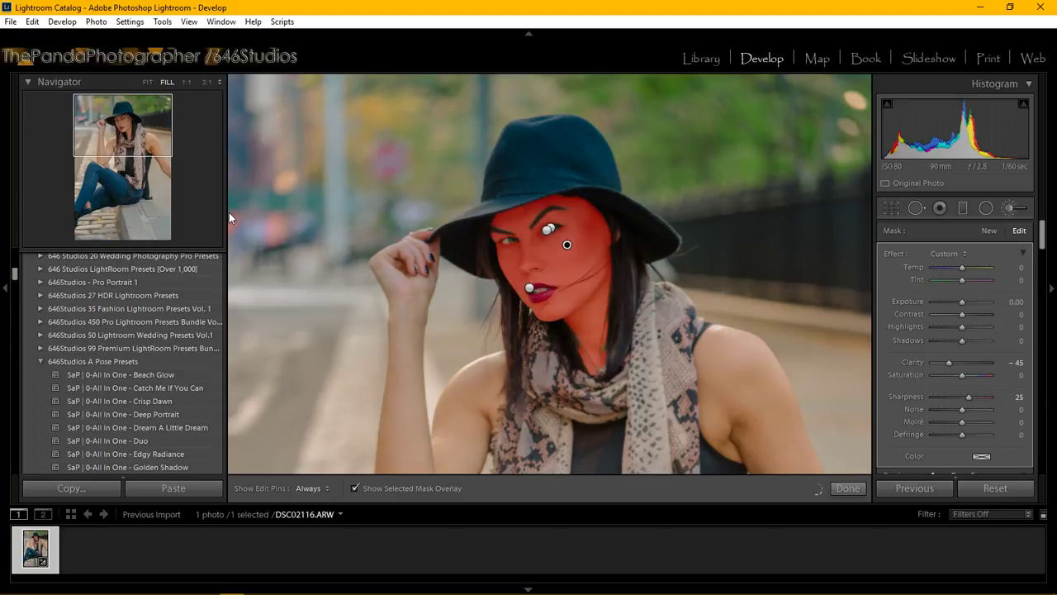
left_click(355, 488)
left_click(356, 488)
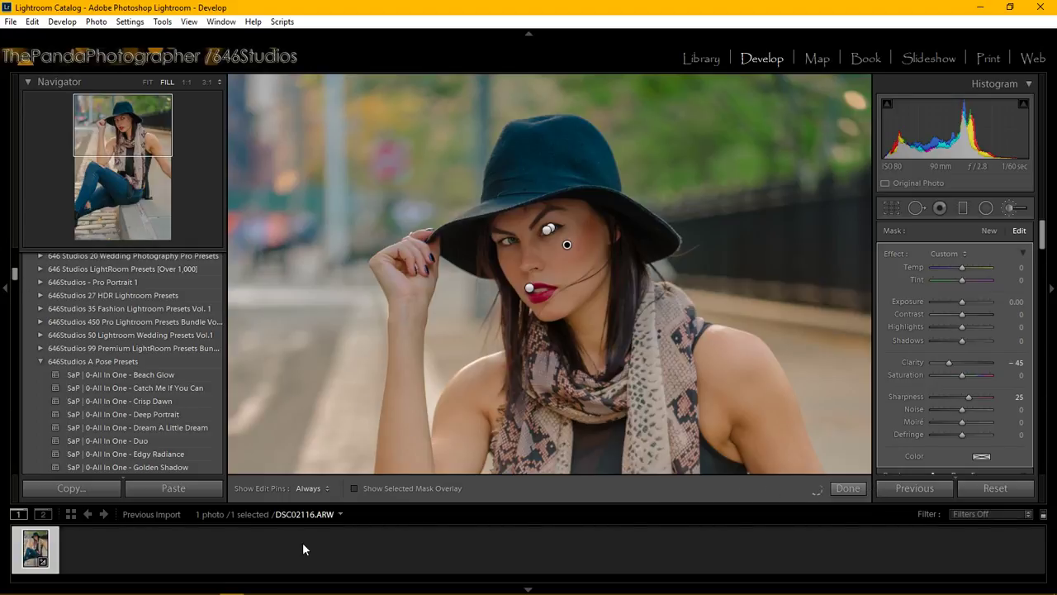
Step: Create a virtual copy of DSC02116.ARW, and close the secondary display window
right_click(28, 551)
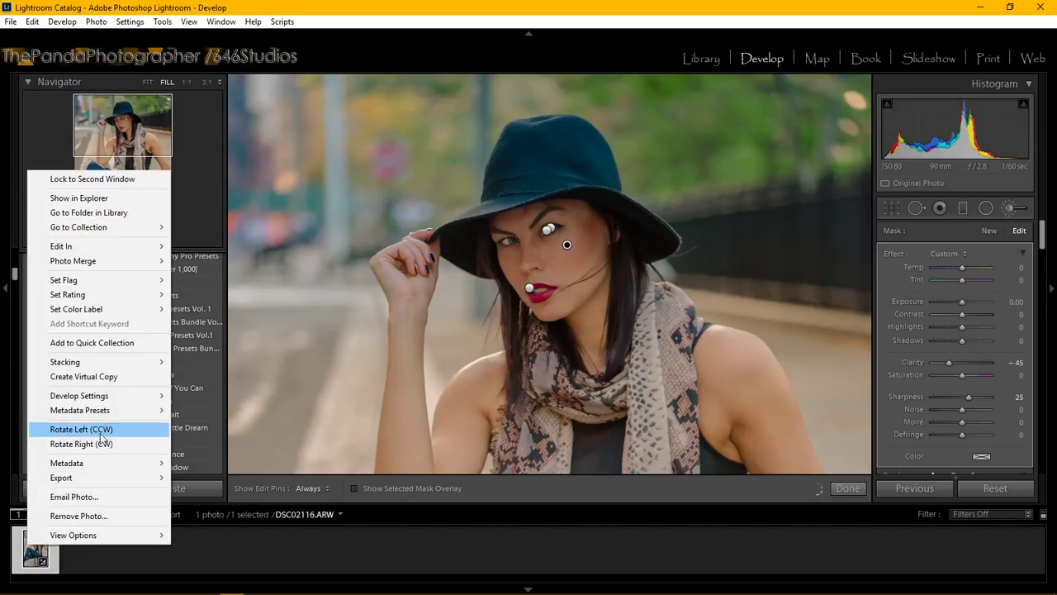
left_click(116, 376)
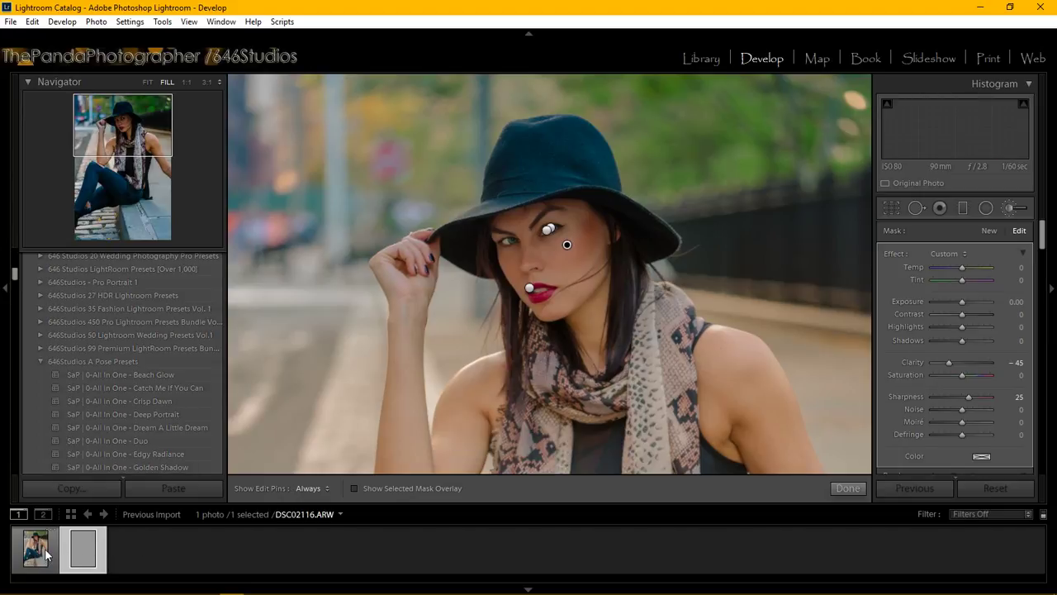
left_click(88, 553)
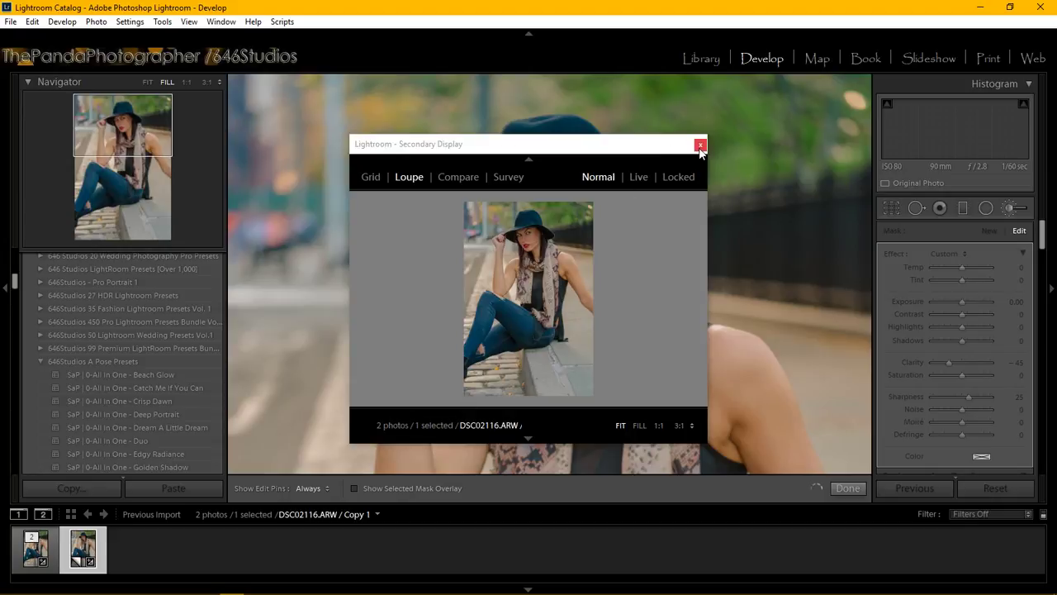
left_click(701, 145)
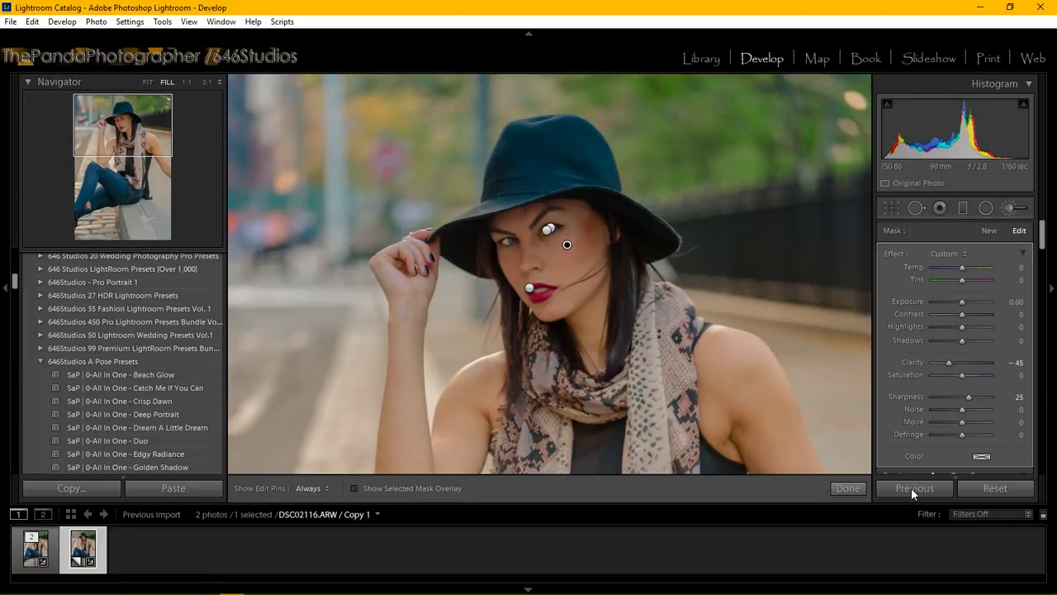
Step: Reset the virtual copy's develop settings, and restore the edited look with the previous settings
left_click(997, 487)
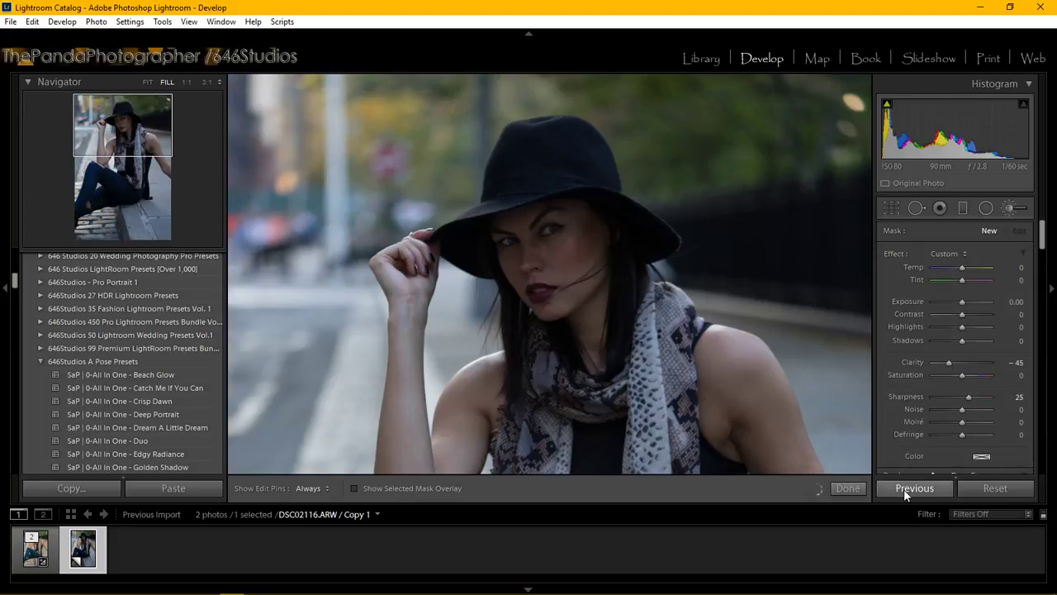
left_click(905, 488)
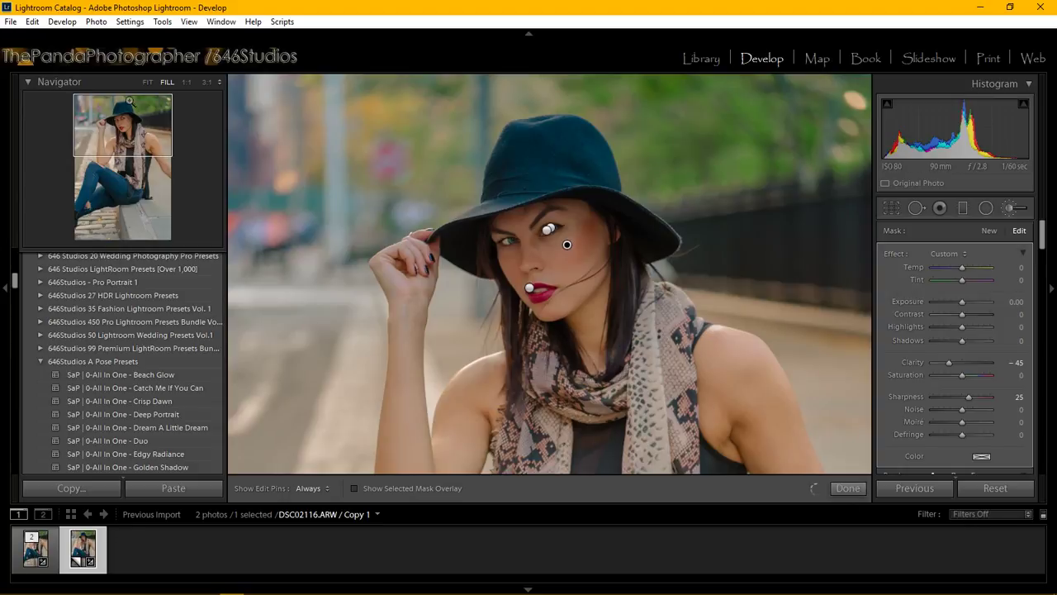
Step: Brush the softening effect onto the skin of the model's raised arm, and finish the adjustment brush edit
left_click(115, 135)
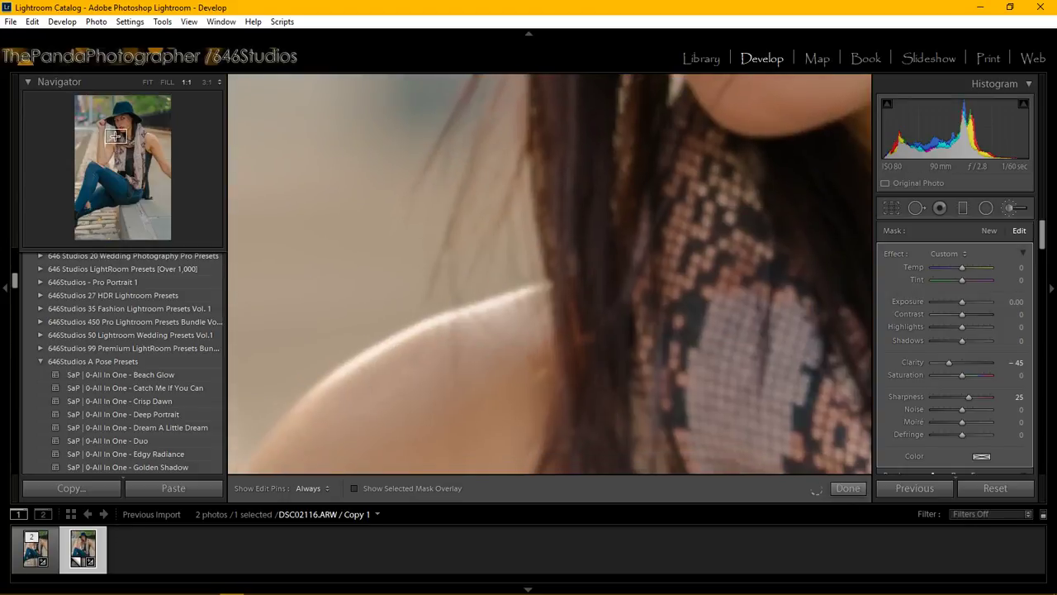
left_click(167, 82)
mouse_move(133, 143)
left_mouse_down()
mouse_move(131, 157)
mouse_move(149, 144)
left_mouse_up()
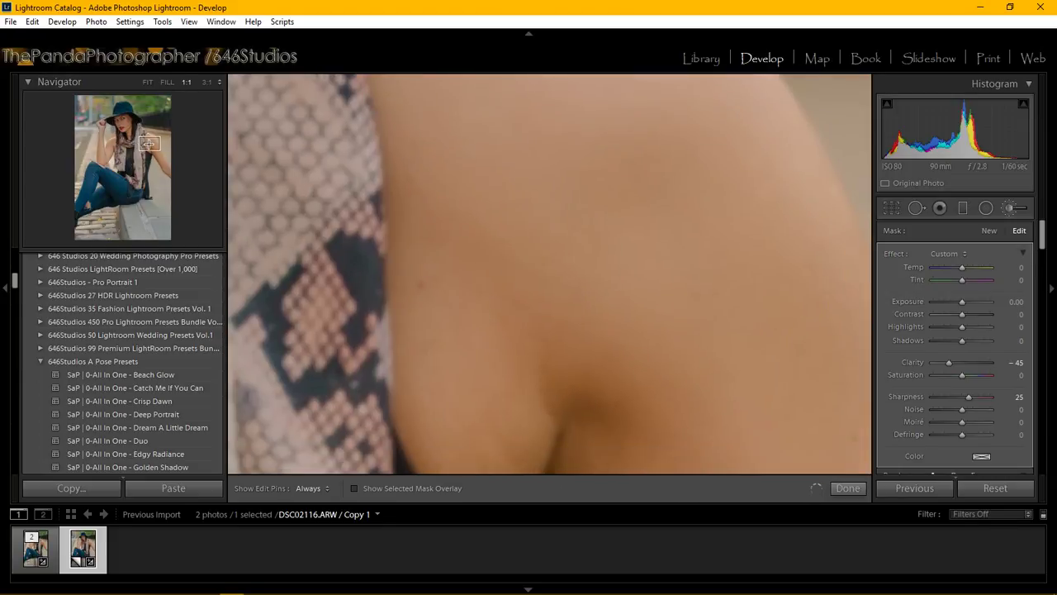
left_click(150, 84)
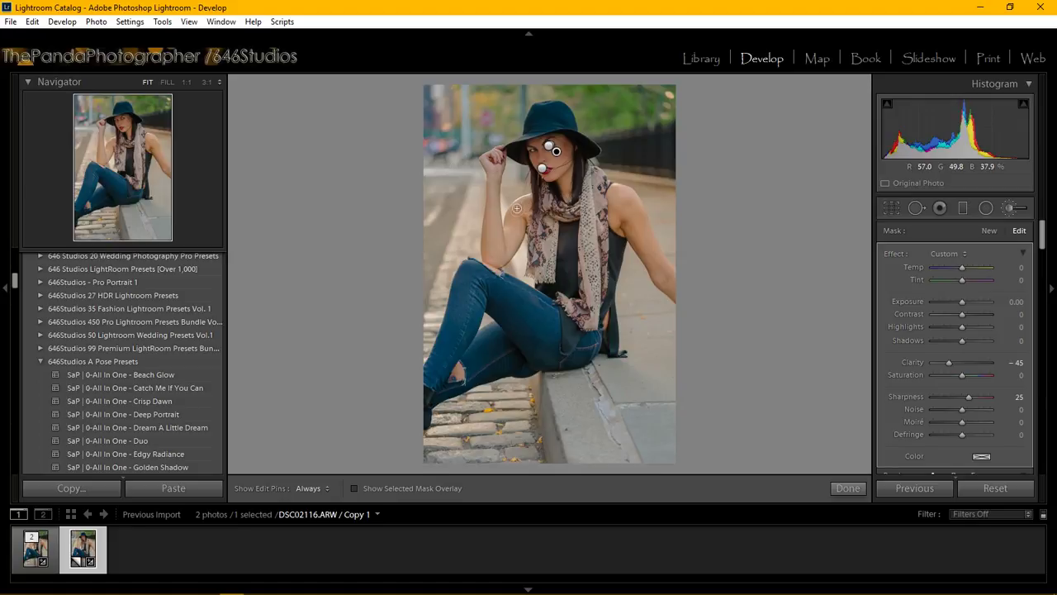
key("h")
mouse_move(490, 259)
left_mouse_down()
mouse_move(494, 249)
mouse_move(491, 205)
mouse_move(486, 242)
mouse_move(495, 258)
mouse_move(527, 199)
mouse_move(512, 211)
mouse_move(508, 234)
mouse_move(526, 202)
mouse_move(494, 246)
left_mouse_up()
key("h")
key("h")
key("h")
key("h")
key("h")
key("h")
key("h")
key("h")
key("h")
key("h")
key("h")
left_click(840, 487)
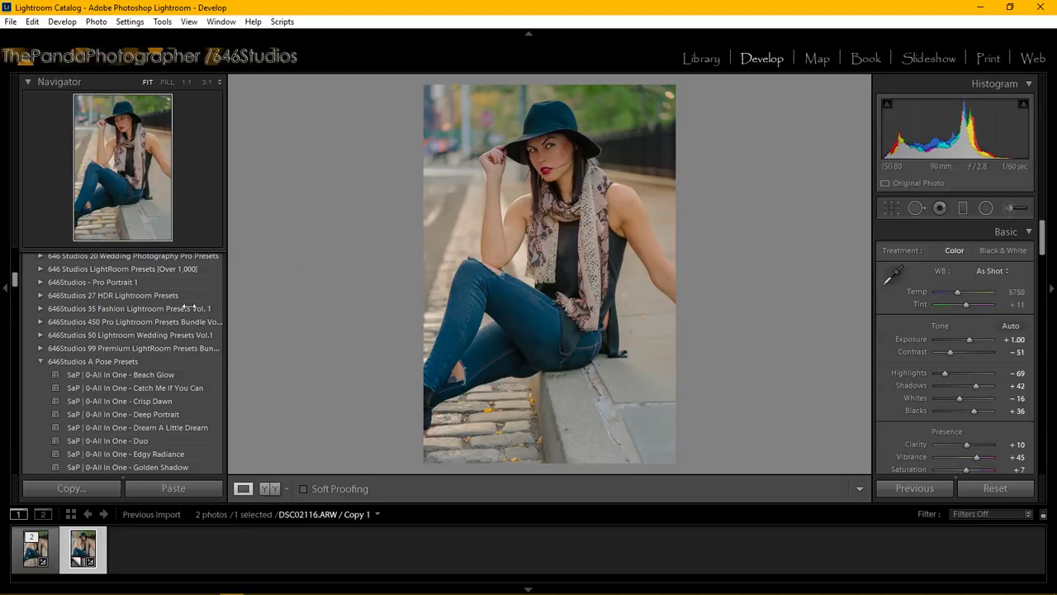
Step: Switch to Chrome to check the Live Dashboard's stream preview and analytics, and return to Lightroom
scroll(172, 355, "down", 3)
scroll(172, 355, "down", 3)
mouse_move(279, 588)
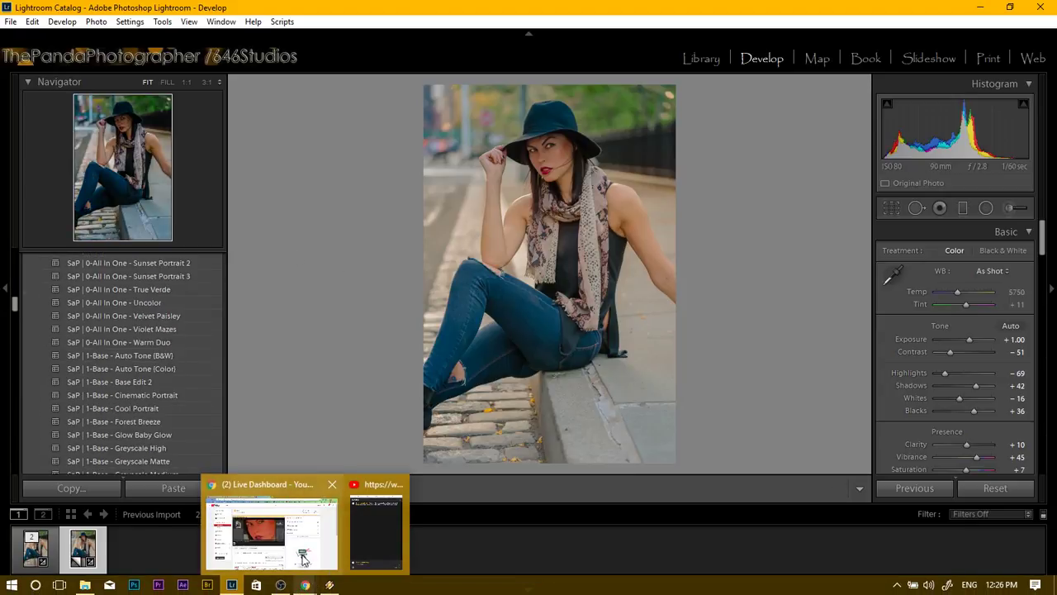
left_click(311, 535)
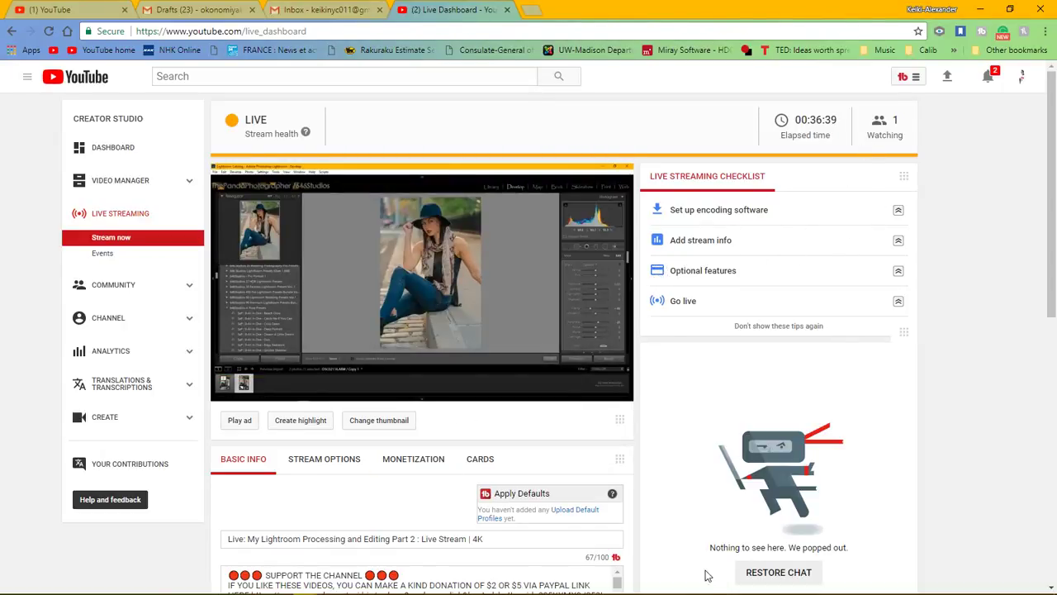
mouse_move(495, 344)
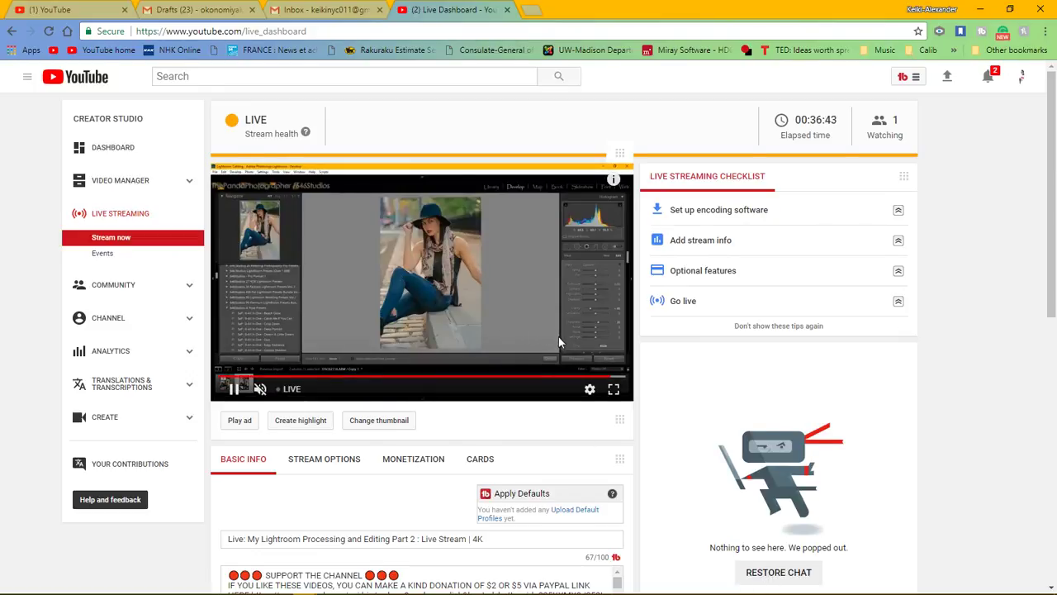
scroll(558, 336, "down", 3)
scroll(566, 365, "down", 2)
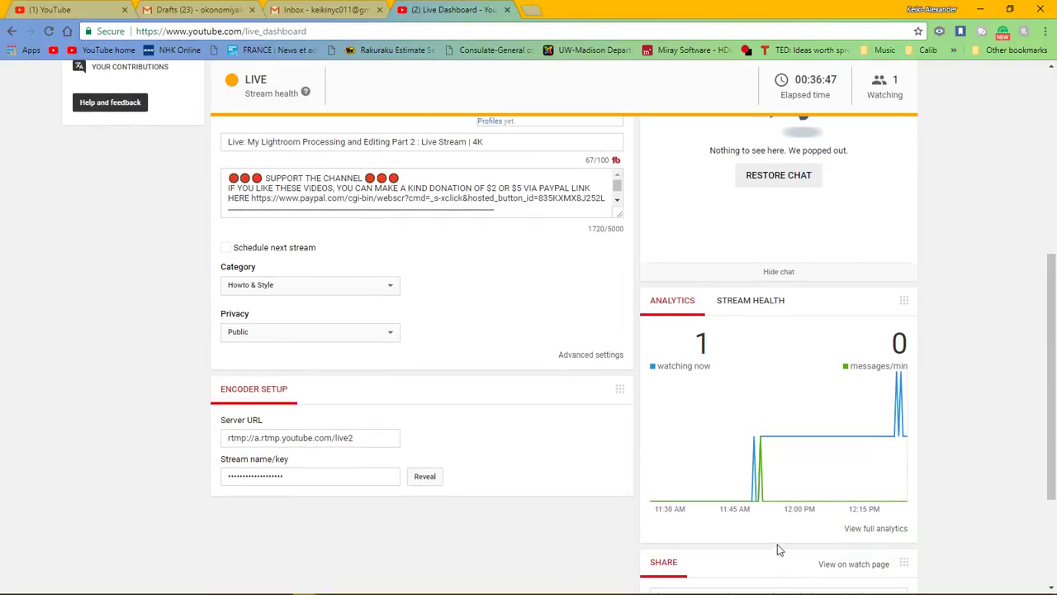
scroll(770, 536, "up", 6)
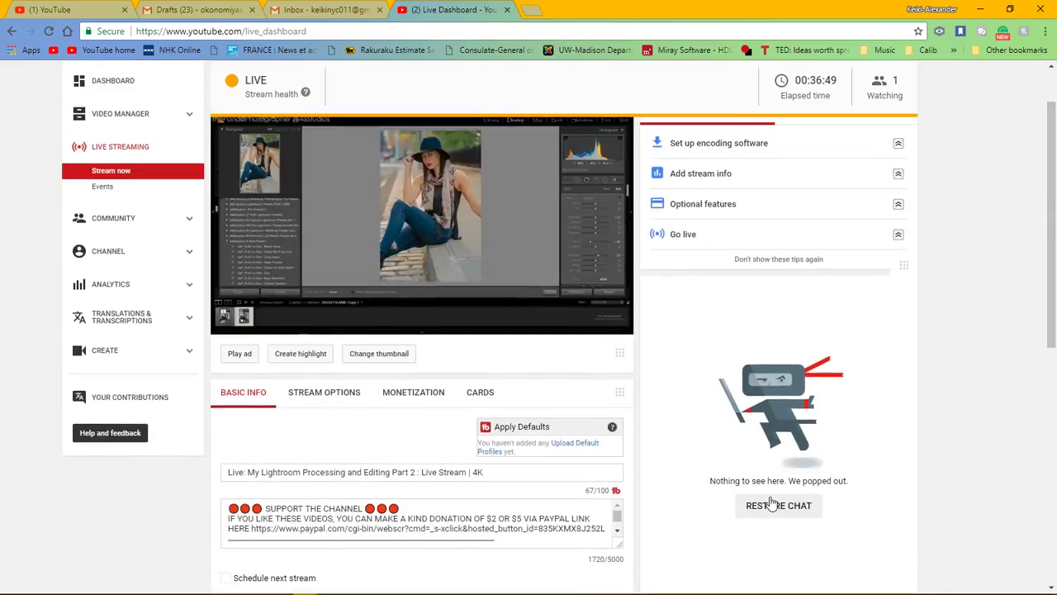
left_click(981, 10)
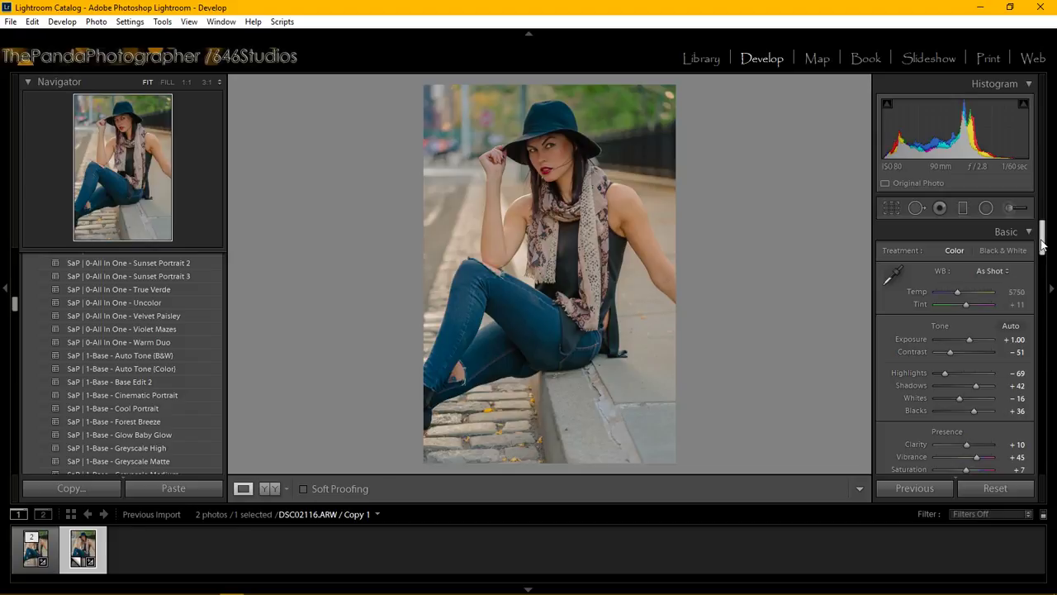
Step: Review the copy's sharpening and lens correction settings, and apply the SaP | 2-Exposure - Brighten preset
left_click_drag(1042, 242, 1040, 371)
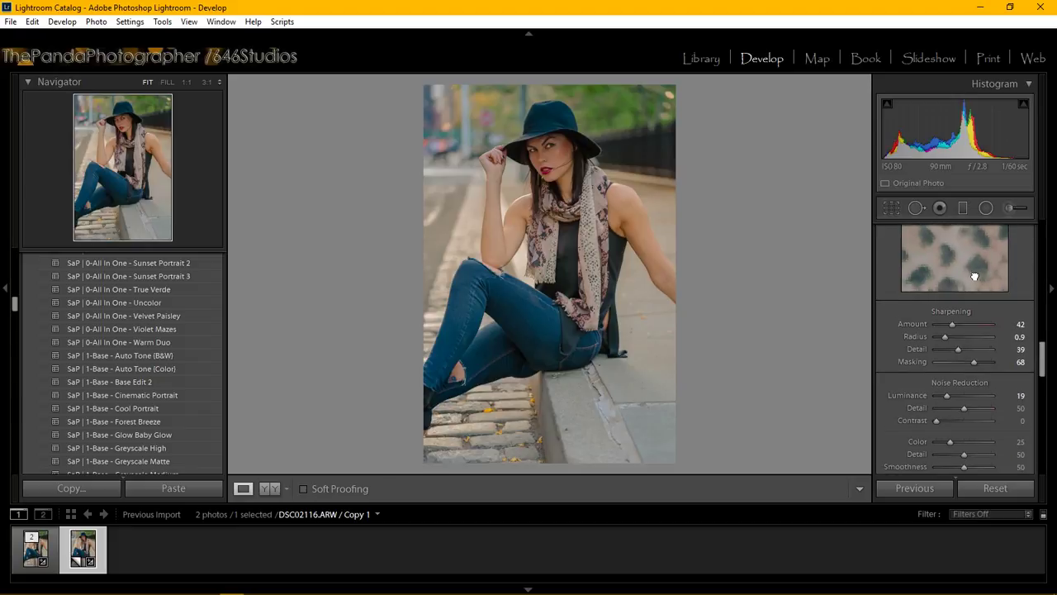
left_click_drag(1043, 355, 1045, 384)
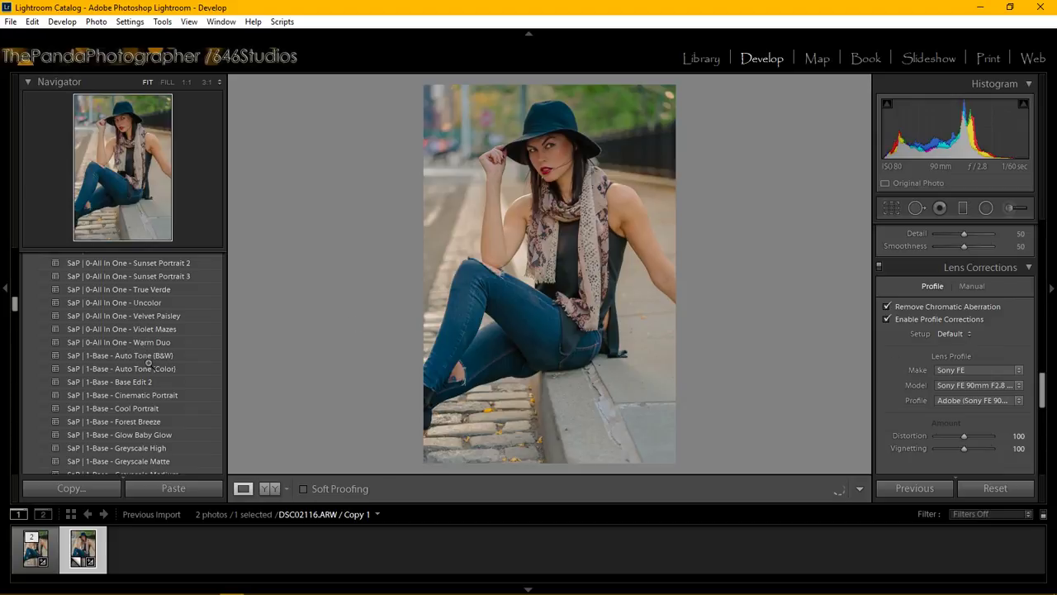
left_click_drag(14, 304, 15, 322)
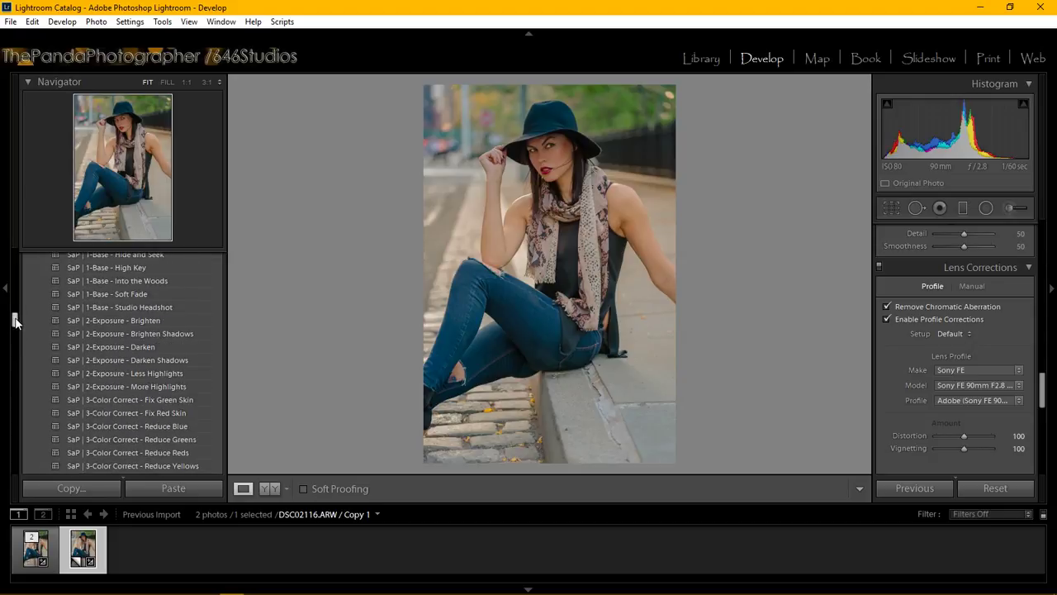
left_click(161, 319)
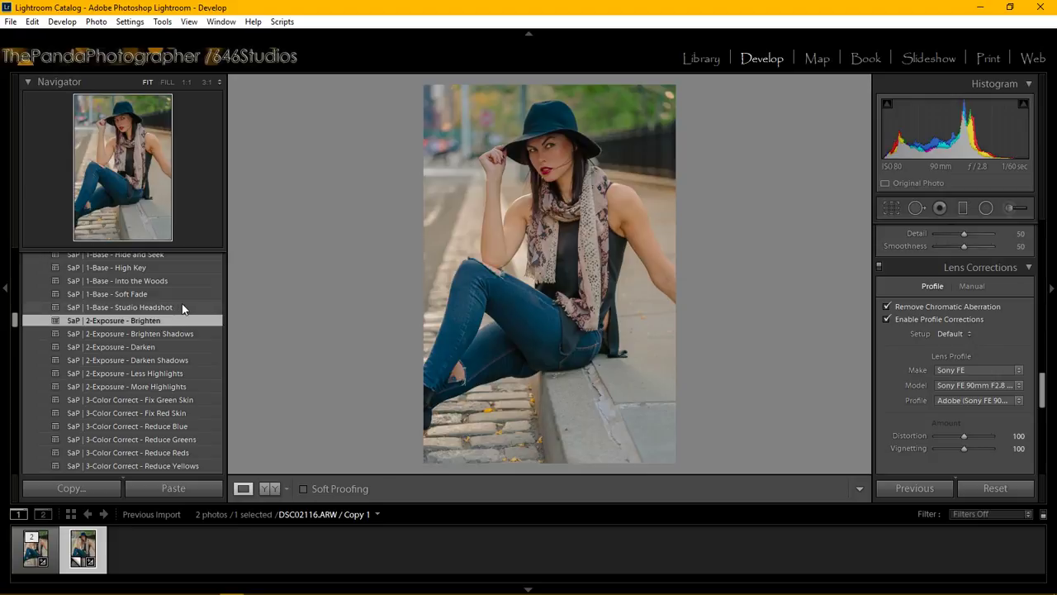
Step: Try the SaP | 2-Exposure - More Highlights preset on the virtual copy, and undo it
left_click(165, 385)
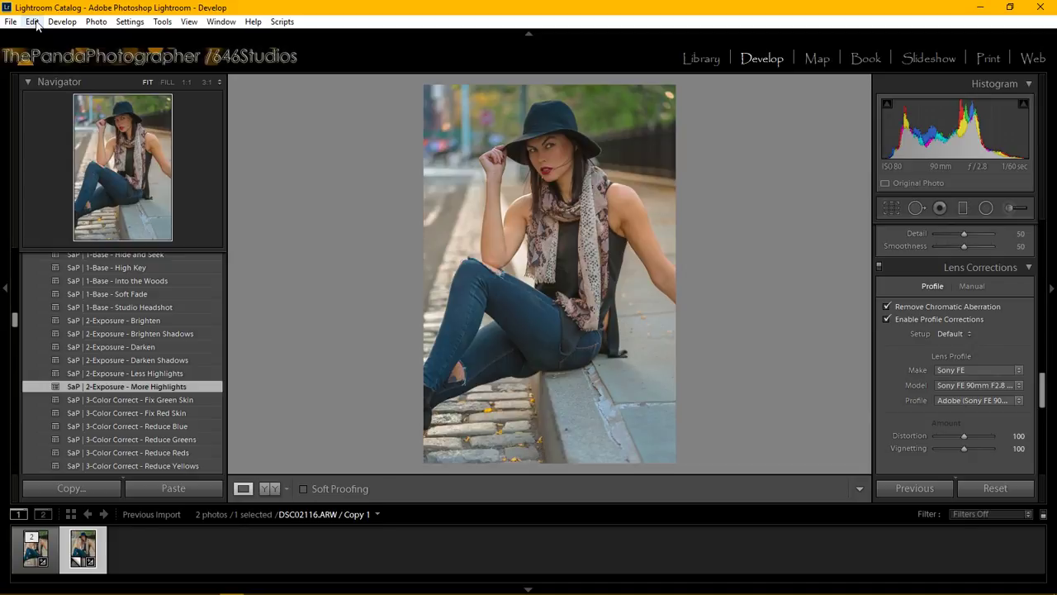
left_click(33, 23)
left_click(50, 35)
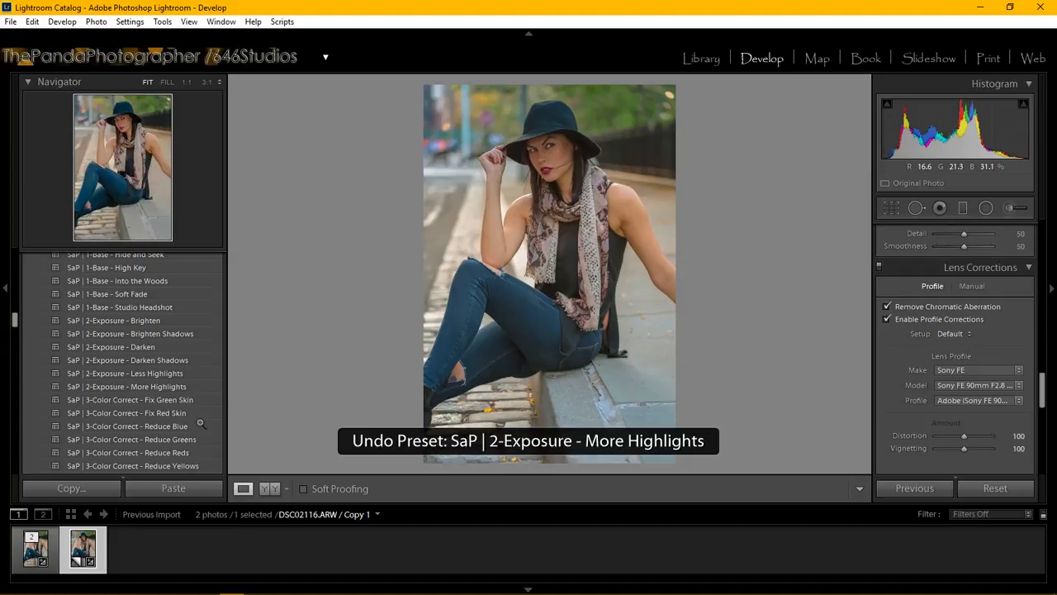
Step: Try the SaP | 3-Color Correct - Fix Red Skin preset on the virtual copy, and undo it
scroll(198, 351, "down", 5)
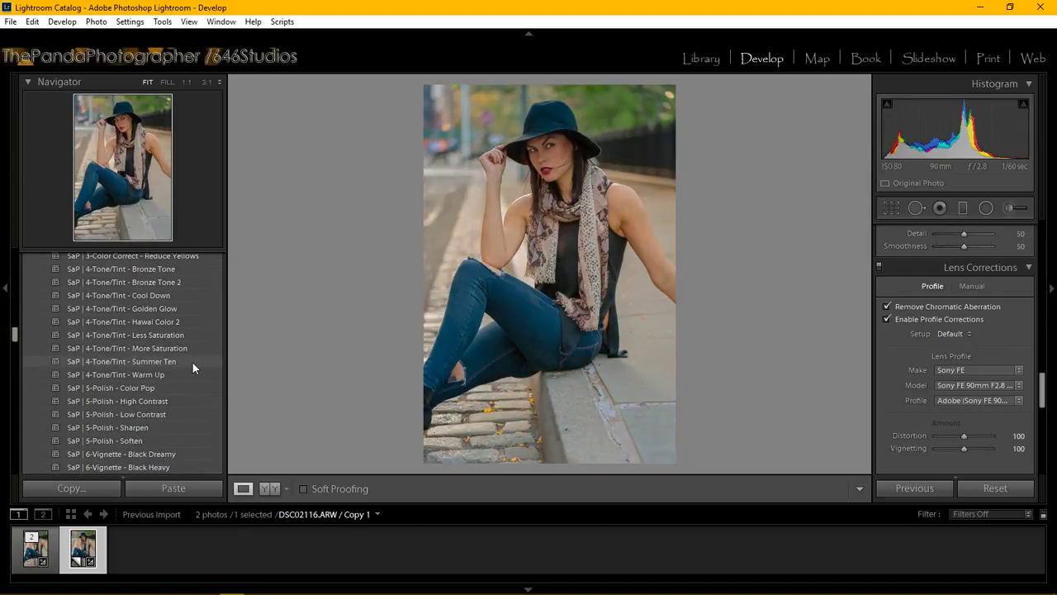
scroll(189, 355, "up", 2)
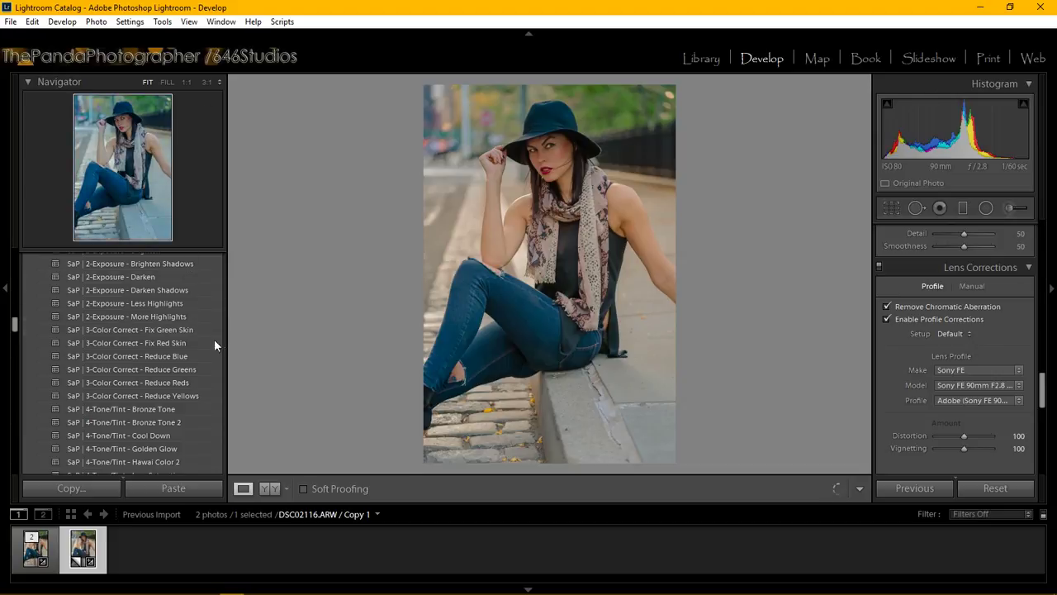
left_click(189, 341)
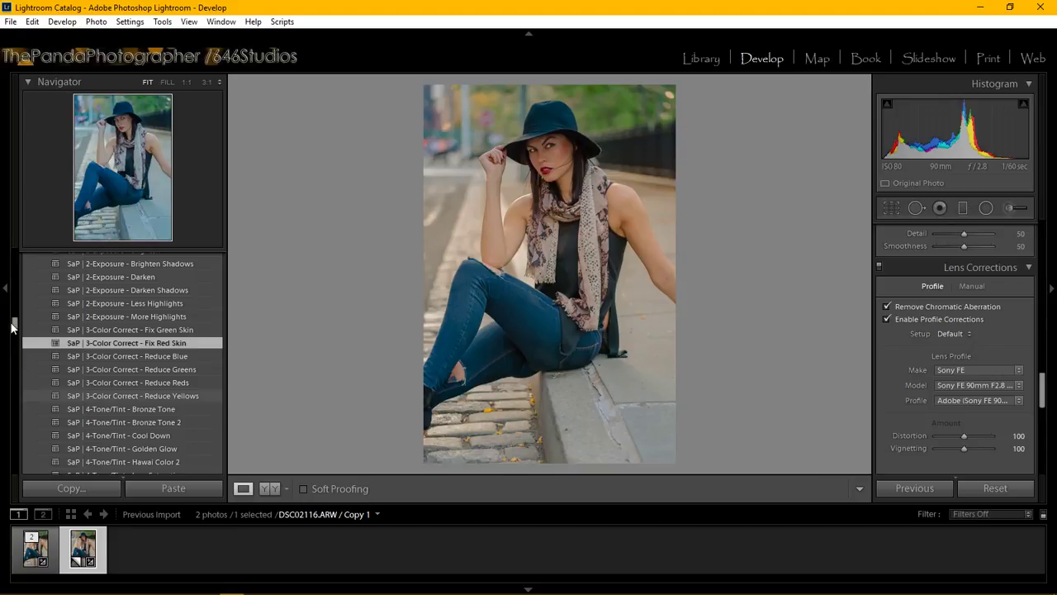
scroll(14, 326, "down", 2)
scroll(159, 358, "up", 1)
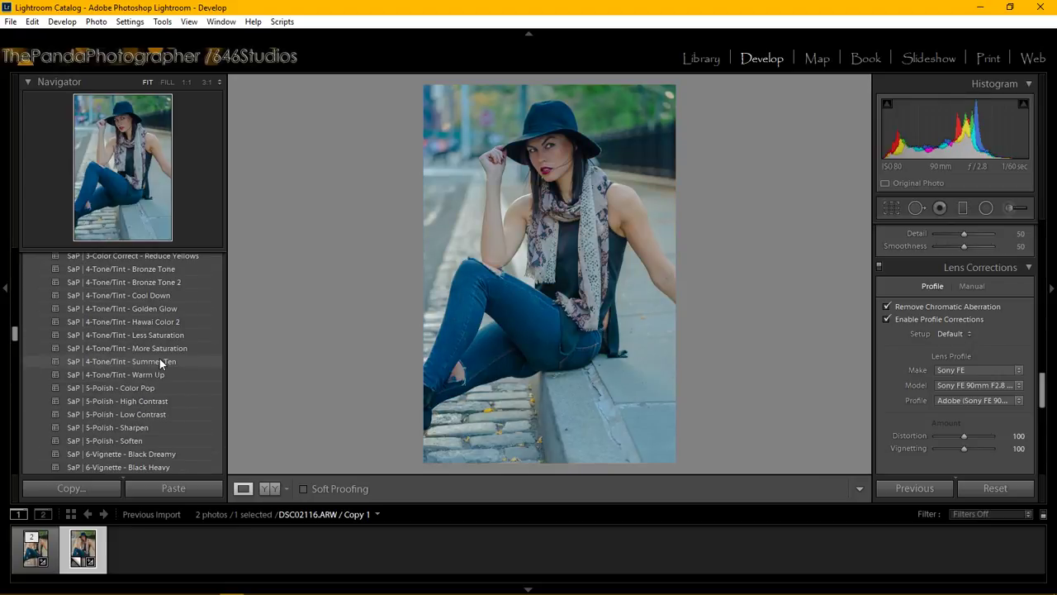
left_click(160, 358)
left_click(33, 21)
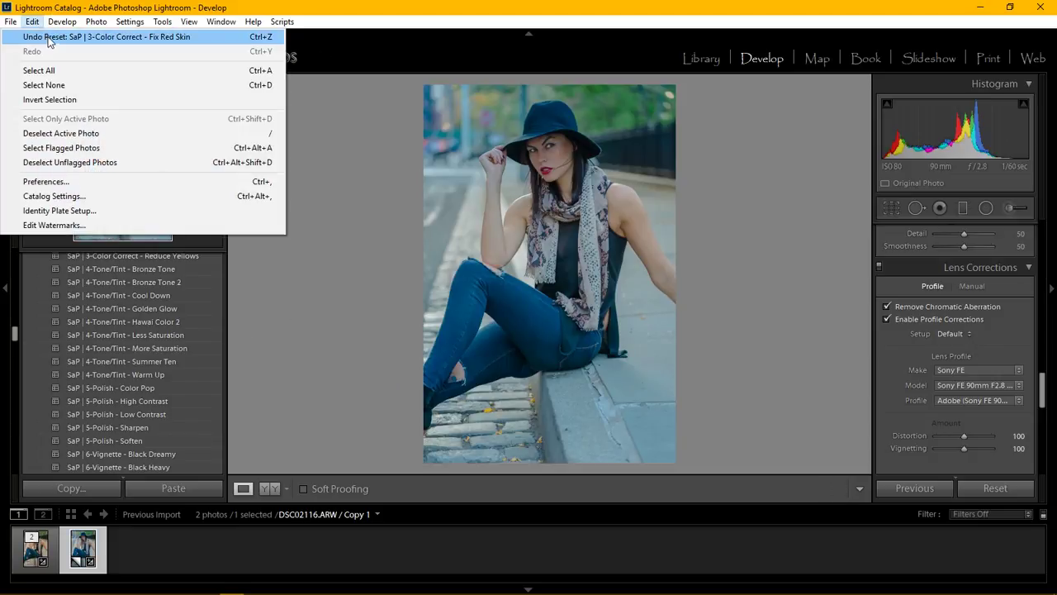
left_click(50, 38)
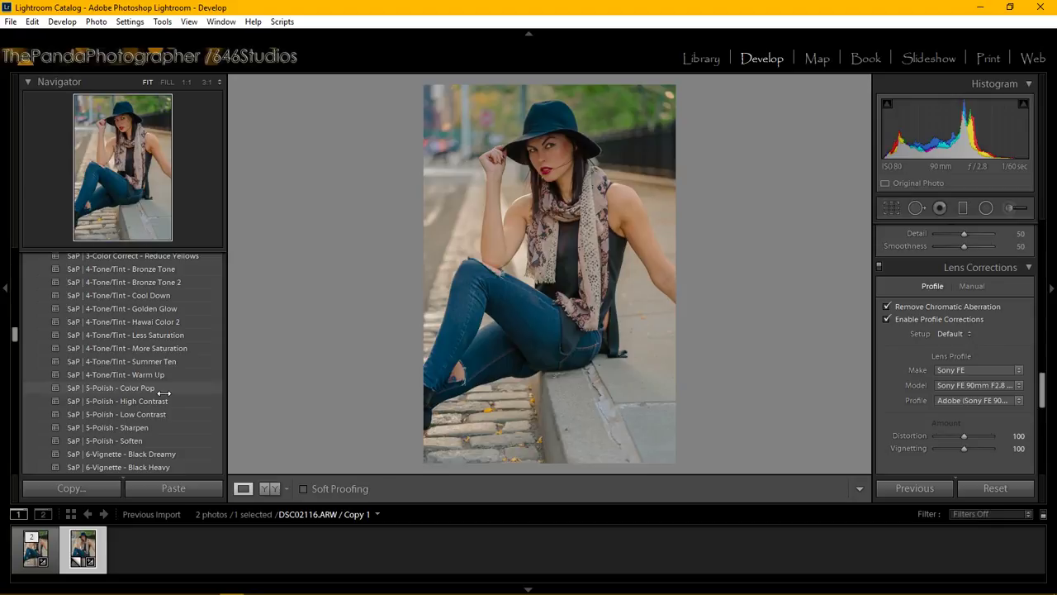
Step: Apply the SaP | 5-Polish - Color Pop preset to the virtual copy
left_click(164, 391)
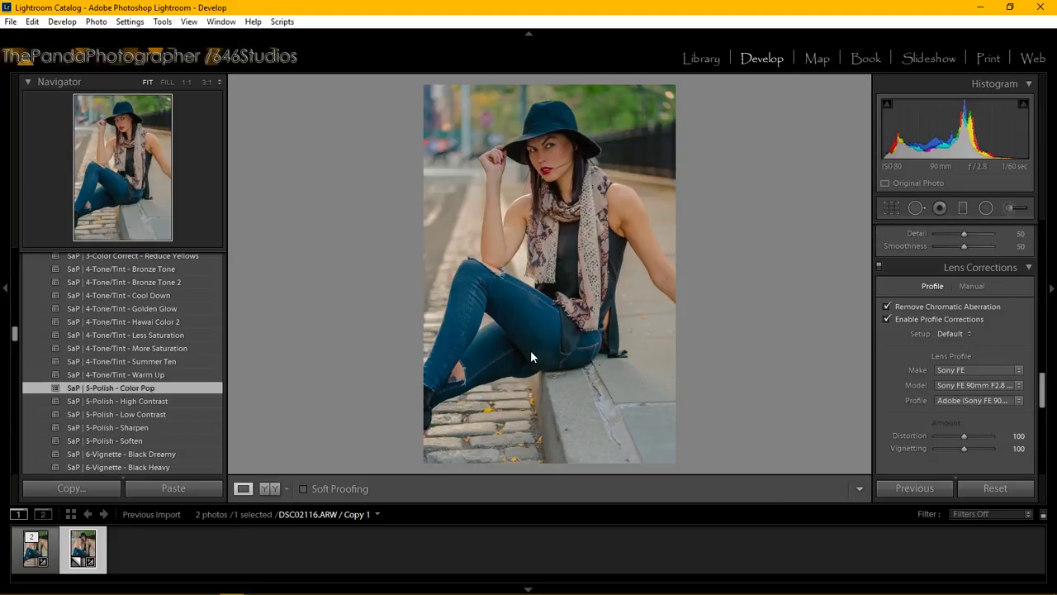
Step: Crop the portrait tighter around the model, cutting off her boots and the lower cobblestones, and reposition the frame over her before committing
left_click(891, 208)
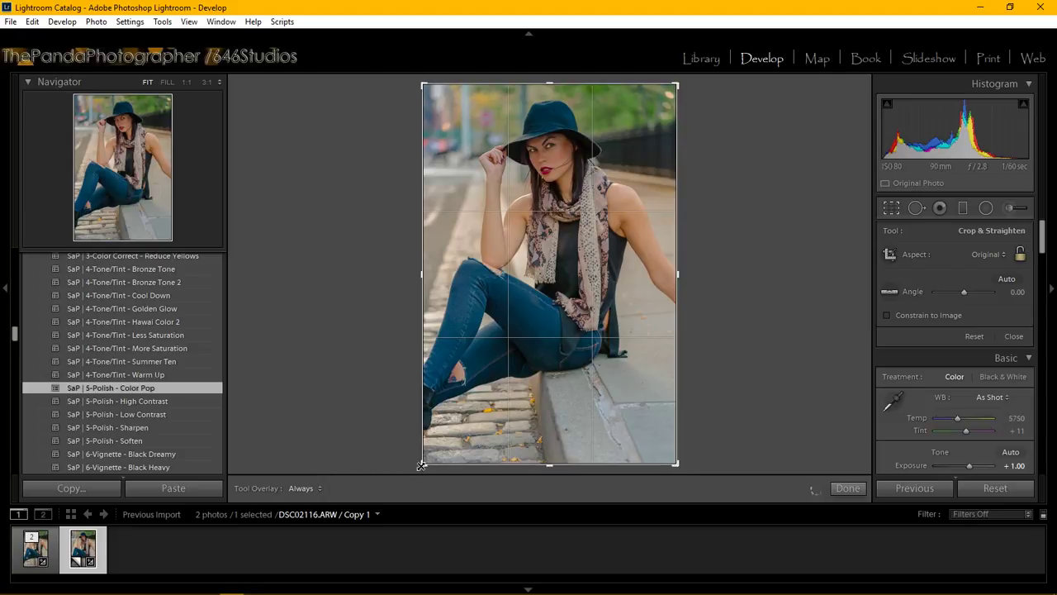
left_click_drag(423, 458, 429, 417)
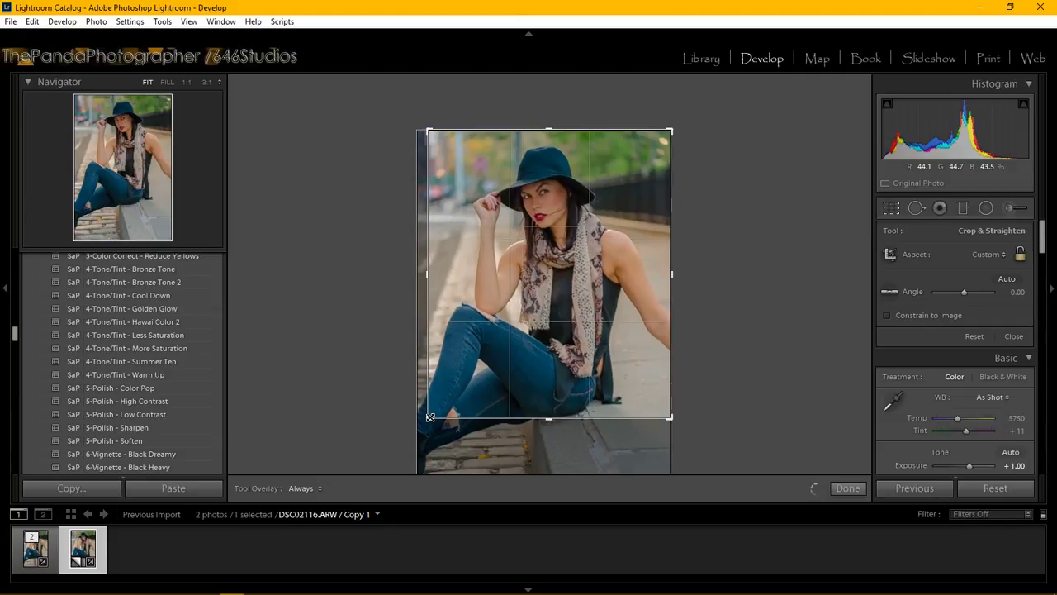
left_click_drag(429, 417, 453, 427)
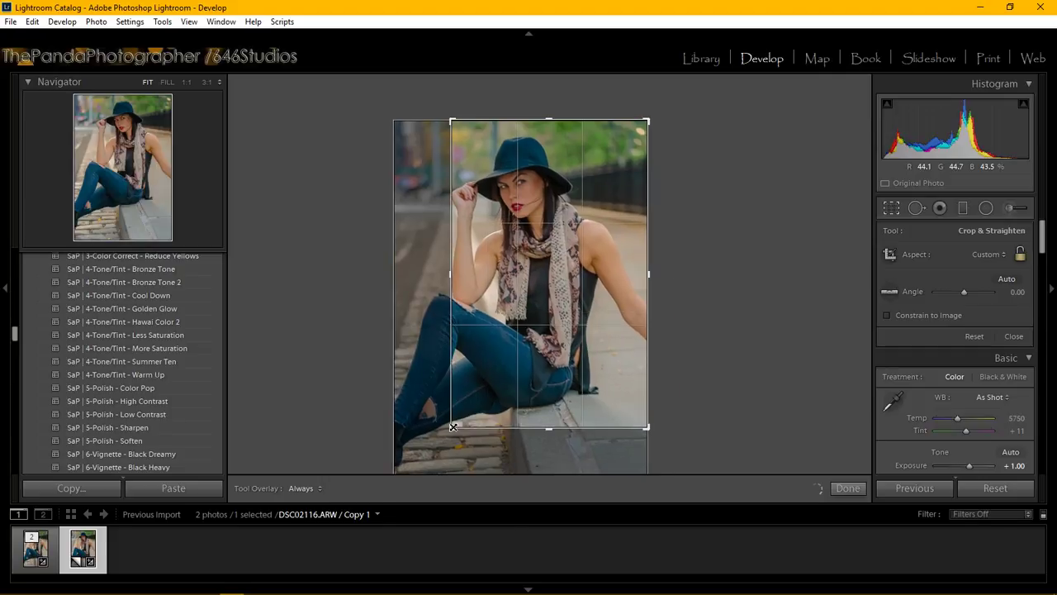
left_click_drag(453, 427, 452, 432)
left_click_drag(556, 338, 556, 331)
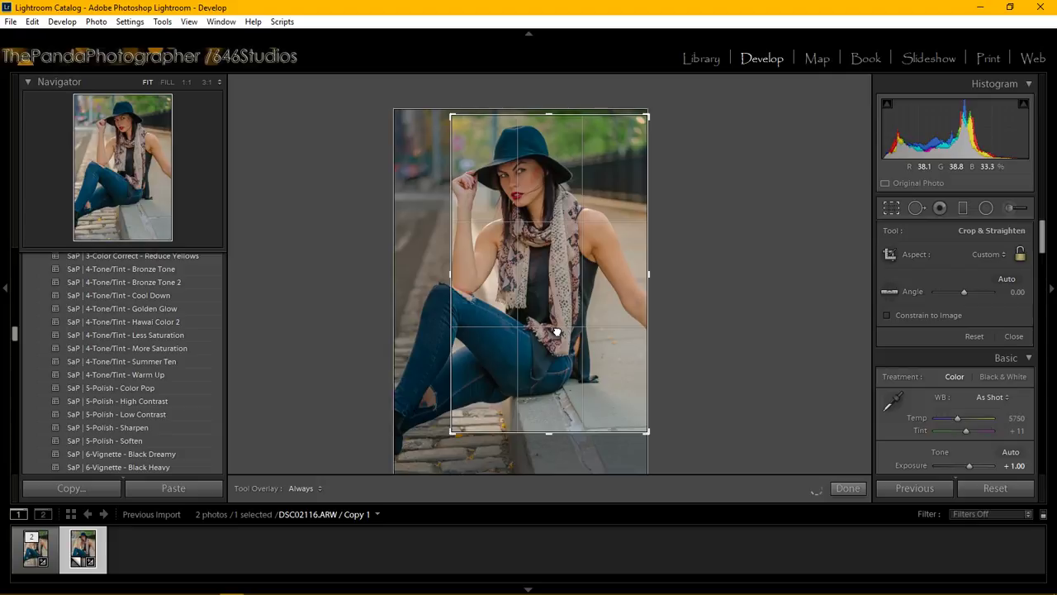
left_click_drag(556, 331, 578, 356)
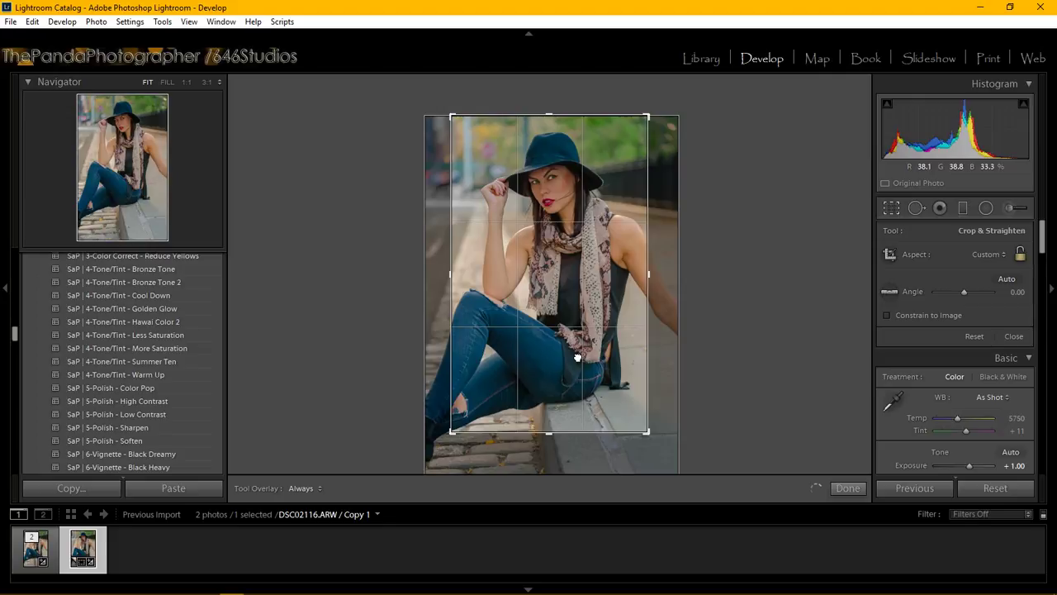
left_click_drag(578, 357, 568, 356)
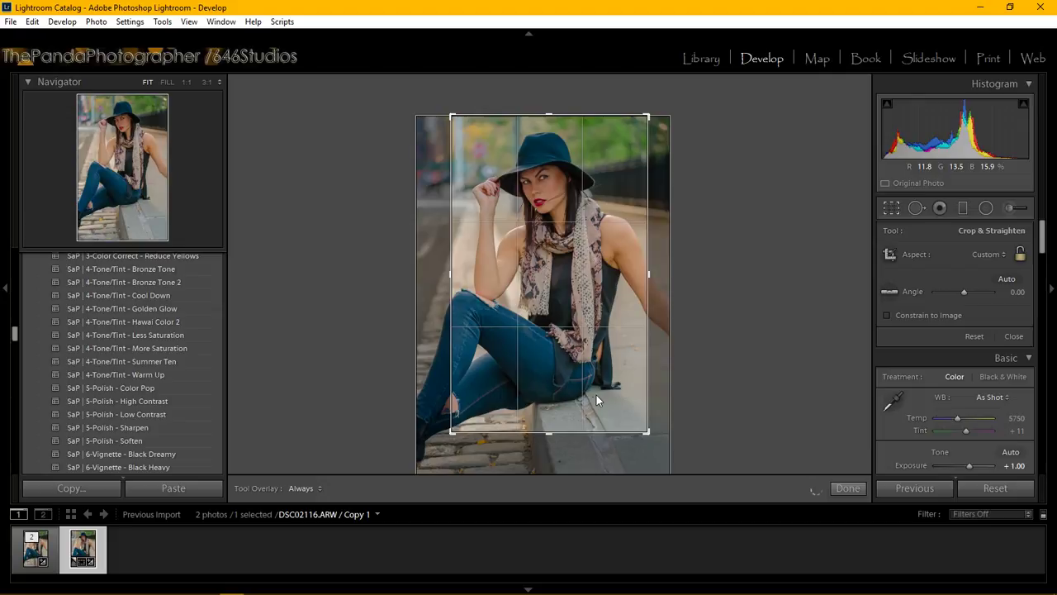
key("Return")
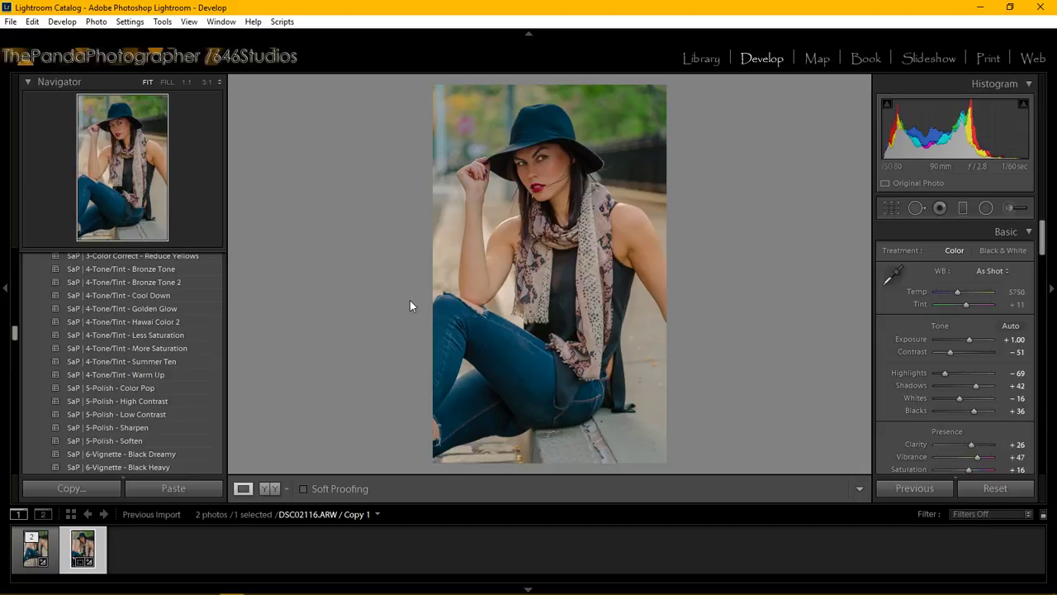
Step: Check the face at 1:1 and set the luminance noise reduction Contrast to 8, judging it with the grayscale preview
left_click(540, 162)
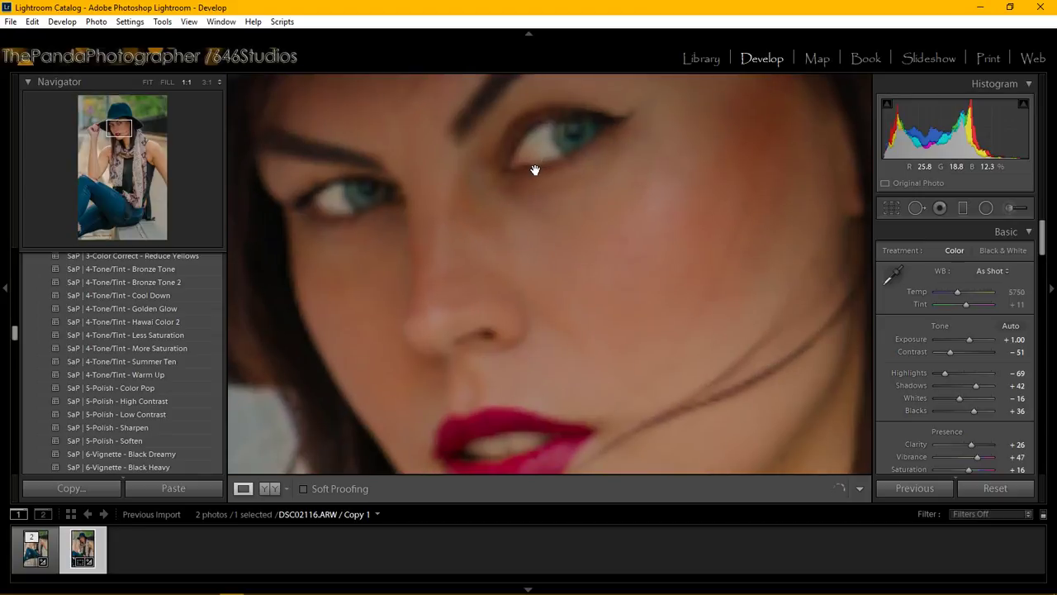
left_click(538, 192)
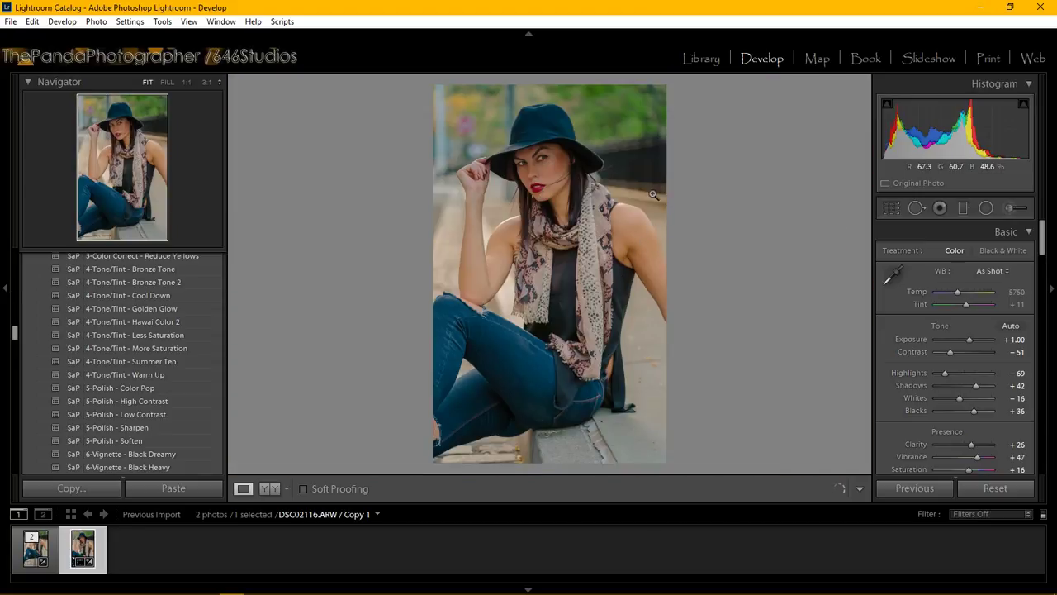
left_click_drag(1044, 260, 1050, 380)
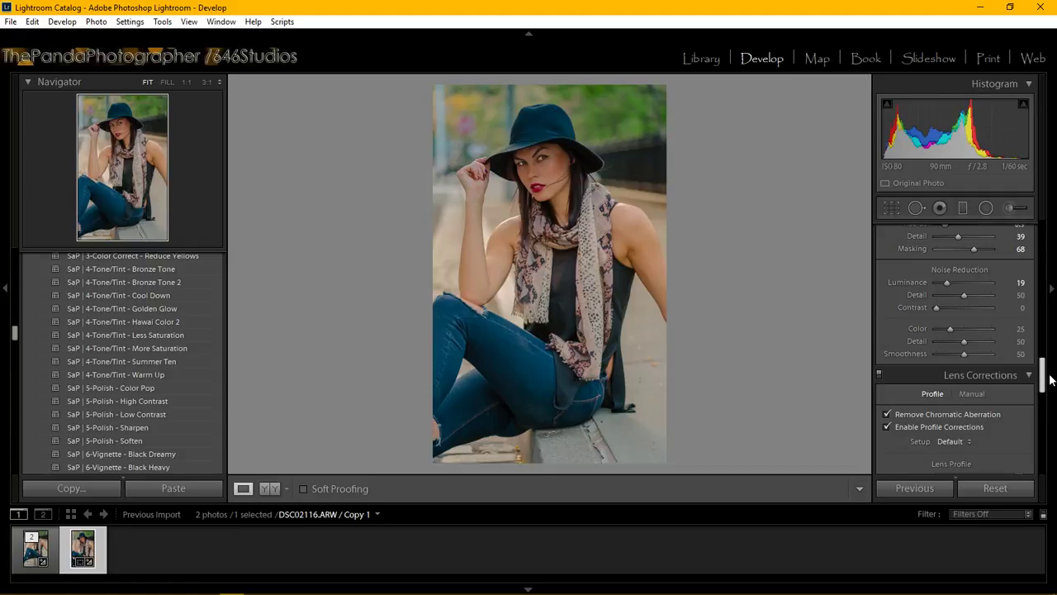
left_click_drag(1050, 377, 1050, 374)
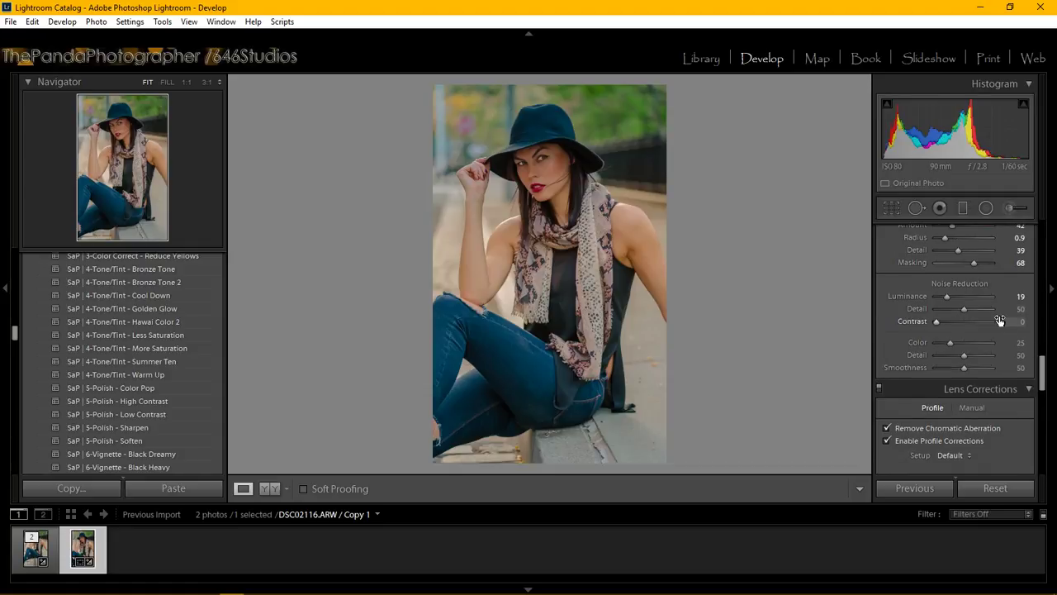
key("alt")
left_click_drag(936, 322, 947, 324)
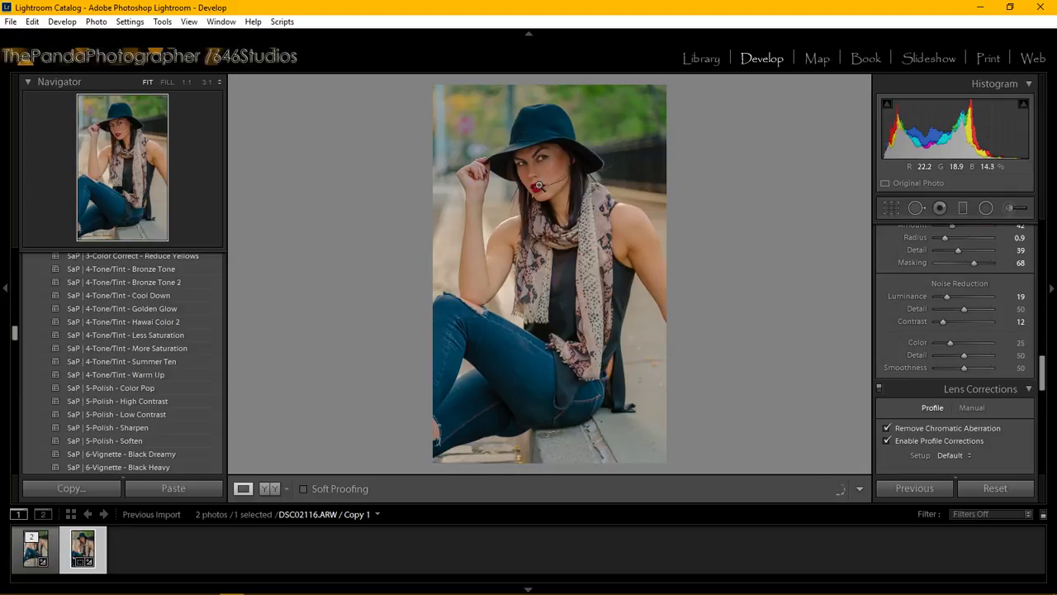
key("v")
key("v")
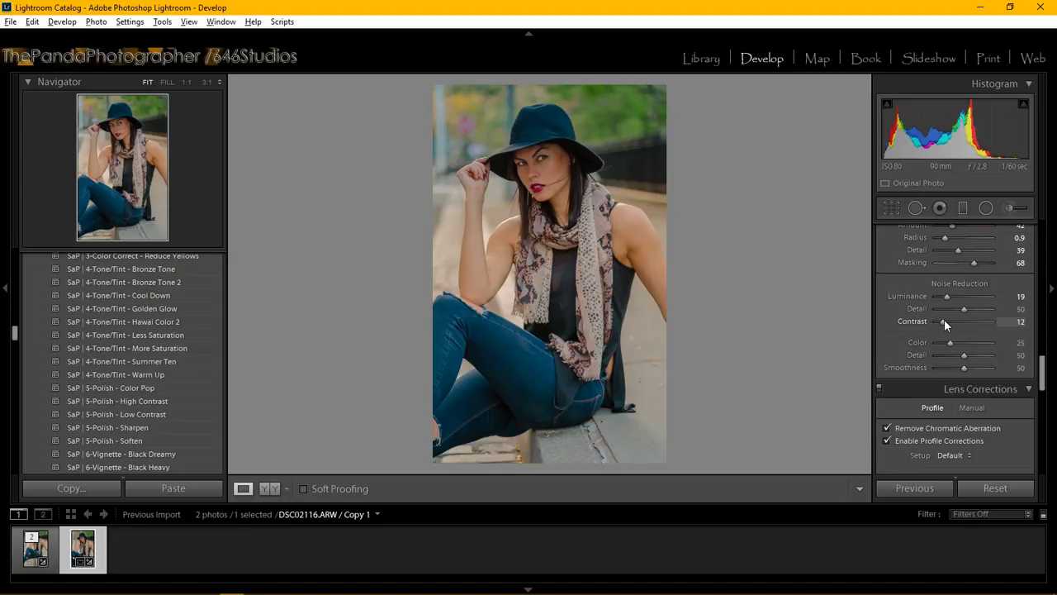
key("alt")
left_click_drag(942, 322, 943, 321)
key("alt")
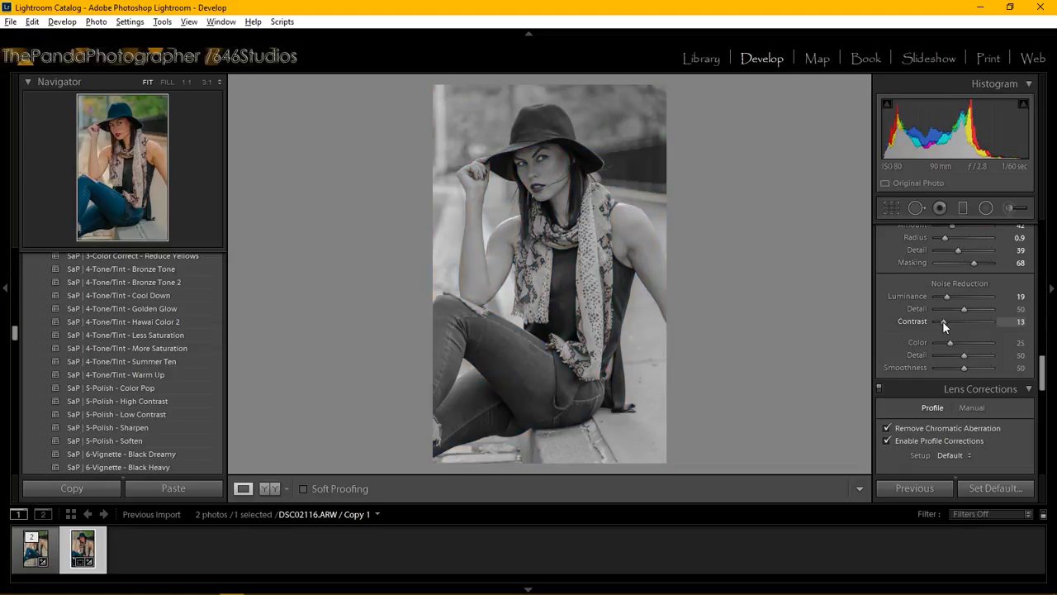
mouse_move(943, 322)
left_mouse_down()
mouse_move(977, 324)
mouse_move(917, 329)
mouse_move(985, 331)
mouse_move(940, 330)
left_mouse_up()
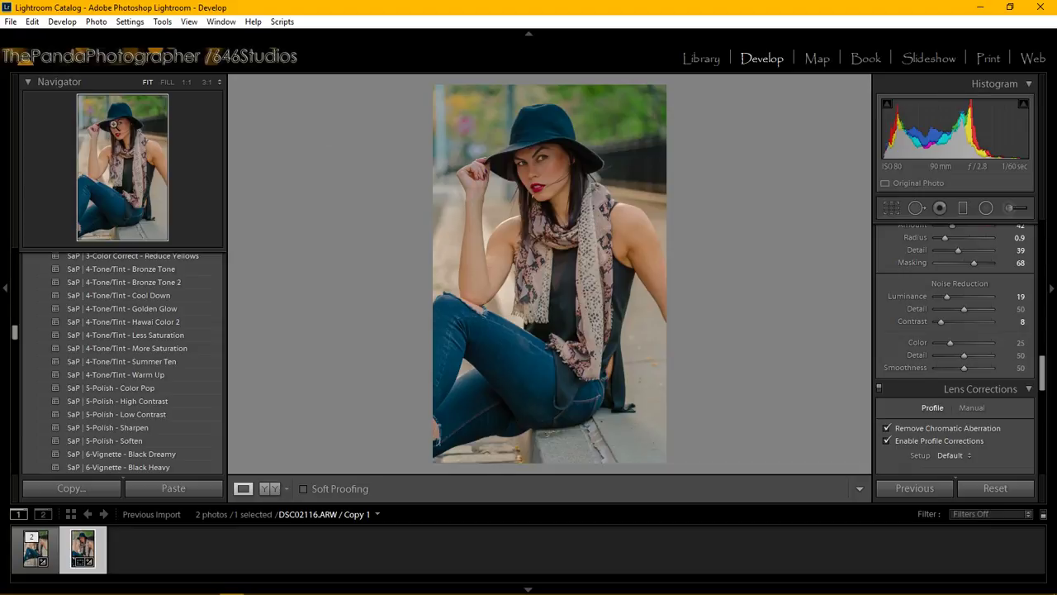
Step: Clone out the long white thread on the hat band with the Spot Removal brush at 1:1 view
left_click(116, 124)
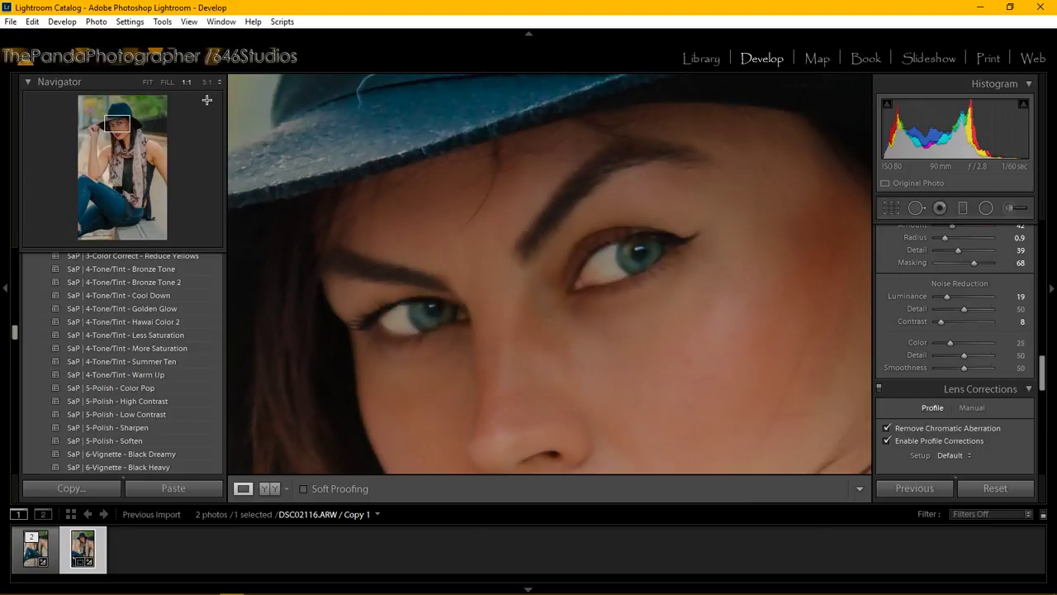
left_click(118, 121)
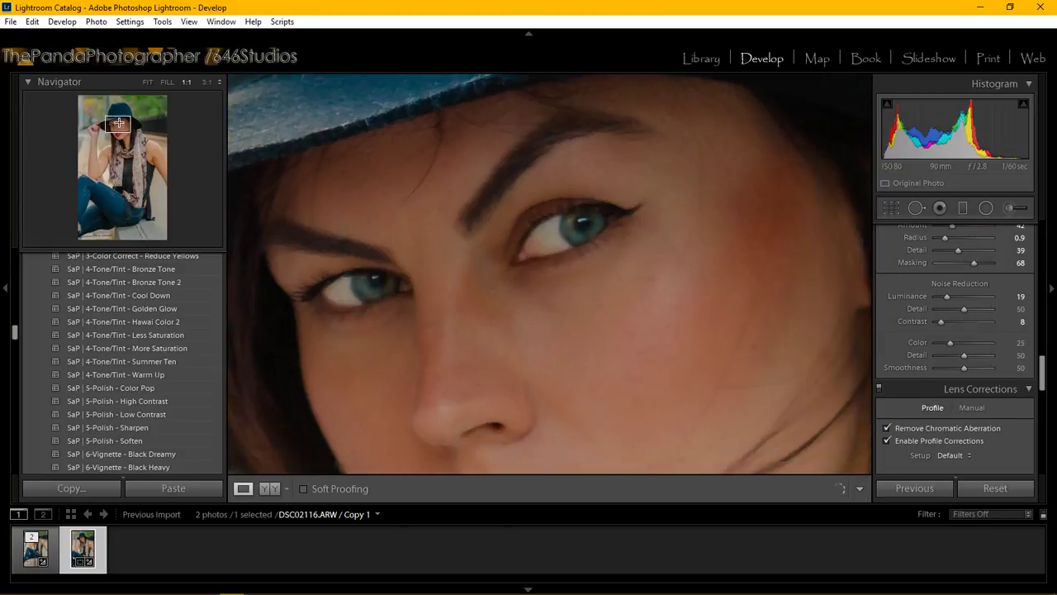
left_click_drag(118, 121, 115, 120)
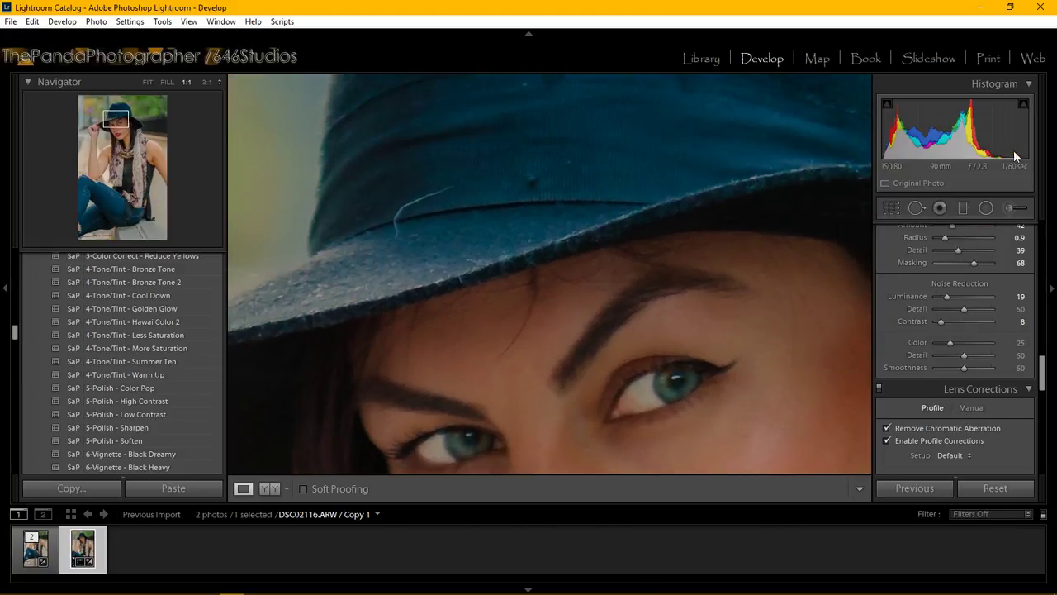
left_click(915, 208)
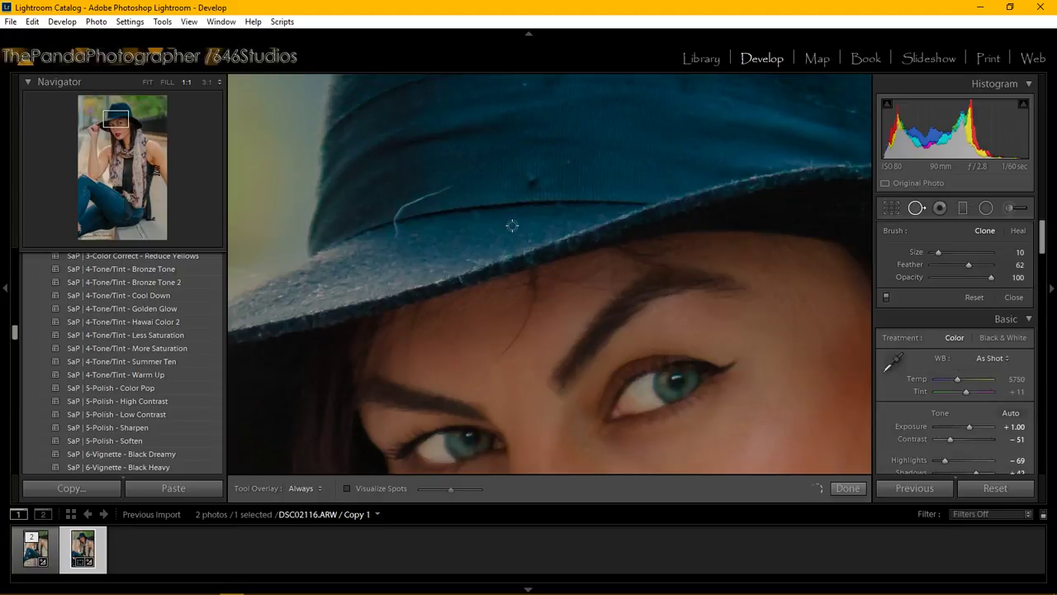
left_click(449, 185)
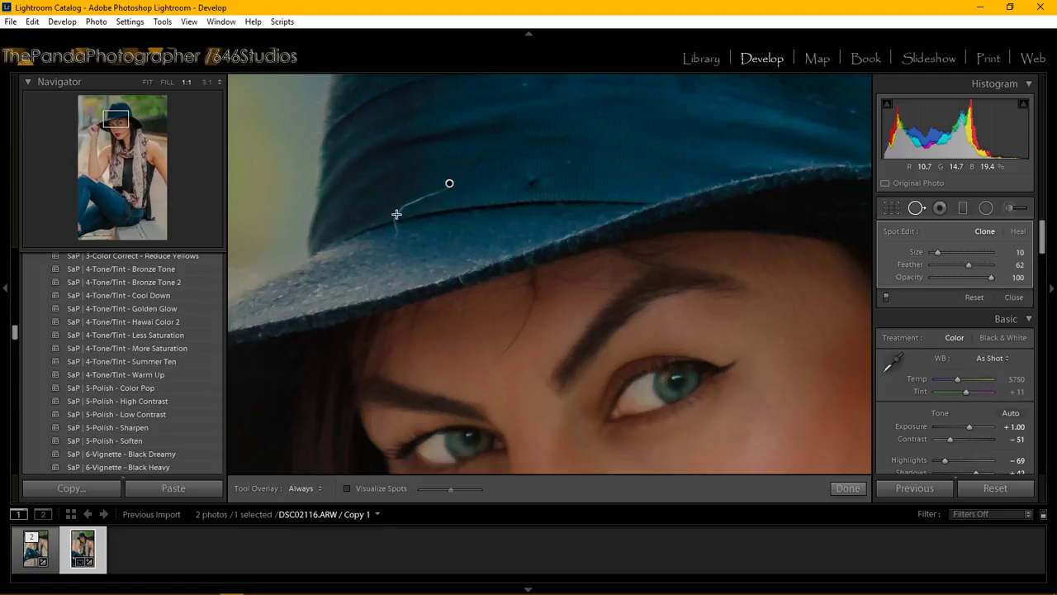
left_click_drag(397, 213, 398, 212)
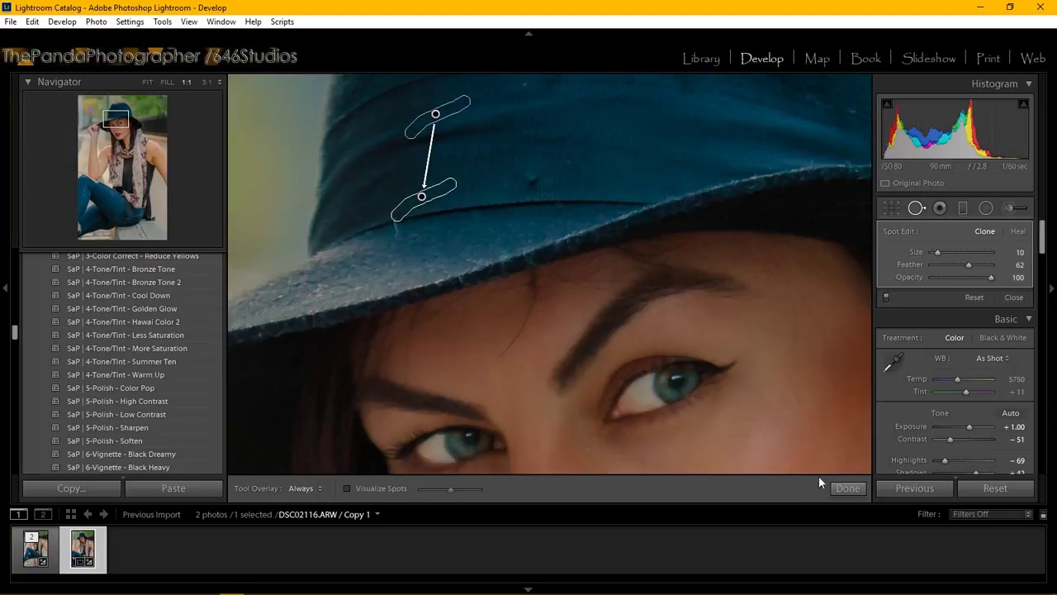
left_click(844, 488)
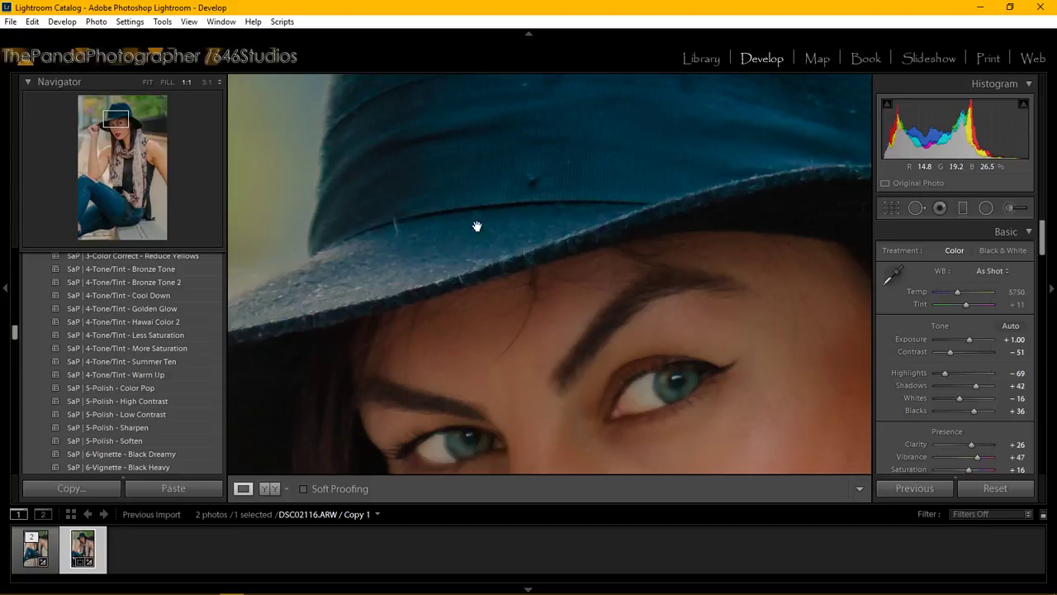
Step: Clone out the remaining short end of the thread where the hat band meets the brim
left_click(915, 208)
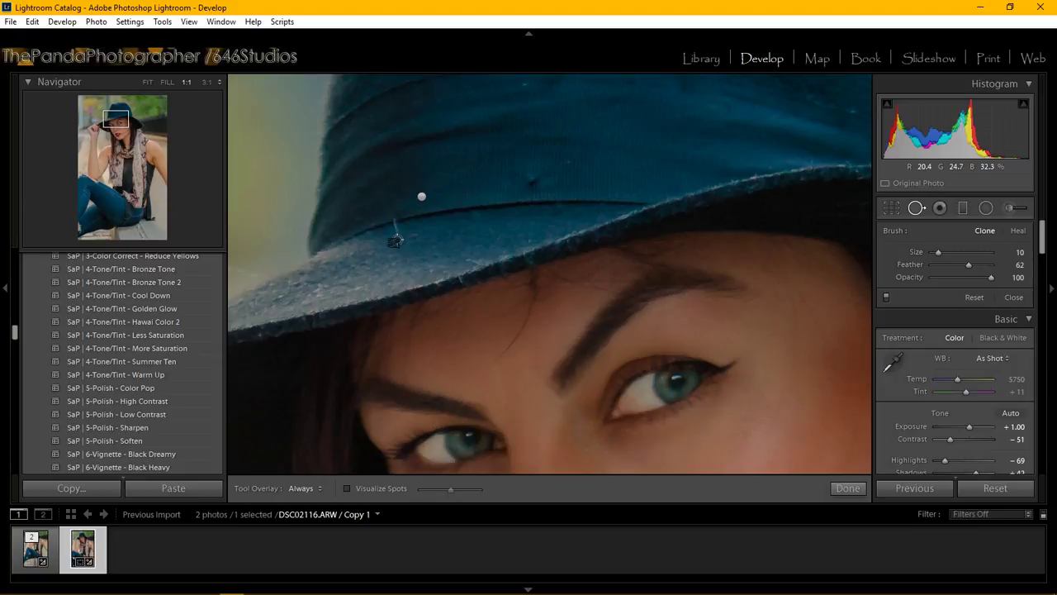
left_click(395, 239)
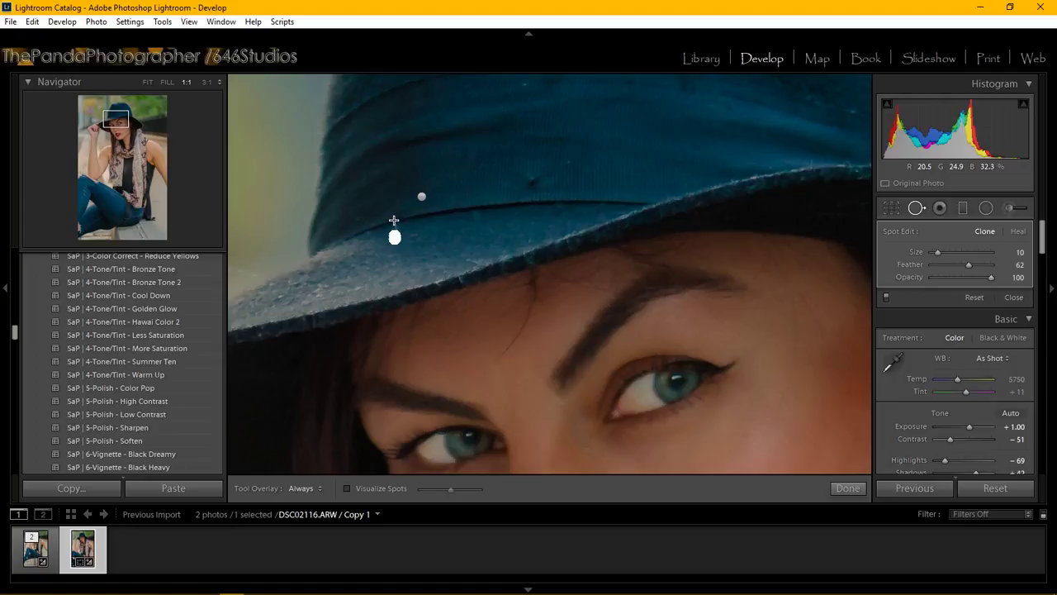
left_click_drag(393, 221, 394, 219)
left_click(856, 490)
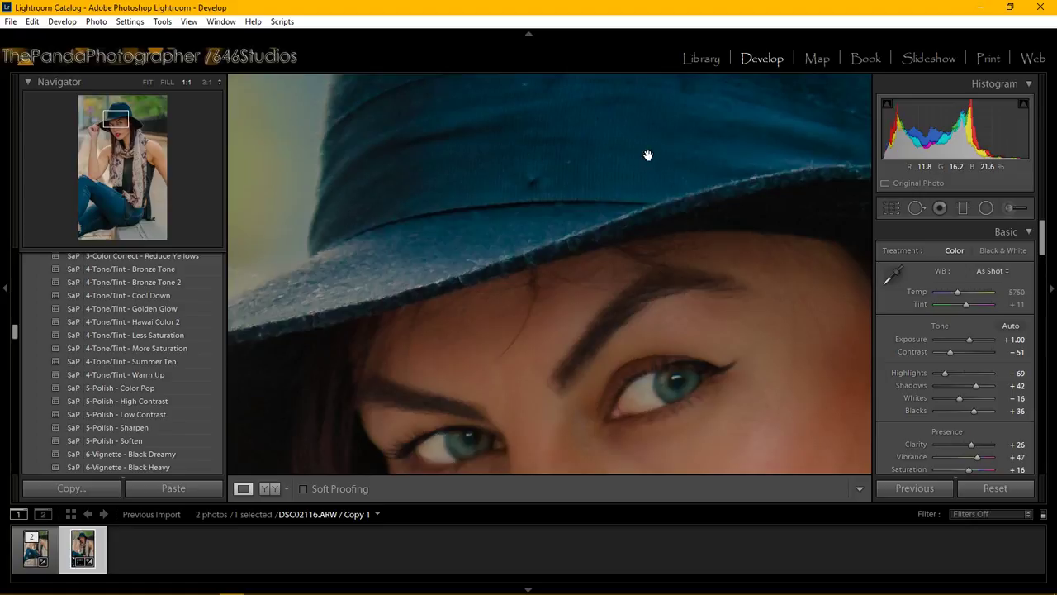
Step: Clone out the stray strand in the background just beyond the hat brim's edge with Spot Removal
left_click_drag(606, 154, 760, 187)
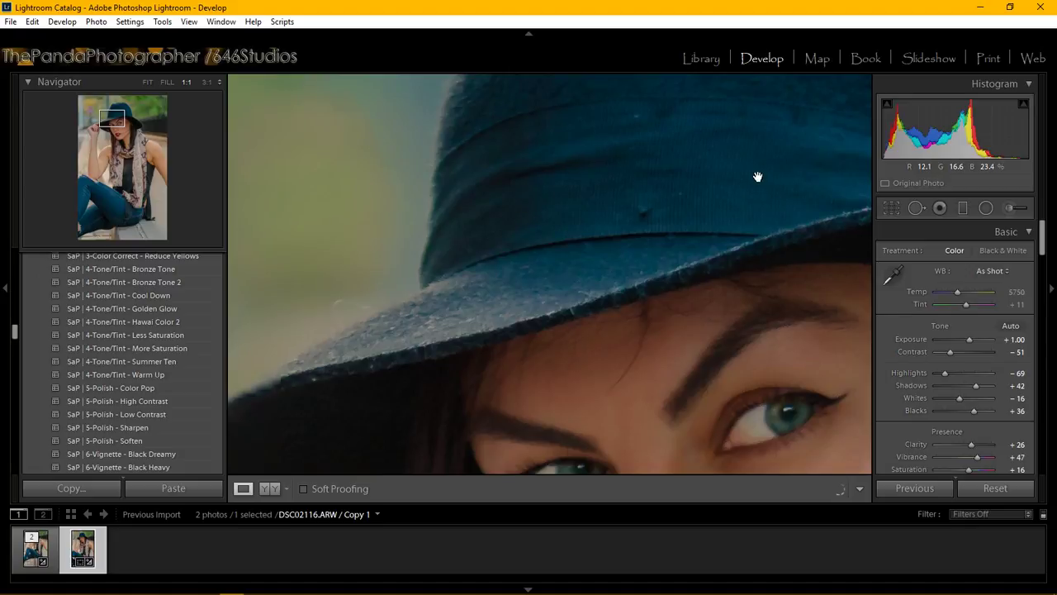
left_click(916, 207)
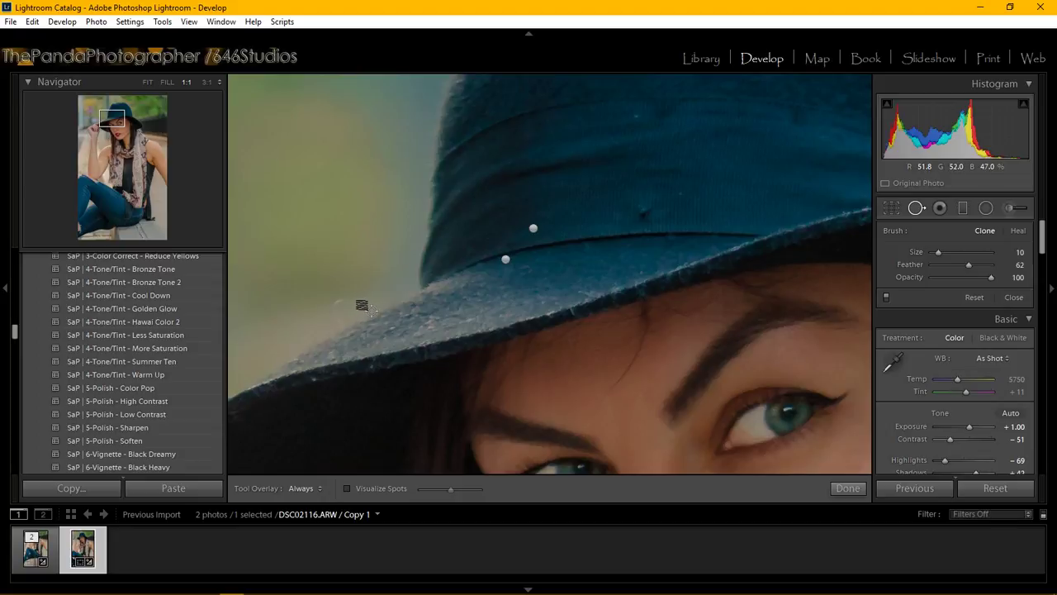
left_click(369, 309)
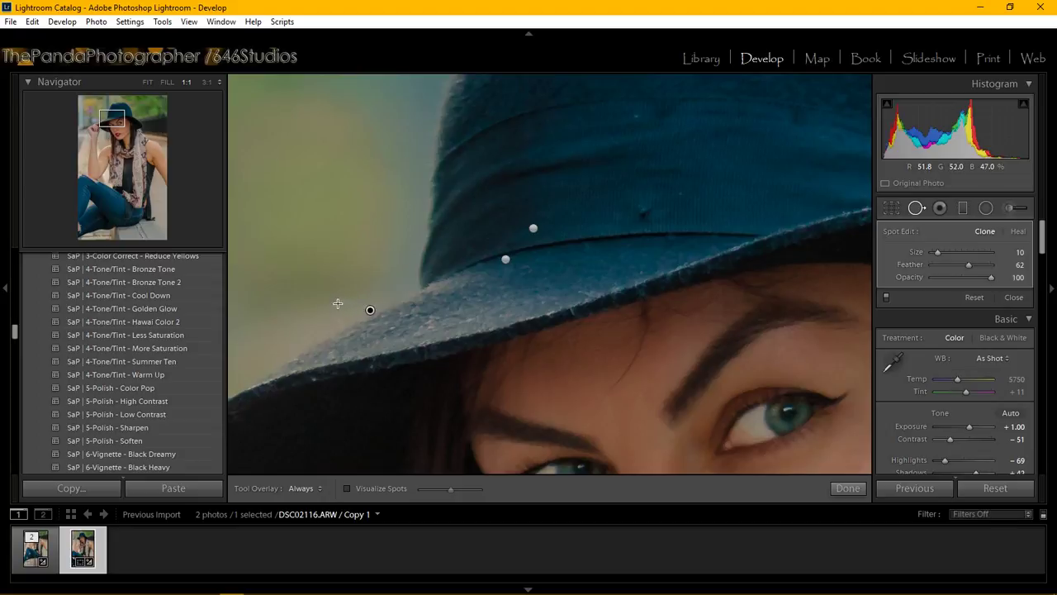
mouse_move(336, 306)
left_mouse_down()
mouse_move(337, 322)
mouse_move(343, 296)
left_mouse_up()
mouse_move(392, 588)
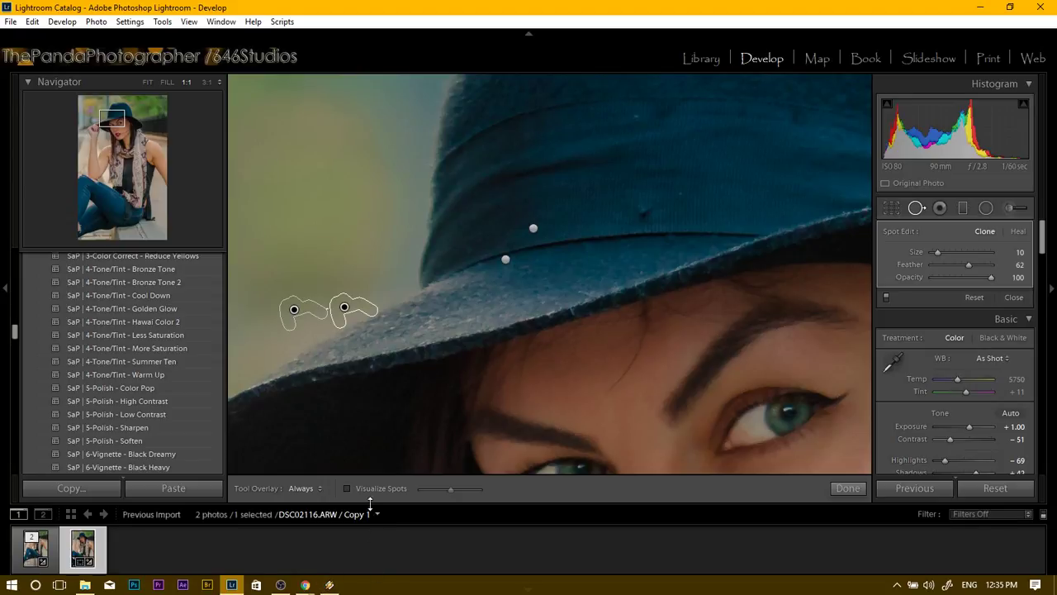
left_click(844, 488)
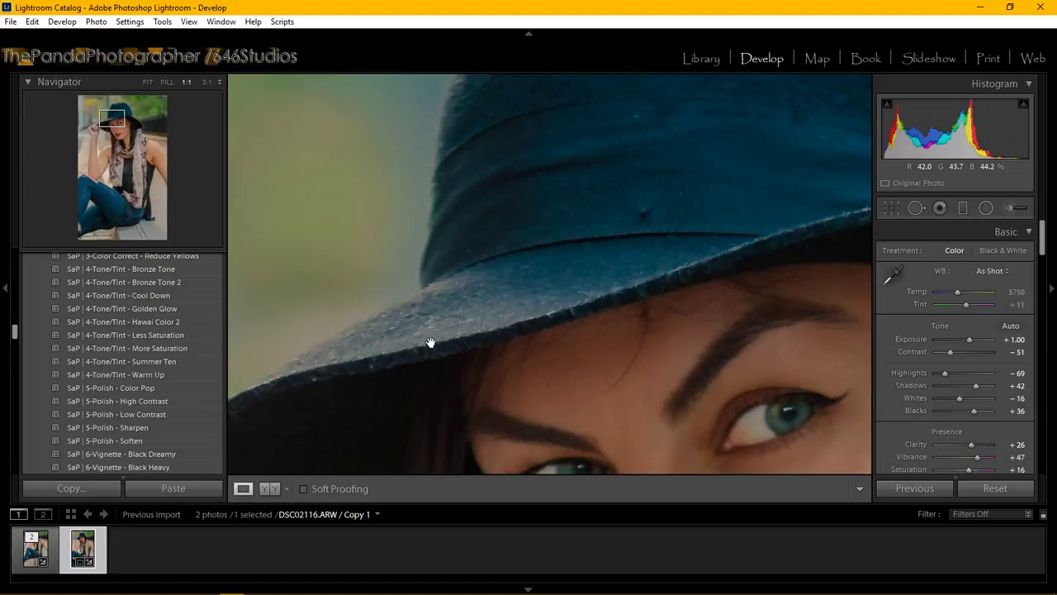
Step: Paint over the model's teeth with a new adjustment brush mask using the Strike a Pose | Face - Whiten Gray Teeth preset
left_click_drag(652, 300, 406, 71)
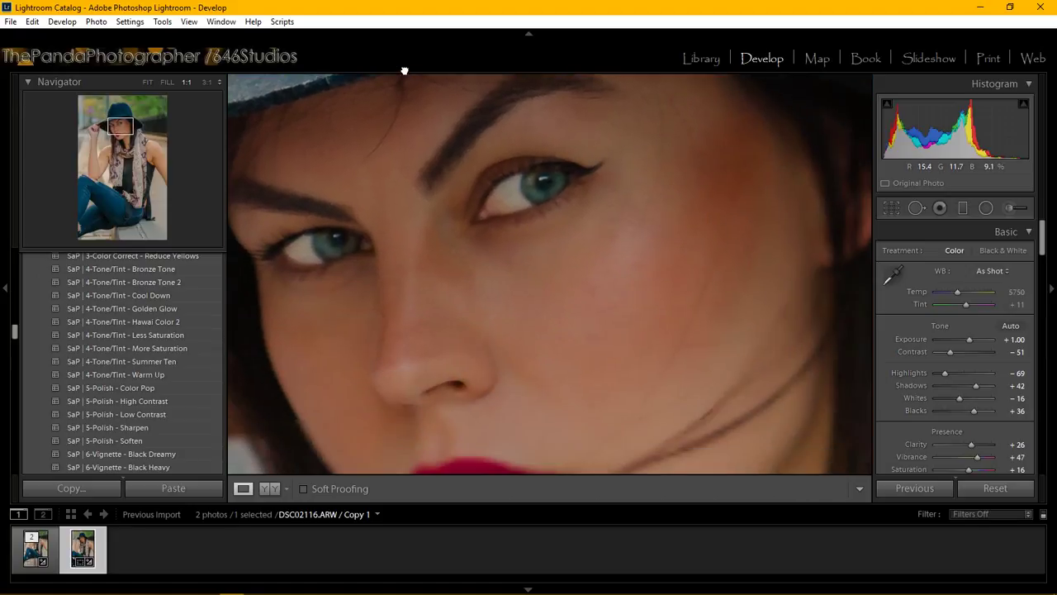
left_click_drag(576, 306, 441, 178)
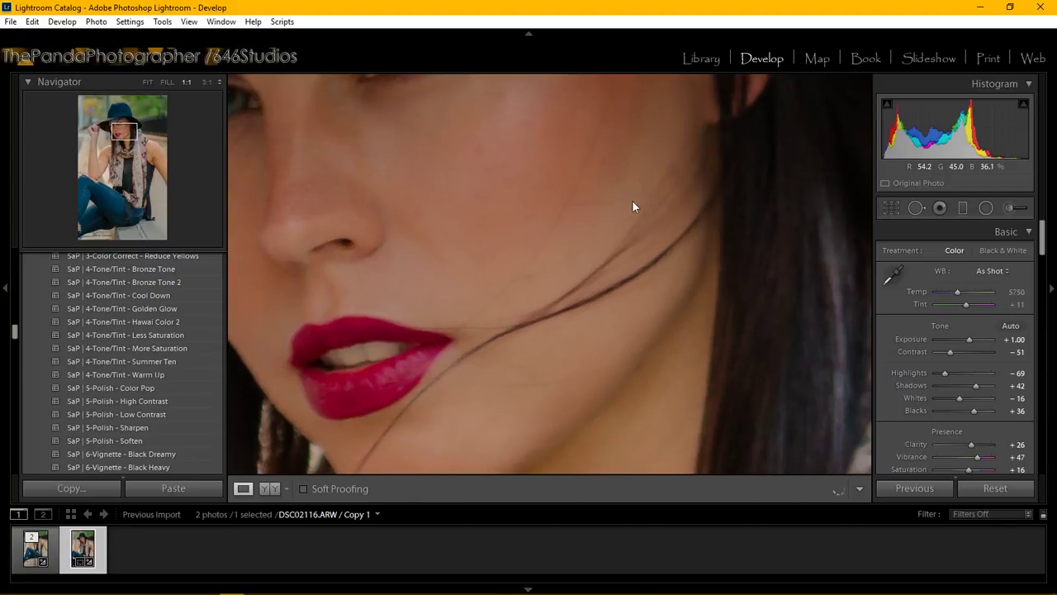
left_click_drag(387, 204, 692, 126)
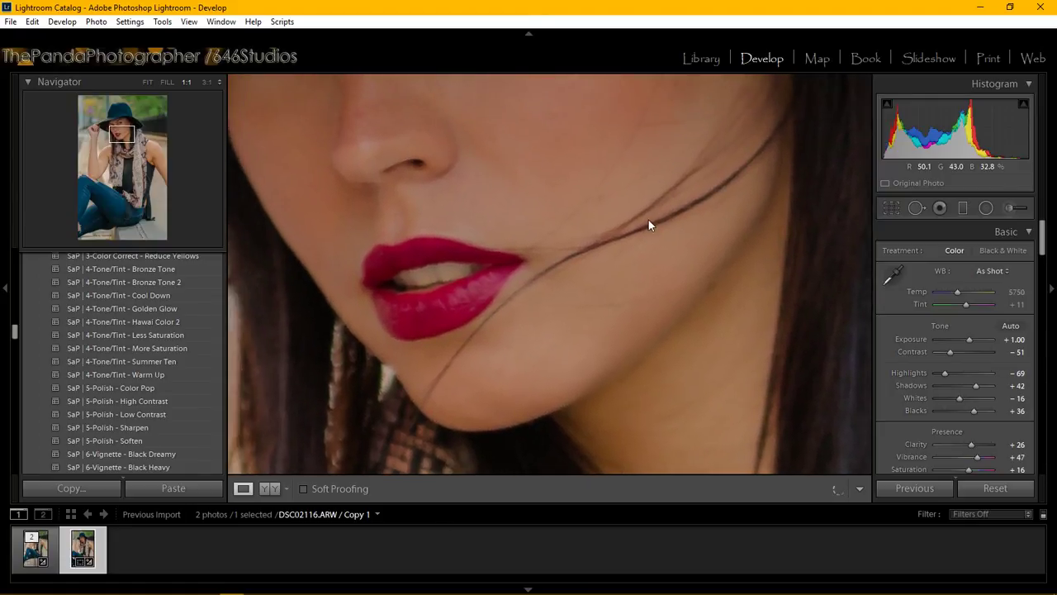
left_click(1014, 208)
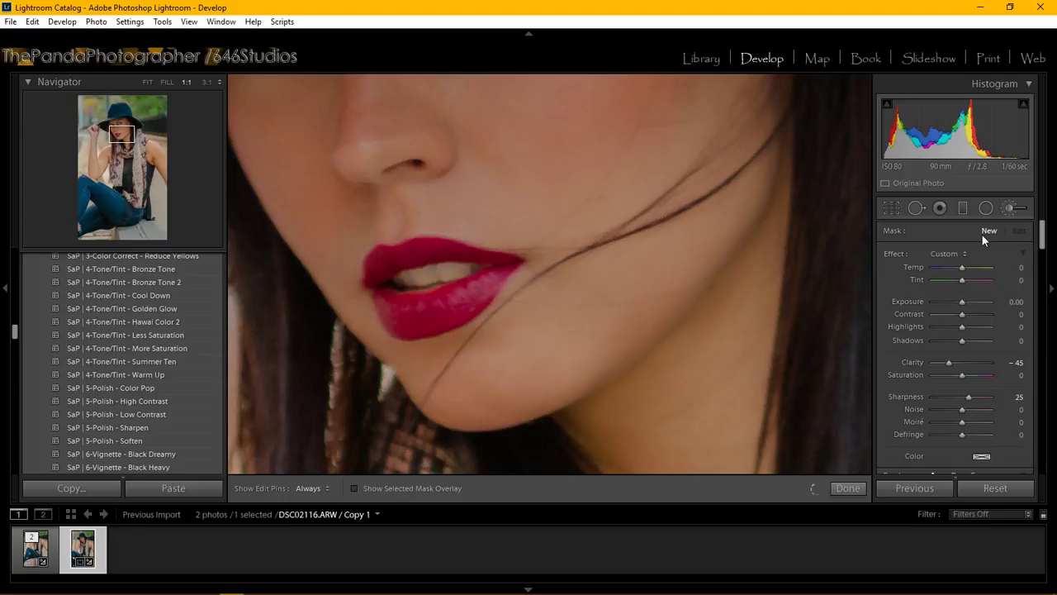
left_click(947, 253)
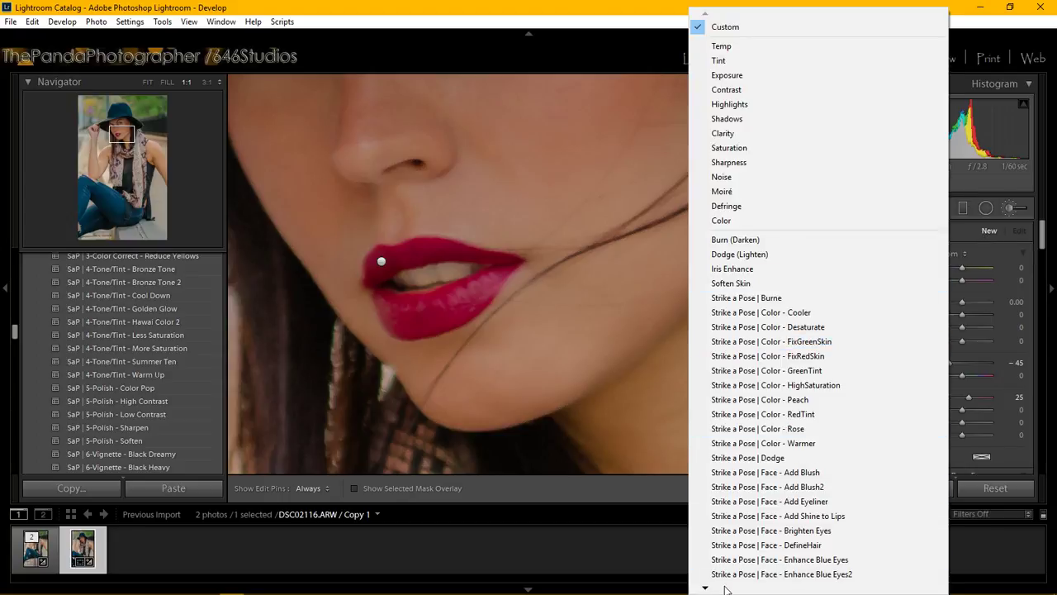
mouse_move(725, 588)
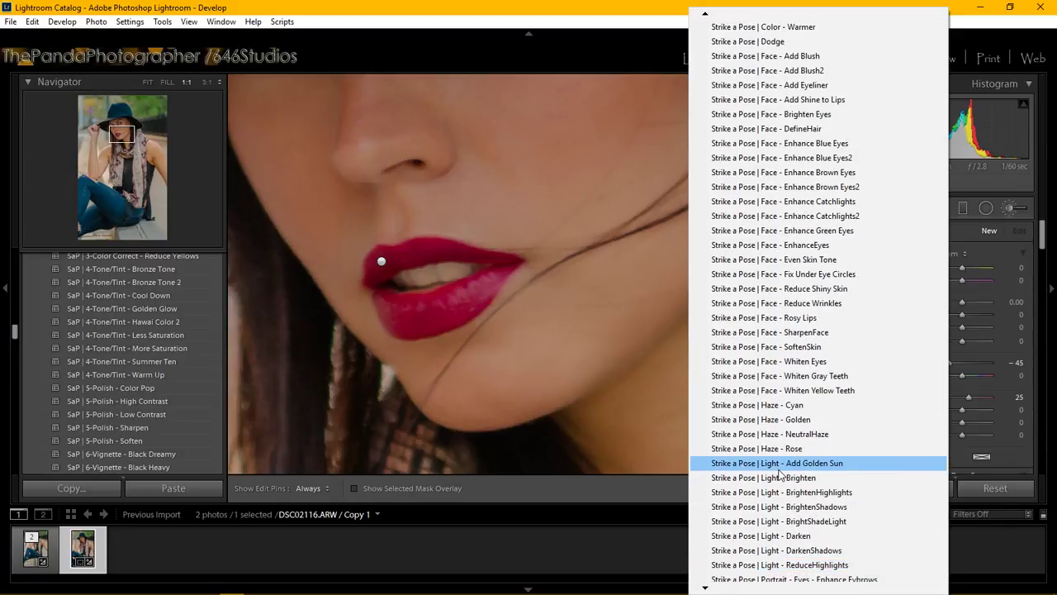
left_click(826, 376)
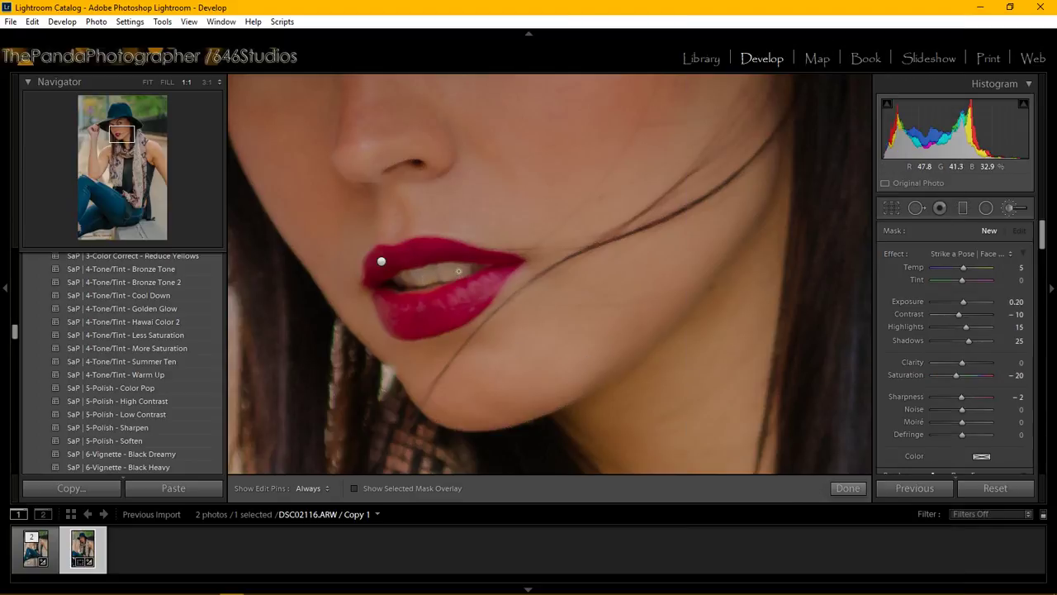
key("h")
left_click(457, 271)
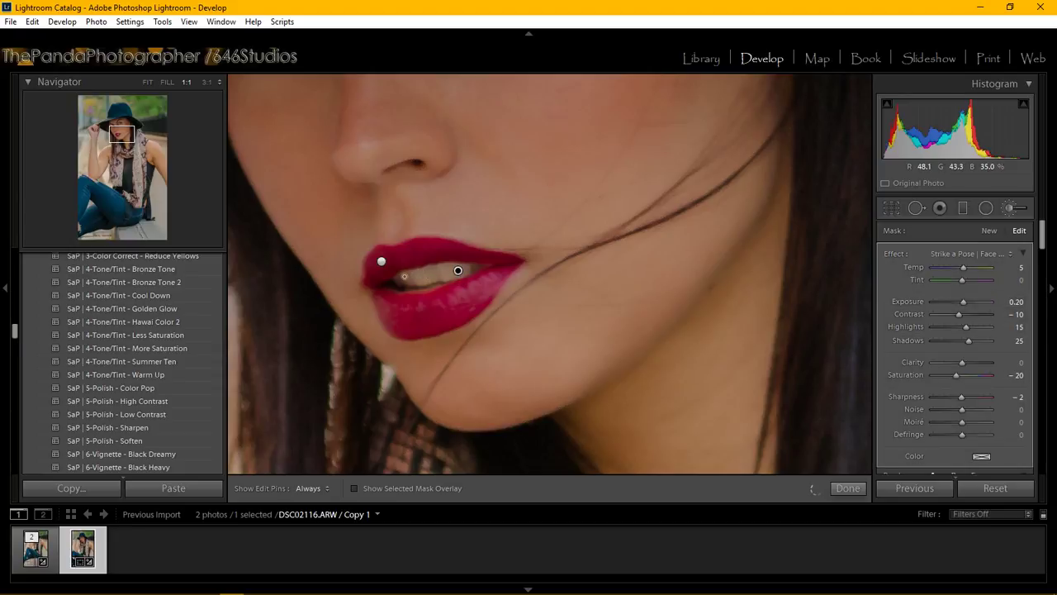
key("h")
mouse_move(431, 276)
left_mouse_down()
mouse_move(410, 272)
mouse_move(430, 267)
left_mouse_up()
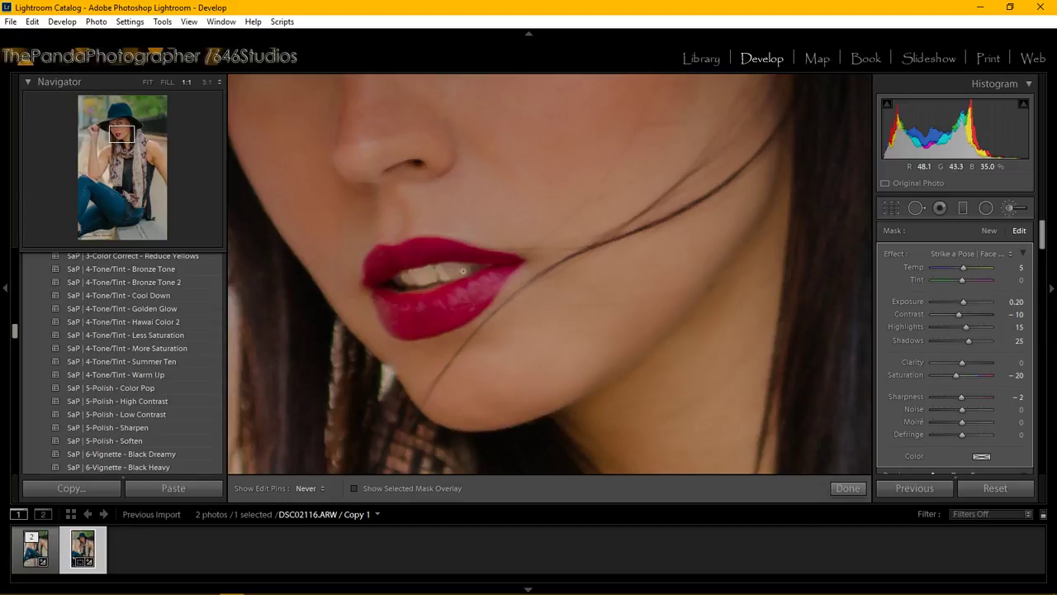
left_click_drag(463, 271, 403, 277)
Step: Lower the teeth mask's Exposure to 0.10 and finish the brush adjustment
key("h")
key("h")
left_click(1019, 302)
type("h")
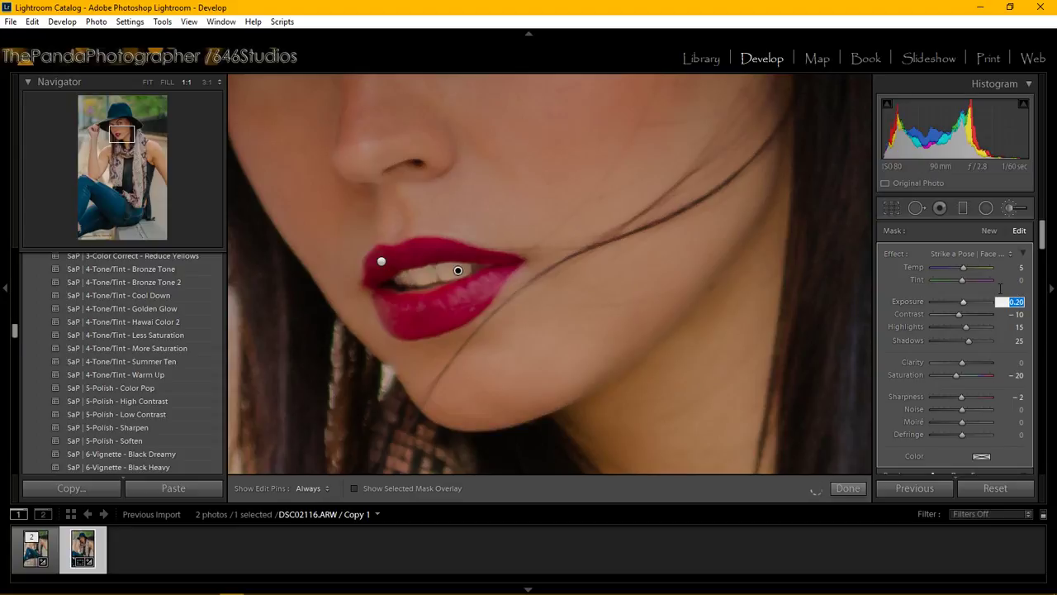
type("0.1")
key("Return")
left_click(848, 487)
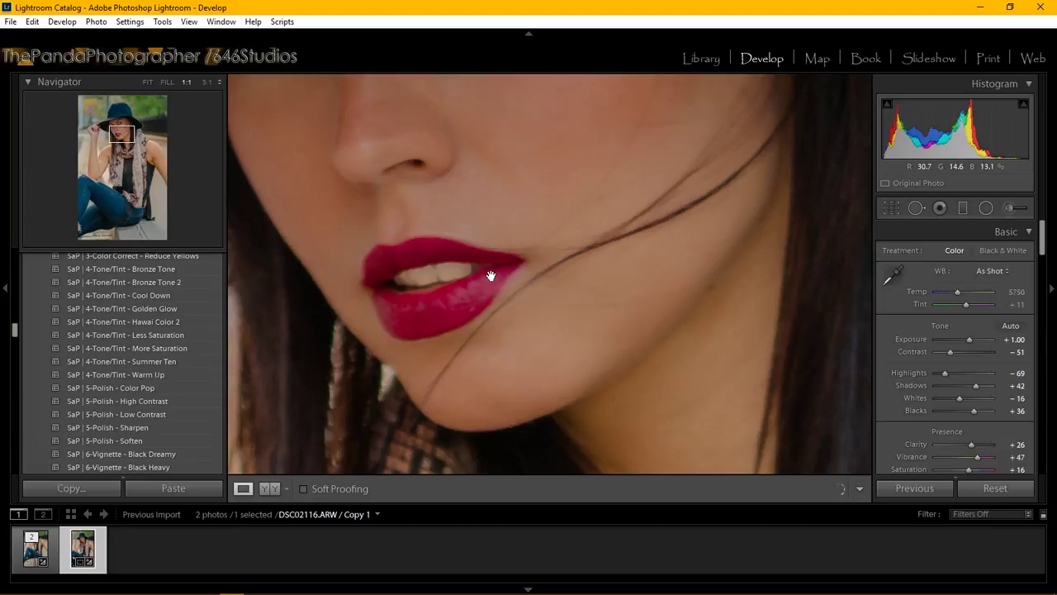
Step: Reopen the teeth mask and brush over the missed edges of the teeth with the edit pins hidden
left_click(1011, 208)
left_click(380, 261)
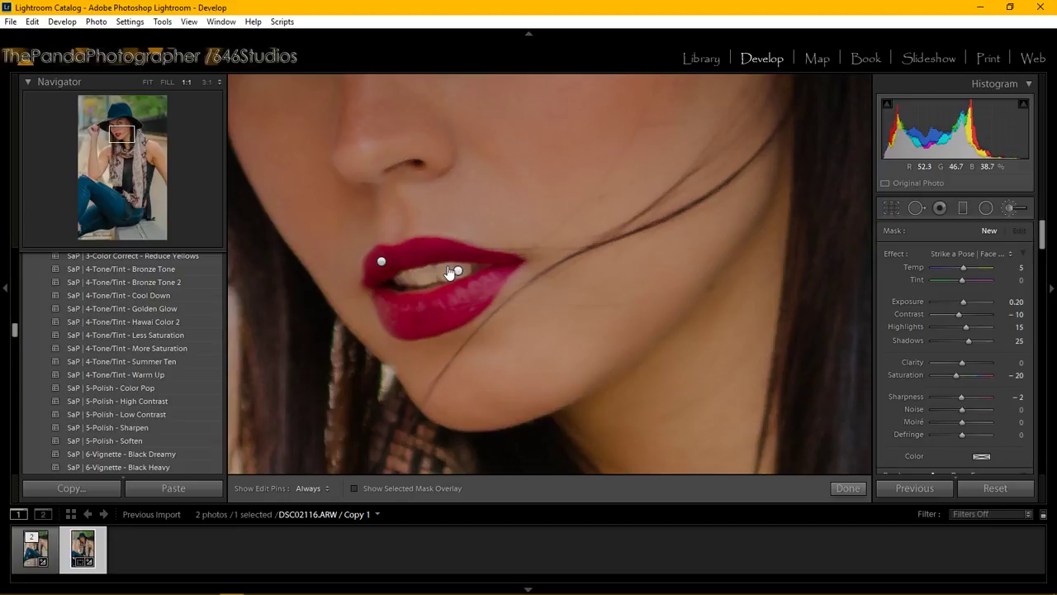
left_click(454, 270)
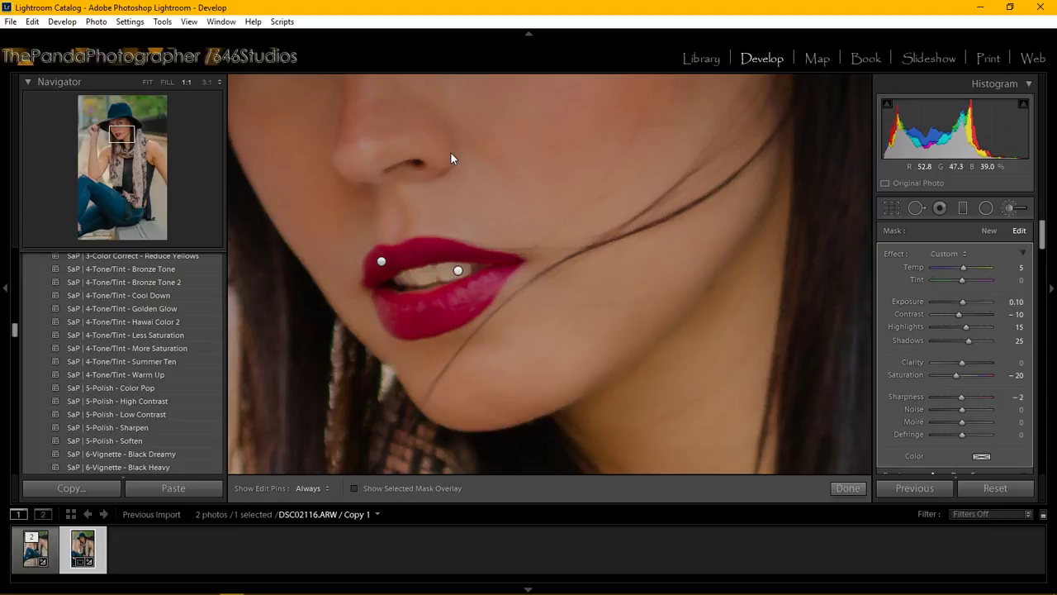
left_click(476, 269)
key("h")
left_click_drag(432, 279, 428, 282)
key("h")
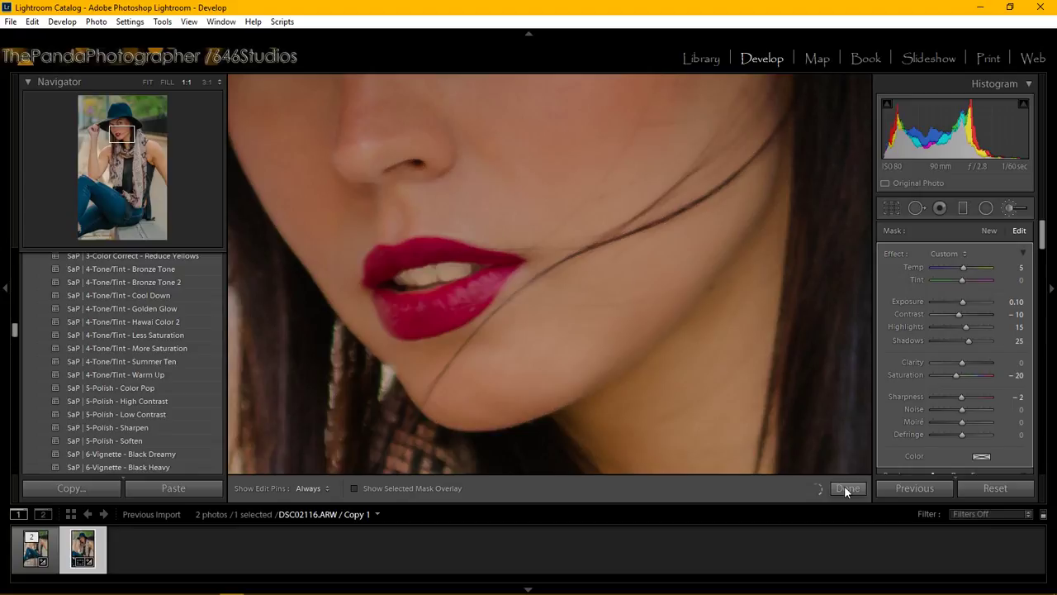
left_click(846, 487)
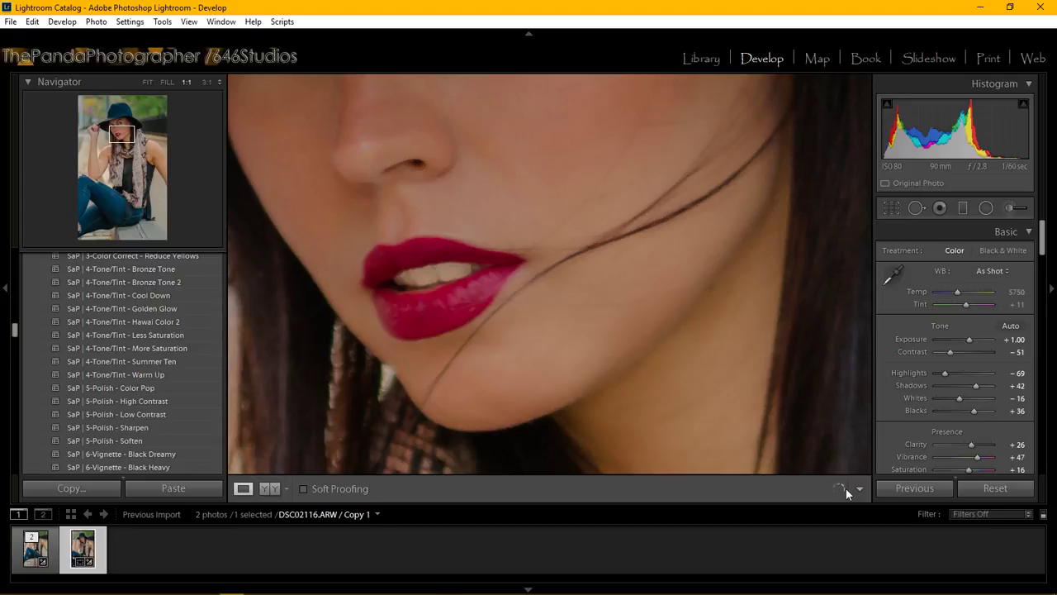
Step: Switch to the YouTube Live Dashboard in Chrome, check the stream status, and return to Lightroom
mouse_move(322, 591)
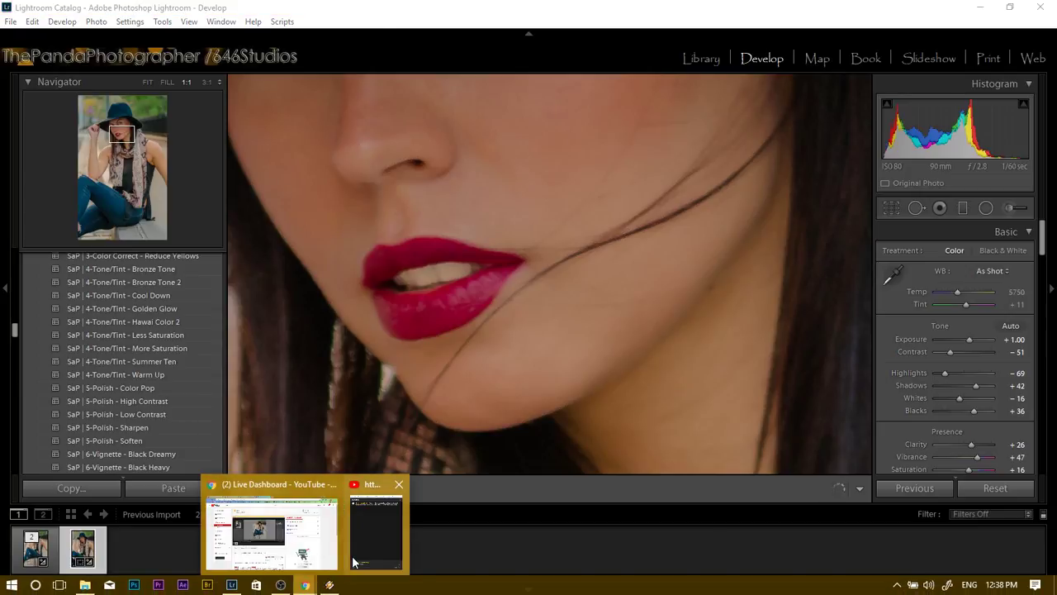
left_click(318, 560)
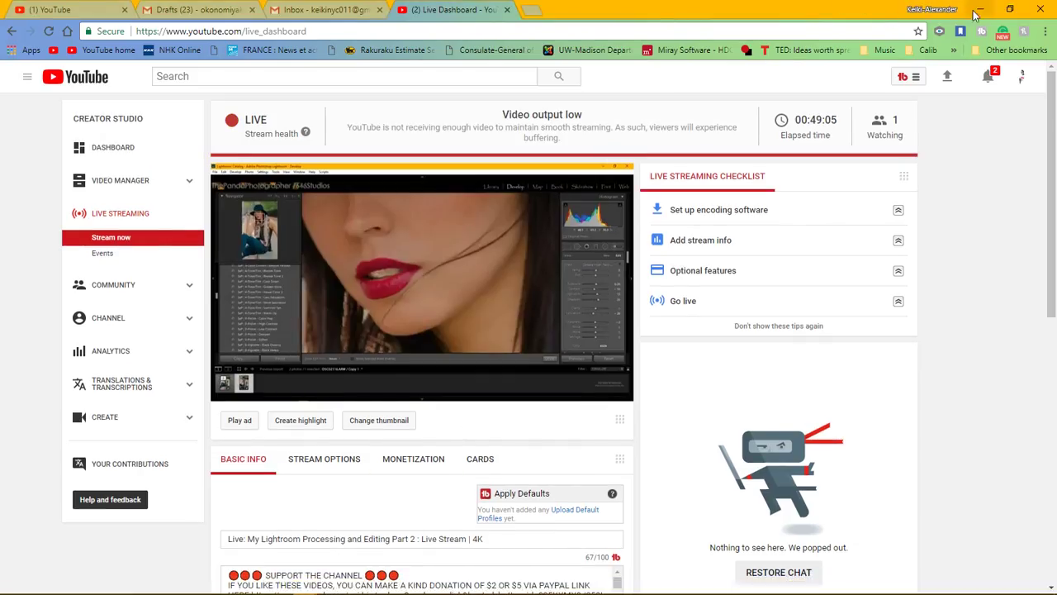
left_click(983, 9)
mouse_move(305, 591)
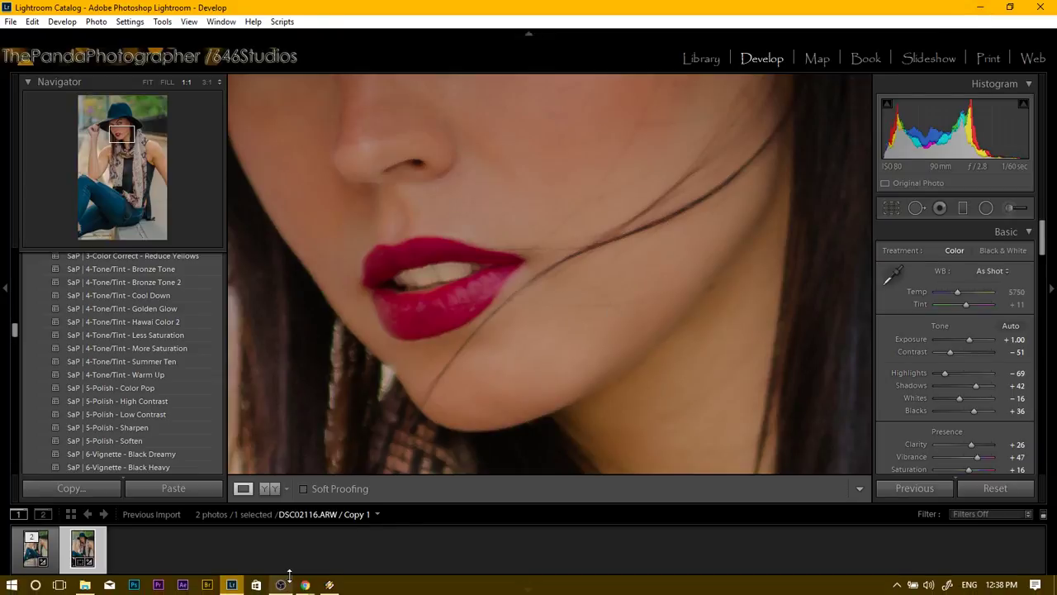
left_click(322, 552)
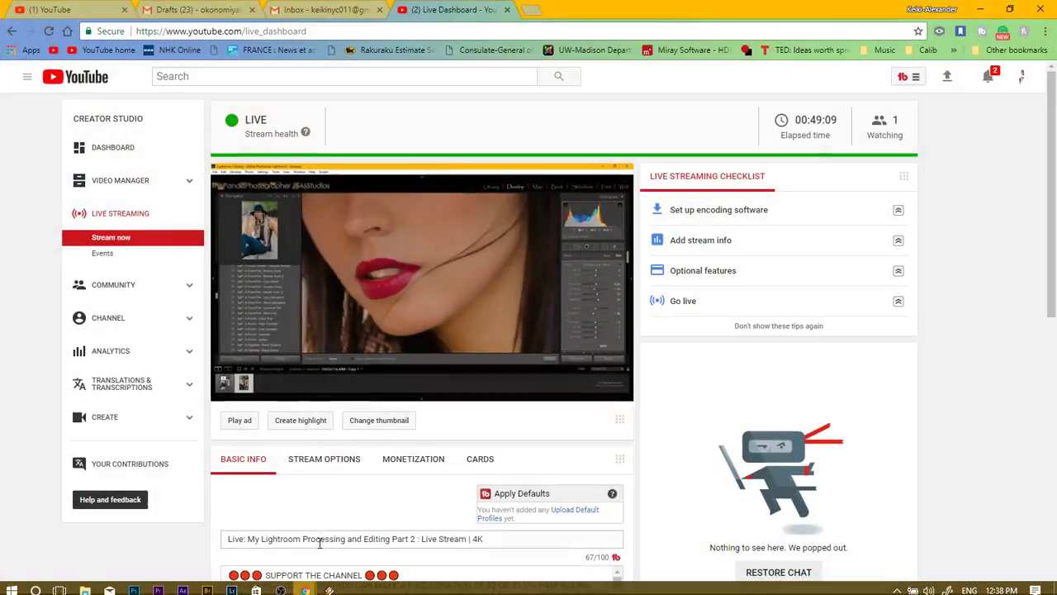
left_click(984, 10)
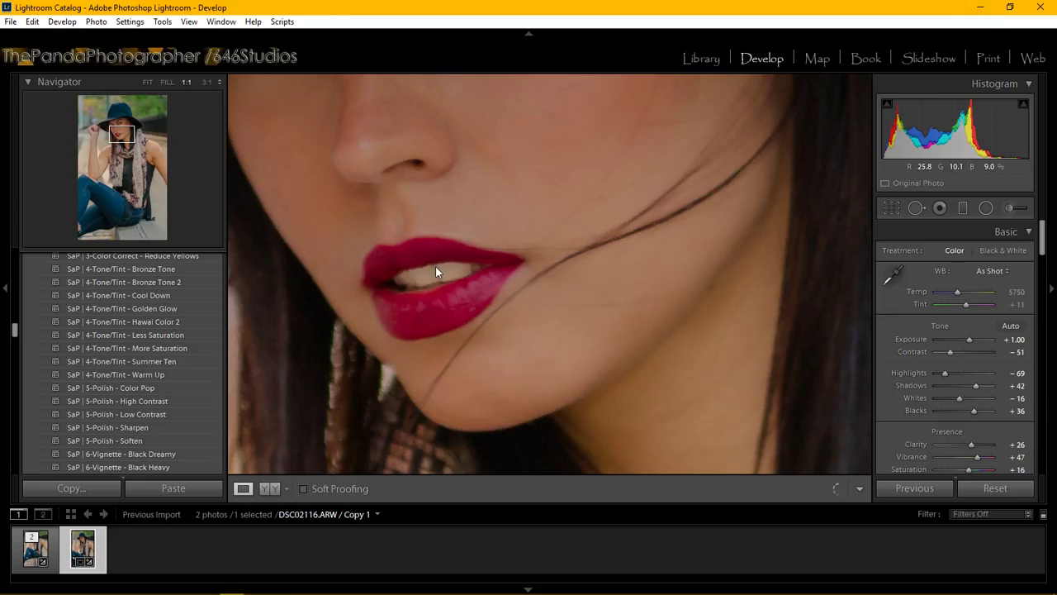
Step: Start a new adjustment brush mask with the Strike a Pose | Face - SharpenFace preset and paint the upper part of the scarf
mouse_move(120, 133)
left_mouse_down()
mouse_move(121, 147)
mouse_move(119, 134)
left_mouse_up()
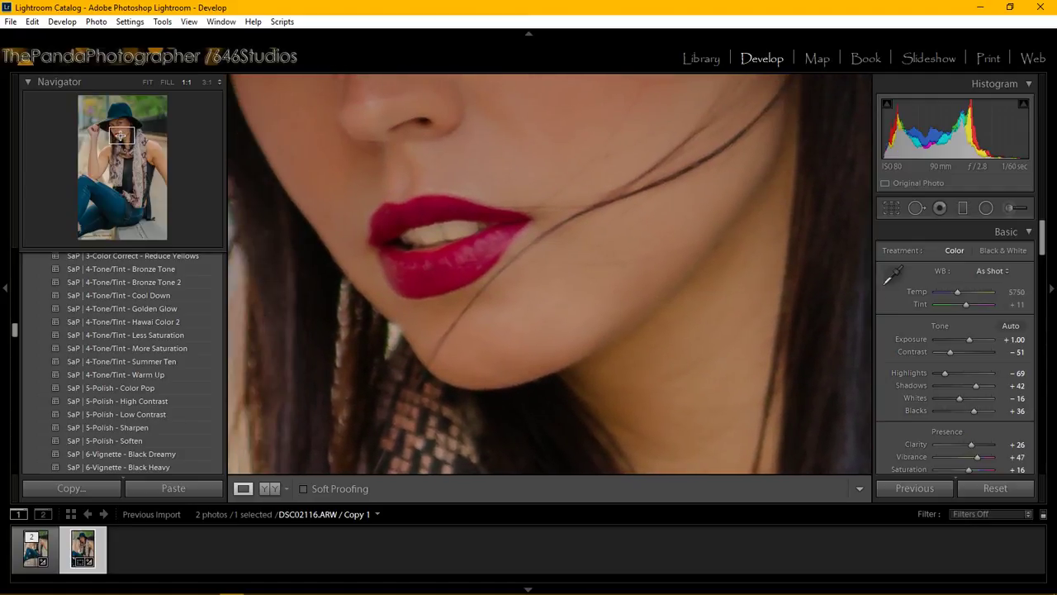
mouse_move(120, 135)
left_mouse_down()
mouse_move(133, 144)
mouse_move(124, 164)
mouse_move(119, 150)
mouse_move(152, 145)
mouse_move(148, 162)
mouse_move(120, 169)
mouse_move(123, 154)
left_mouse_up()
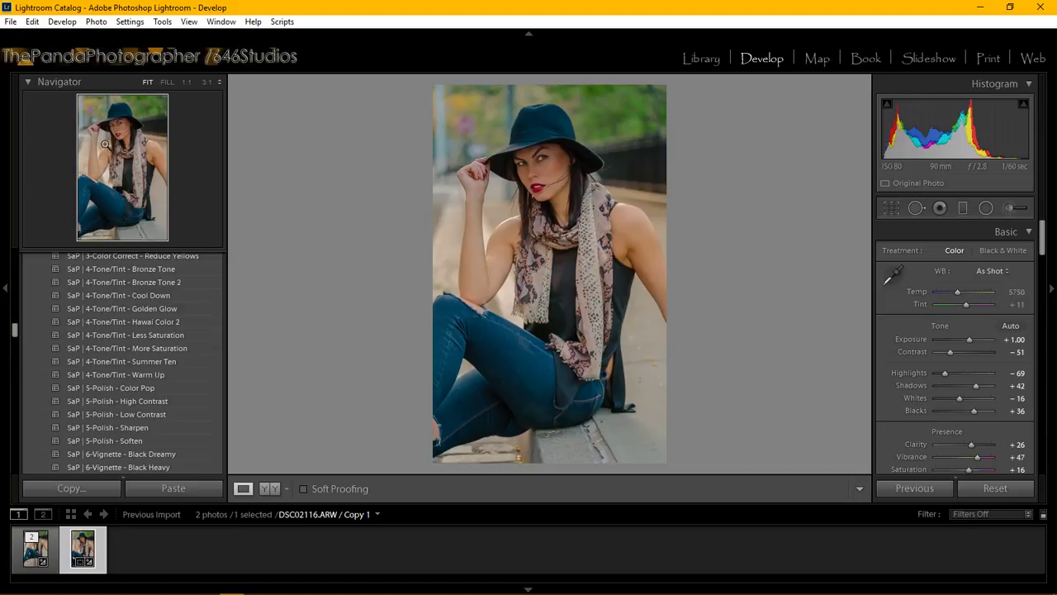
left_click(1007, 210)
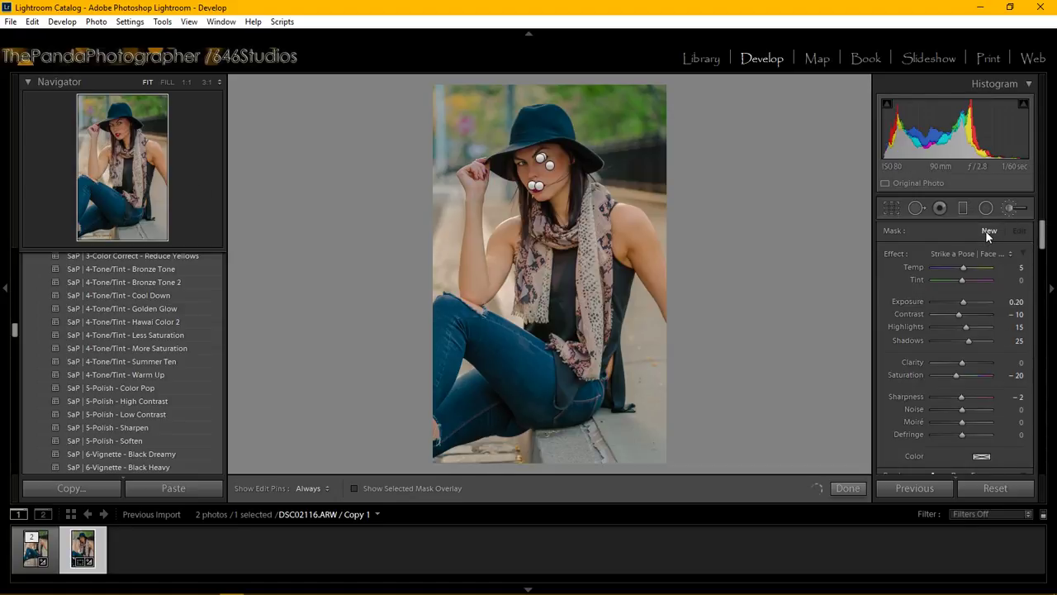
left_click(958, 253)
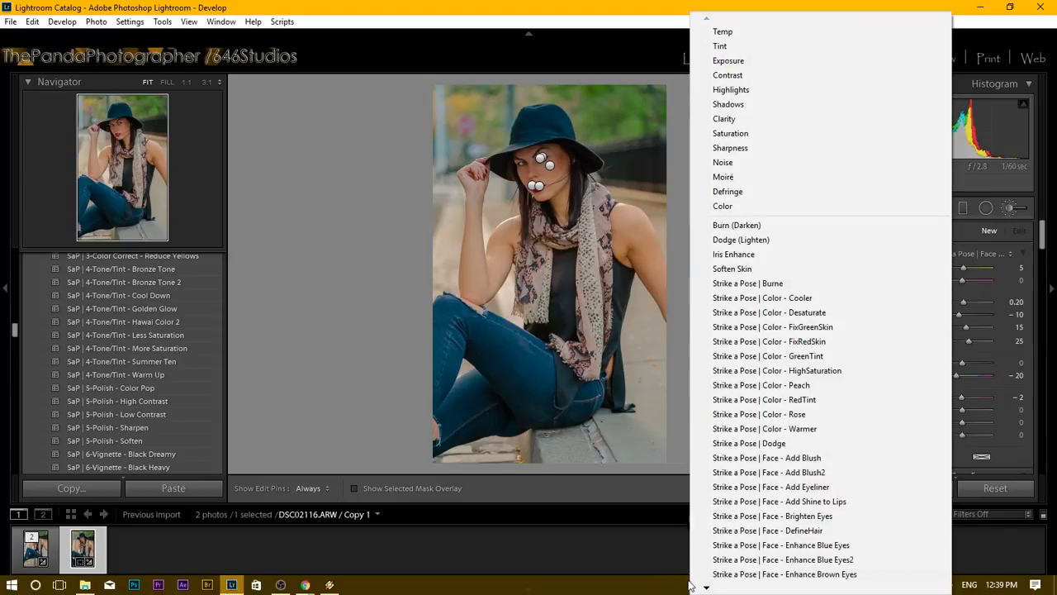
mouse_move(706, 587)
mouse_move(706, 588)
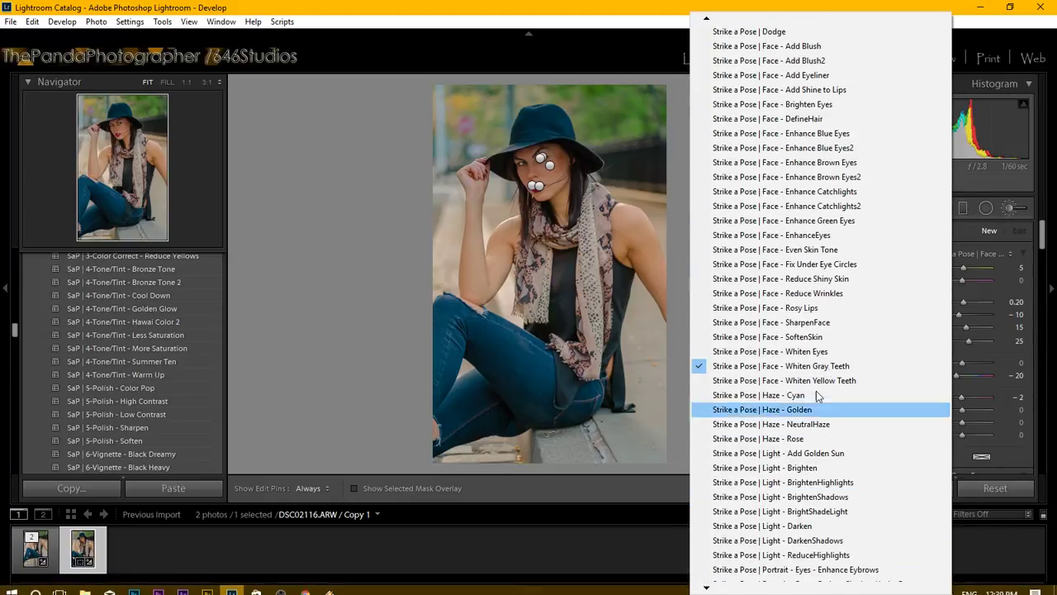
left_click(852, 324)
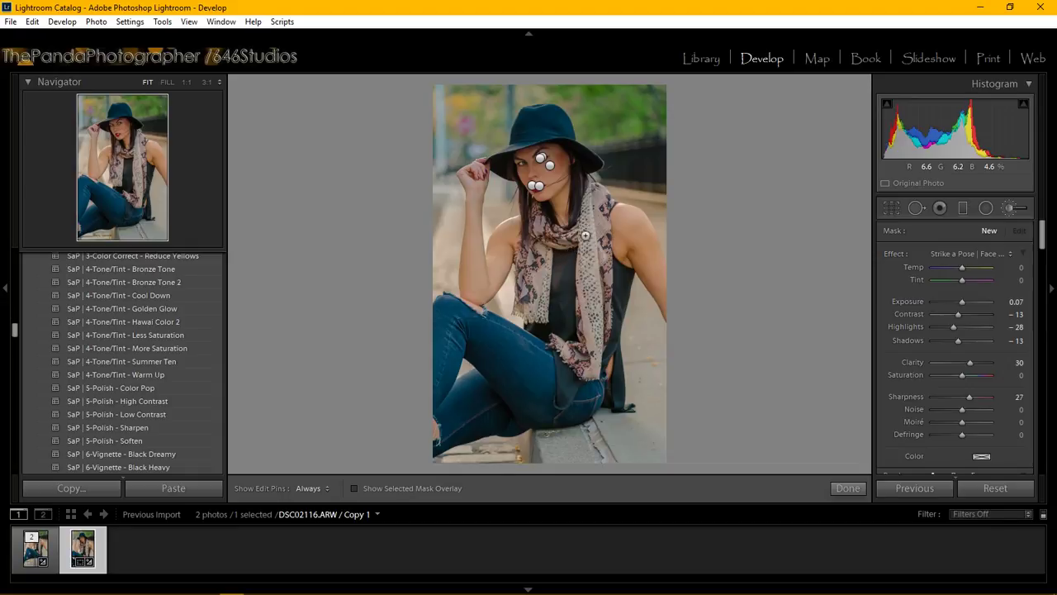
left_click_drag(586, 233, 583, 244)
key("space")
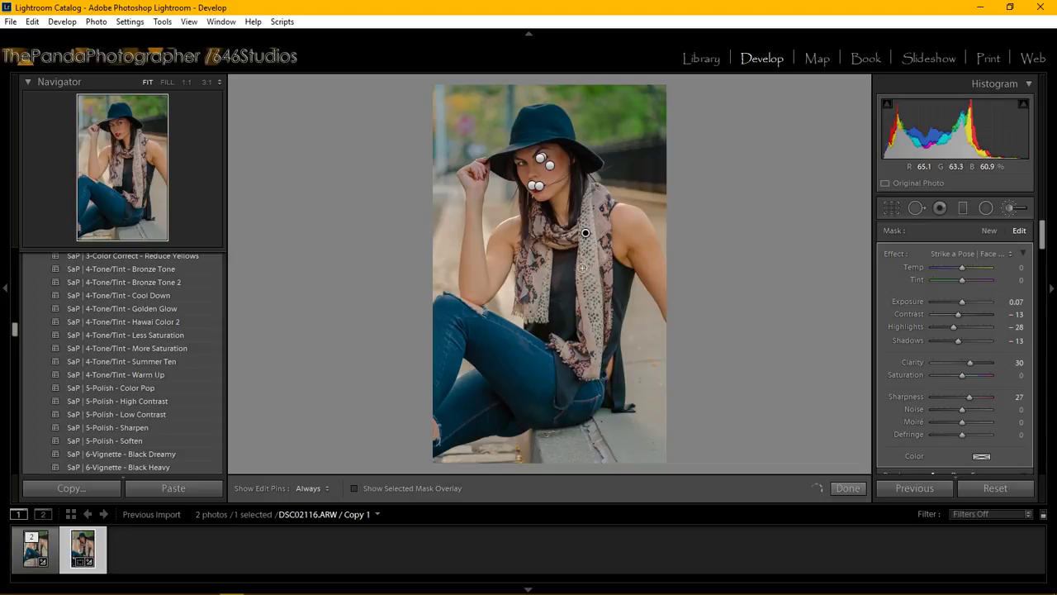
Step: Extend the sharpening mask along the scarf's long hanging end and its folds, checking the result with the edit pins hidden
left_click_drag(585, 271, 584, 279)
mouse_move(585, 319)
left_mouse_down()
mouse_move(582, 367)
mouse_move(586, 350)
mouse_move(561, 345)
mouse_move(578, 360)
mouse_move(594, 327)
left_mouse_up()
left_click_drag(596, 282, 592, 257)
mouse_move(585, 221)
left_mouse_down()
mouse_move(590, 201)
mouse_move(587, 221)
mouse_move(603, 199)
left_mouse_up()
mouse_move(603, 266)
left_mouse_down()
mouse_move(604, 338)
mouse_move(605, 206)
mouse_move(596, 244)
left_mouse_up()
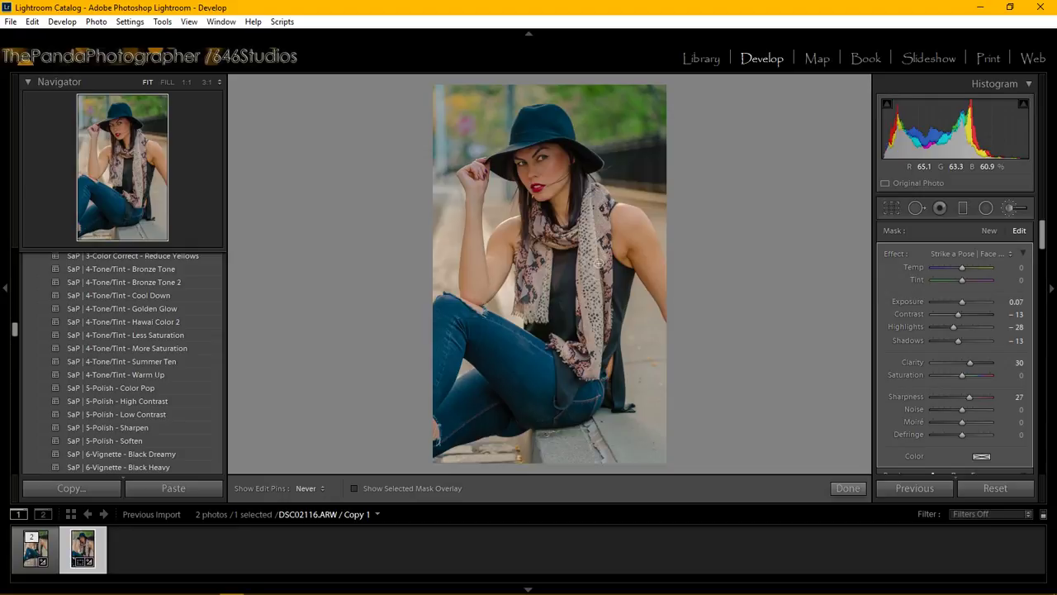
left_click_drag(597, 289, 594, 284)
key("h")
key("h")
key("h")
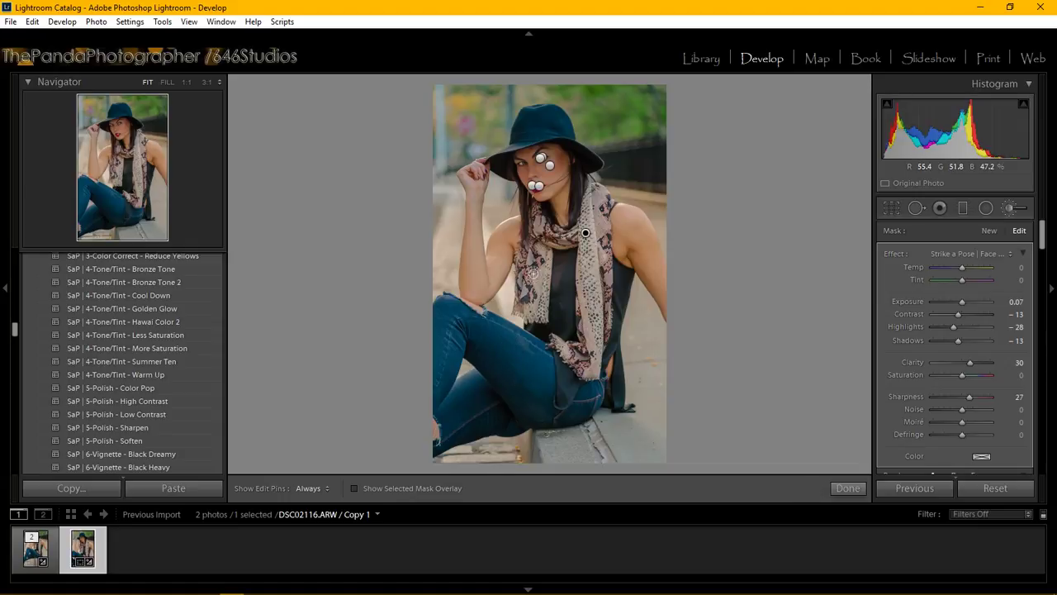
key("h")
Step: Start a new adjustment brush mask with the same face-sharpening preset, paint the jeans from the knee with the edit pins toggled, and close the brush
left_click(989, 232)
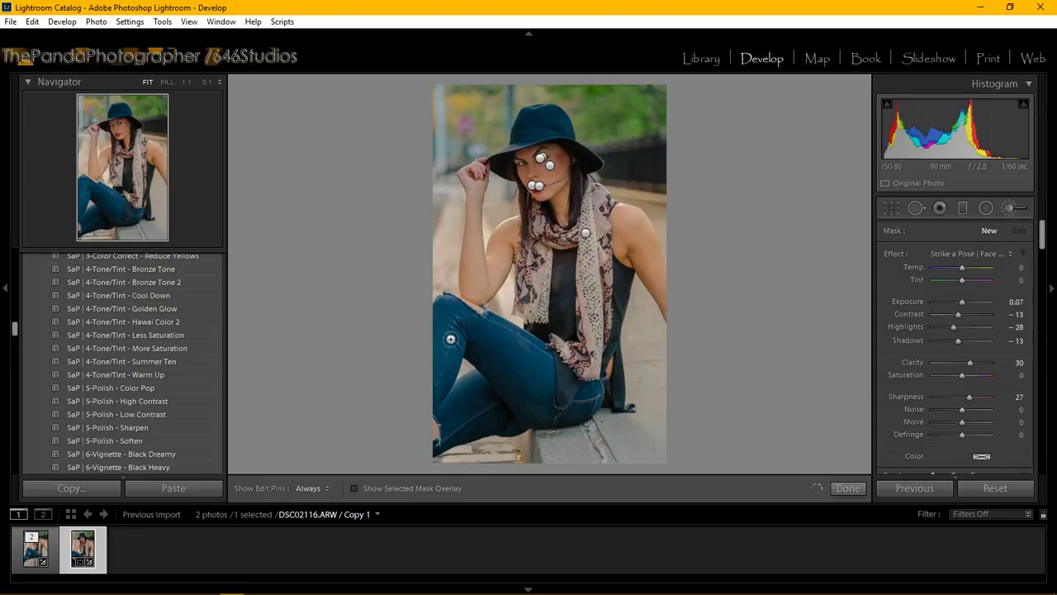
key("h")
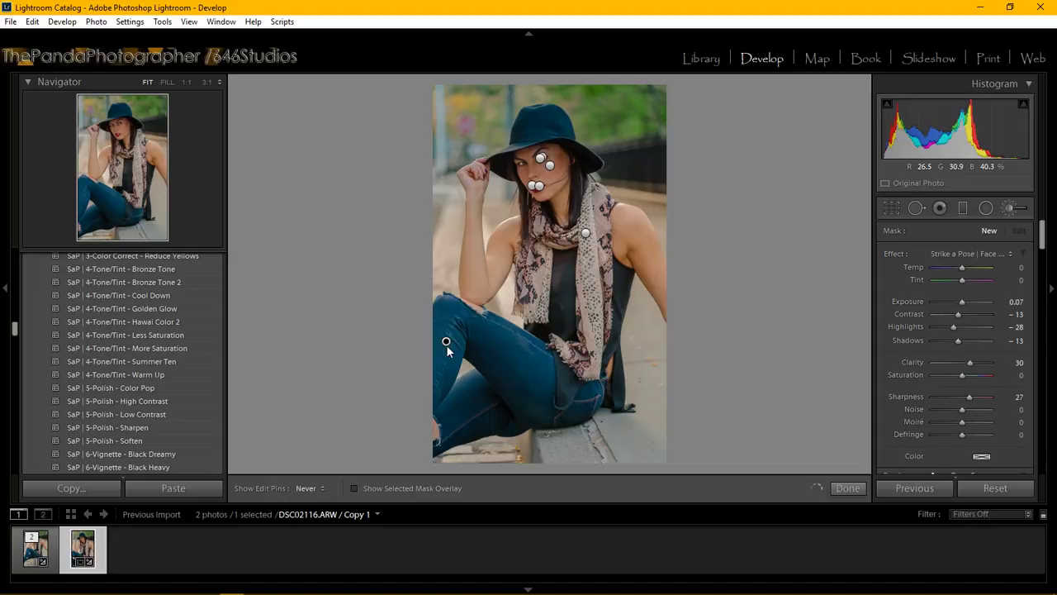
left_click(446, 344)
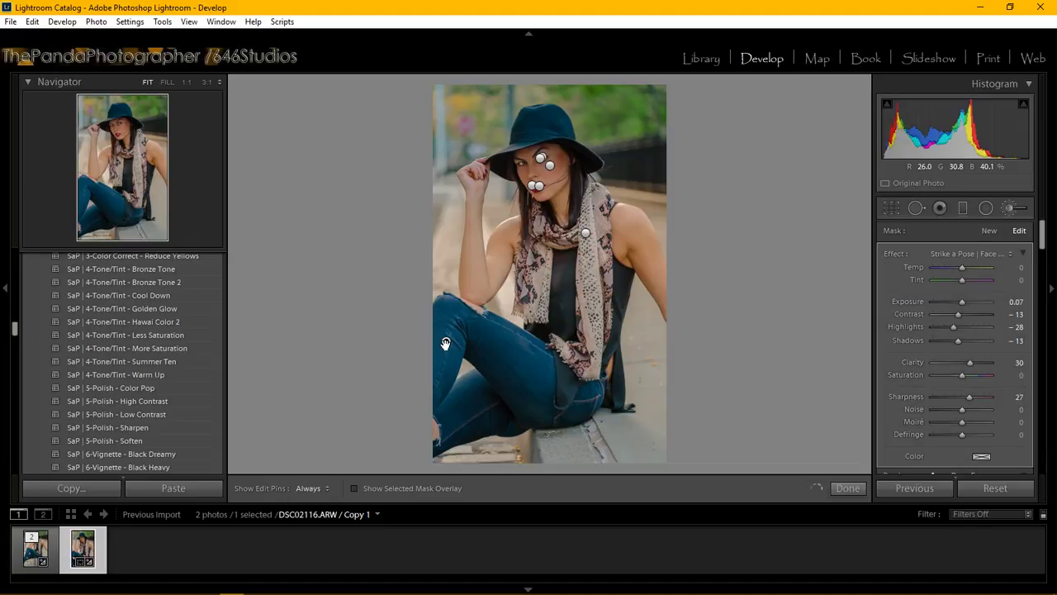
key("h")
key("h")
key("h")
key("h")
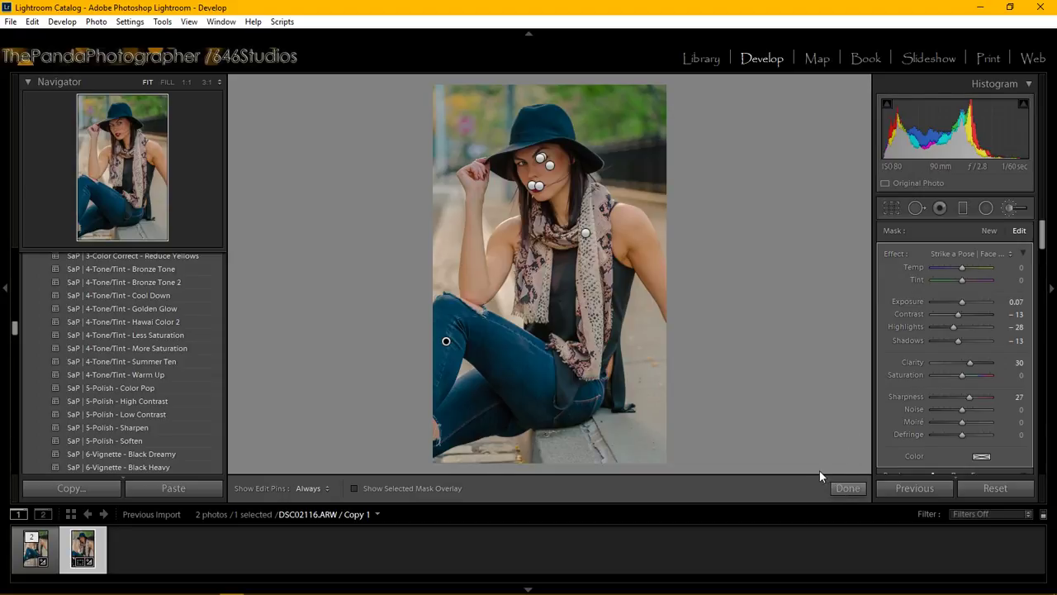
key("k")
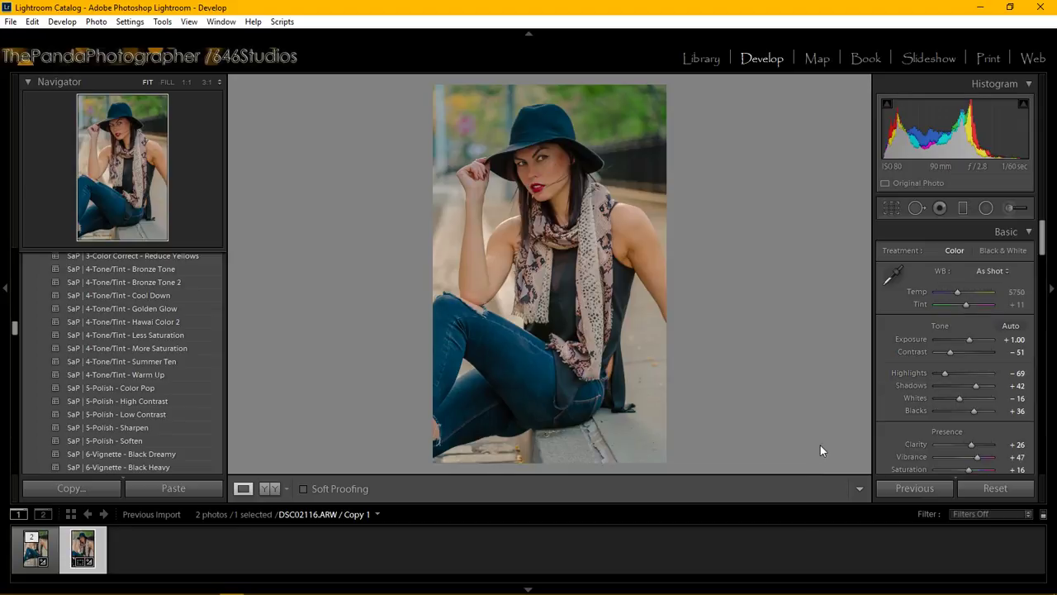
Step: Switch to the YouTube Live Dashboard in Chrome to check the stream health and viewers, and return to Lightroom
mouse_move(342, 586)
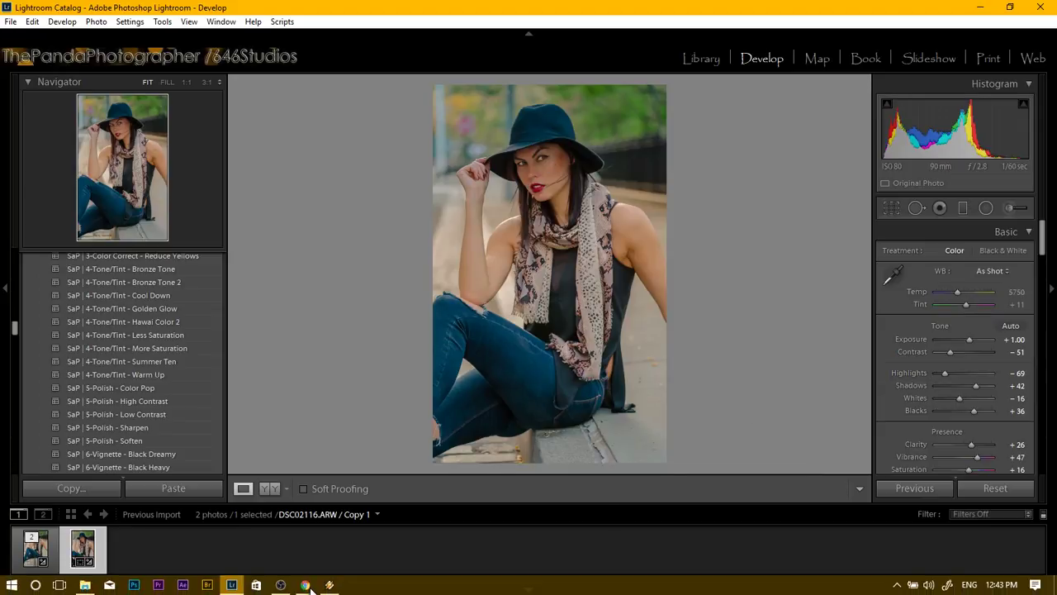
mouse_move(305, 585)
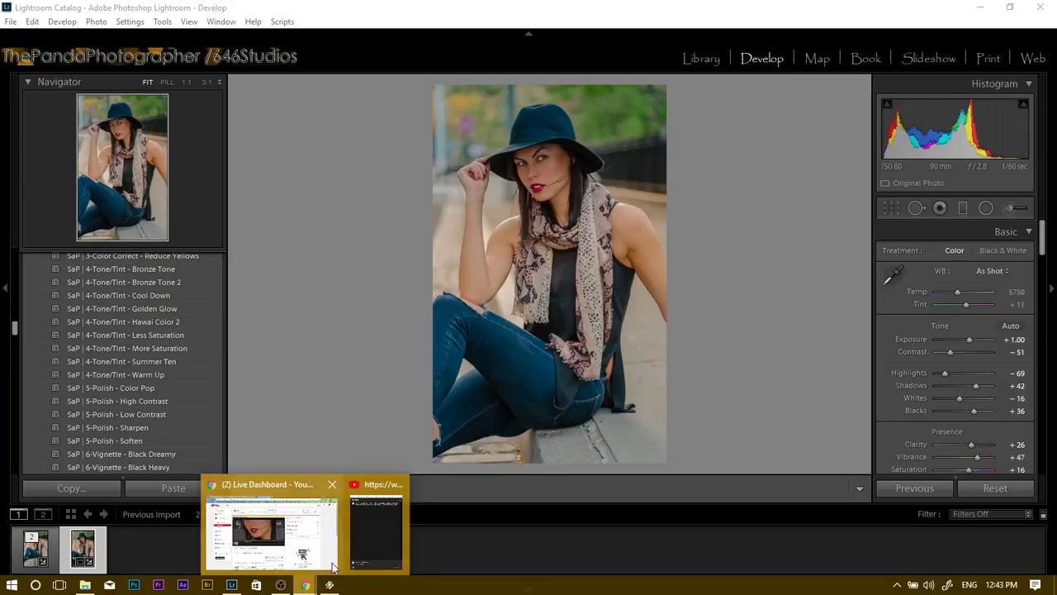
left_click(311, 540)
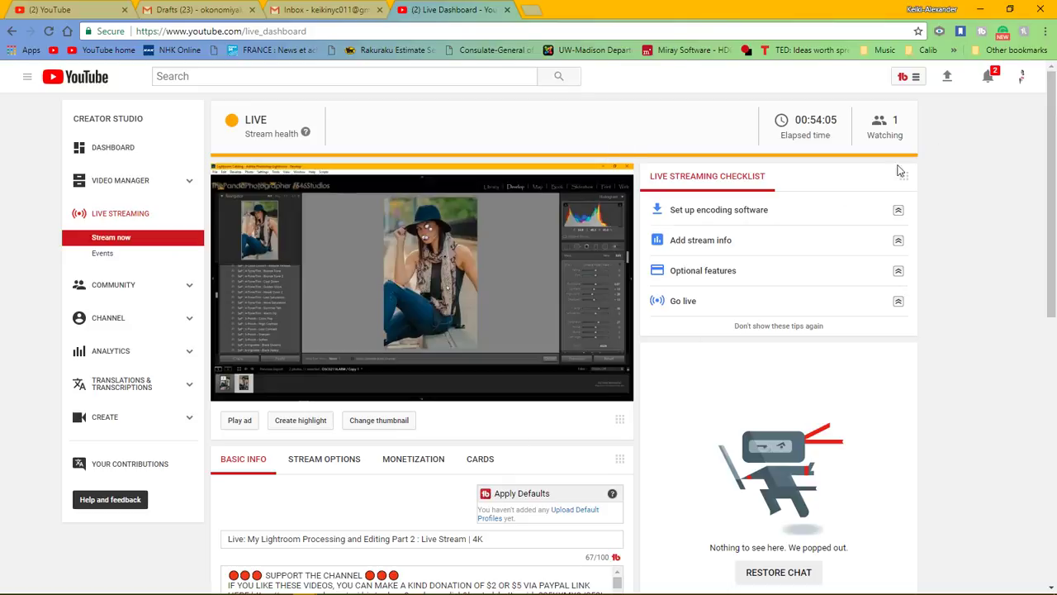
left_click(982, 11)
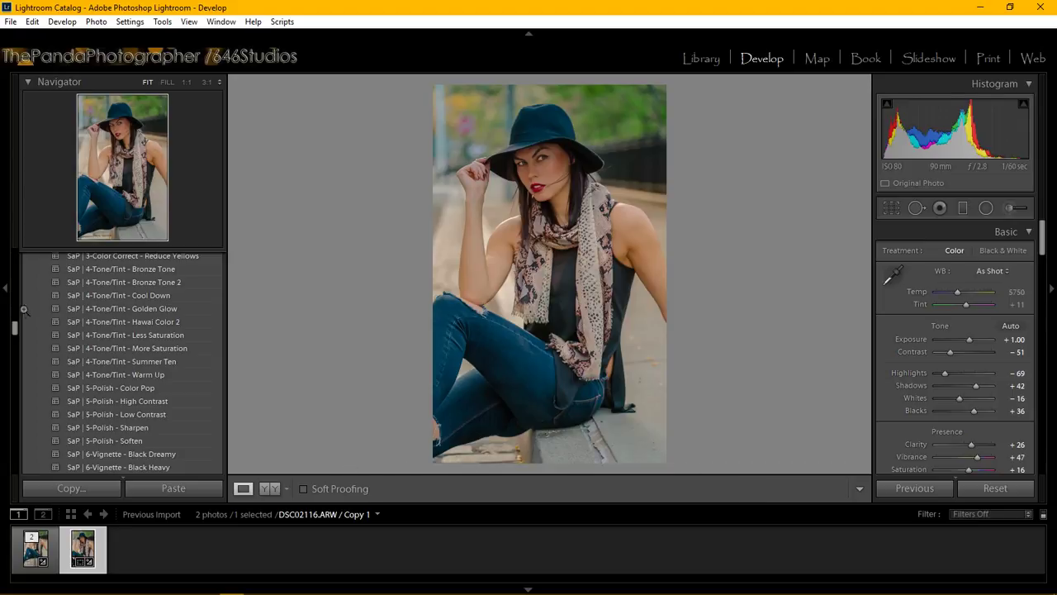
Step: Try the Camera Standard profile in the camera calibration settings and restore Adobe Standard
left_click_drag(11, 328, 13, 334)
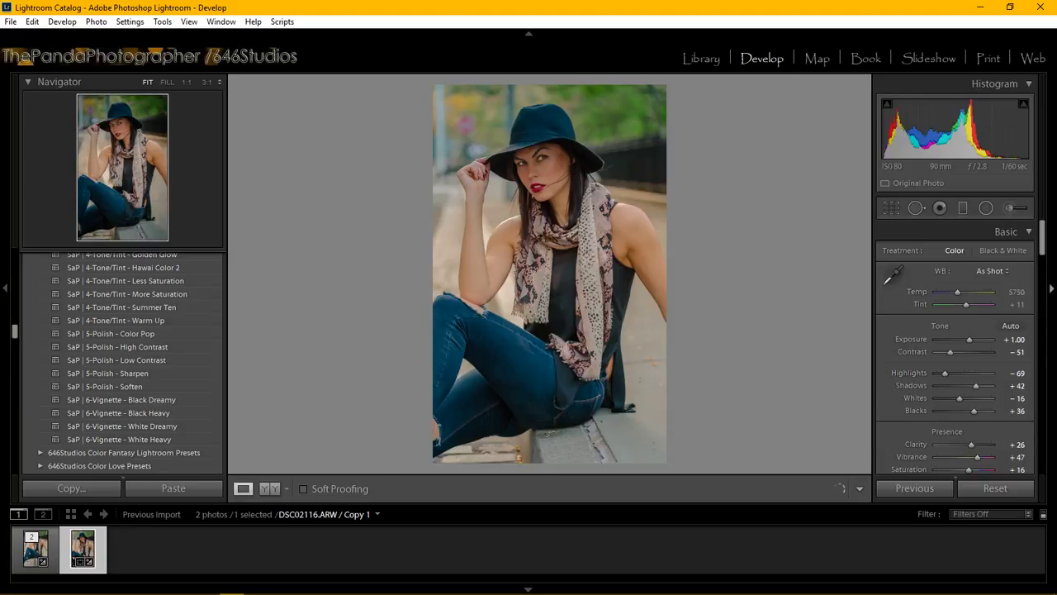
left_click_drag(1045, 240, 1054, 461)
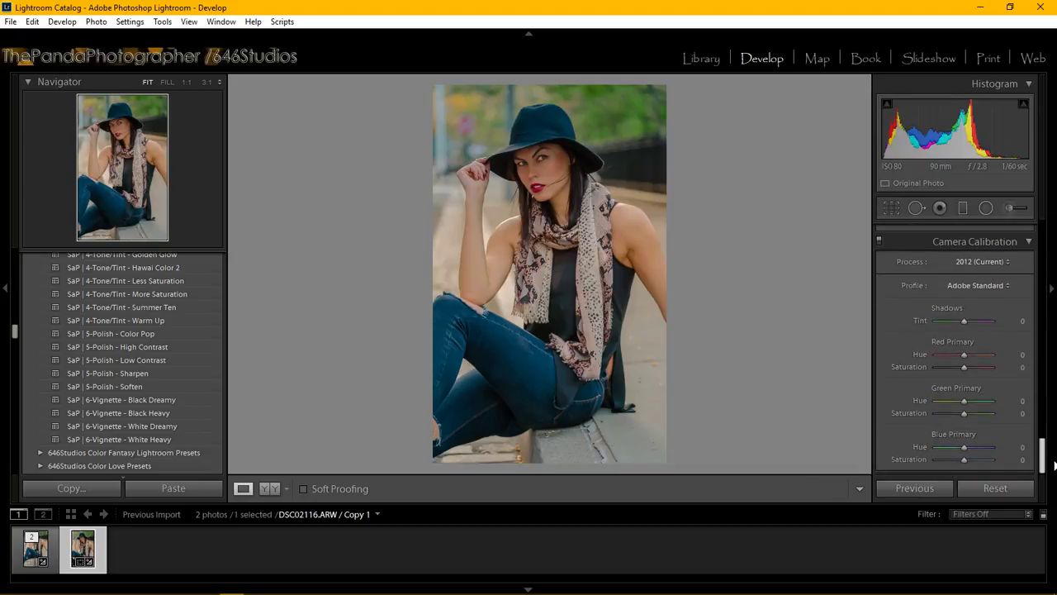
left_click(1001, 290)
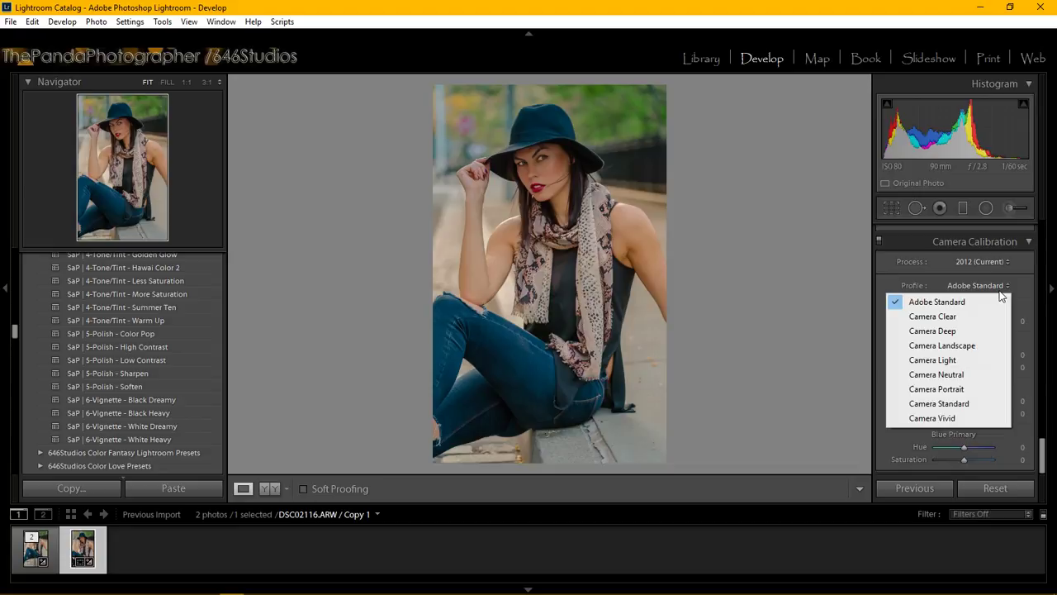
left_click(982, 403)
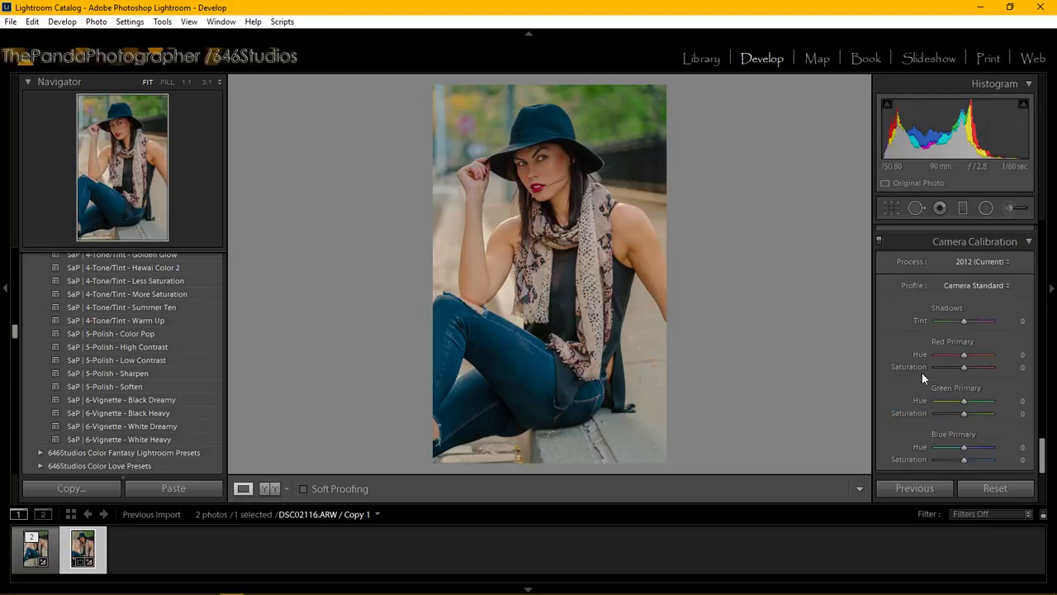
left_click(984, 288)
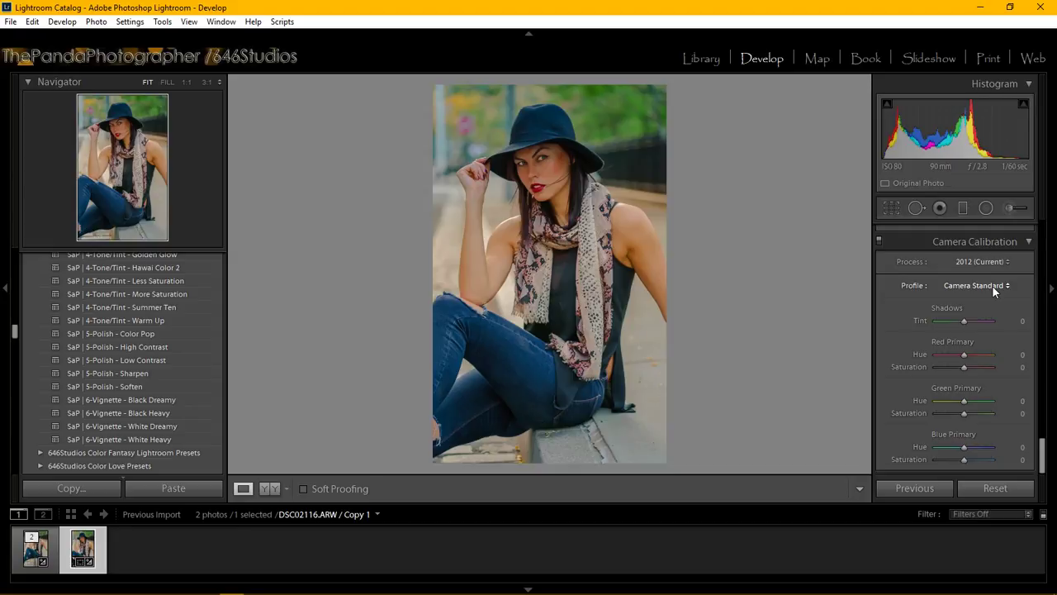
left_click(992, 285)
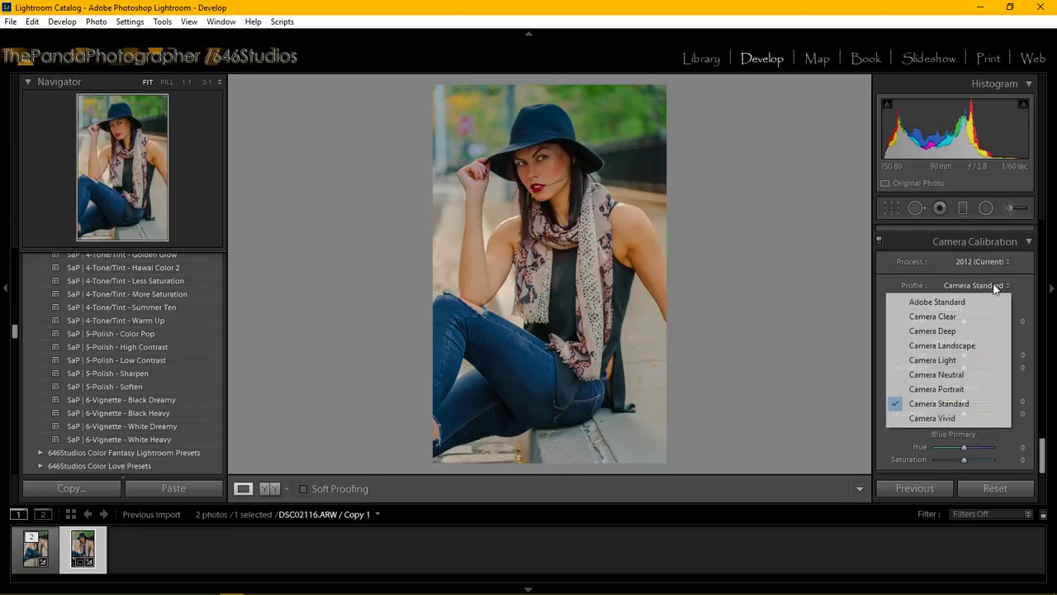
left_click(983, 302)
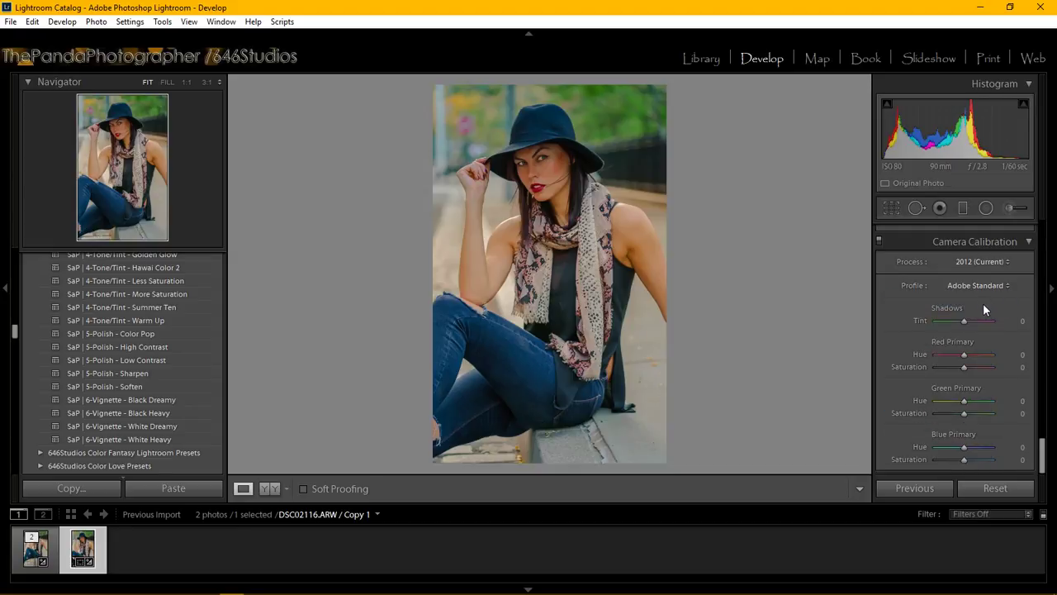